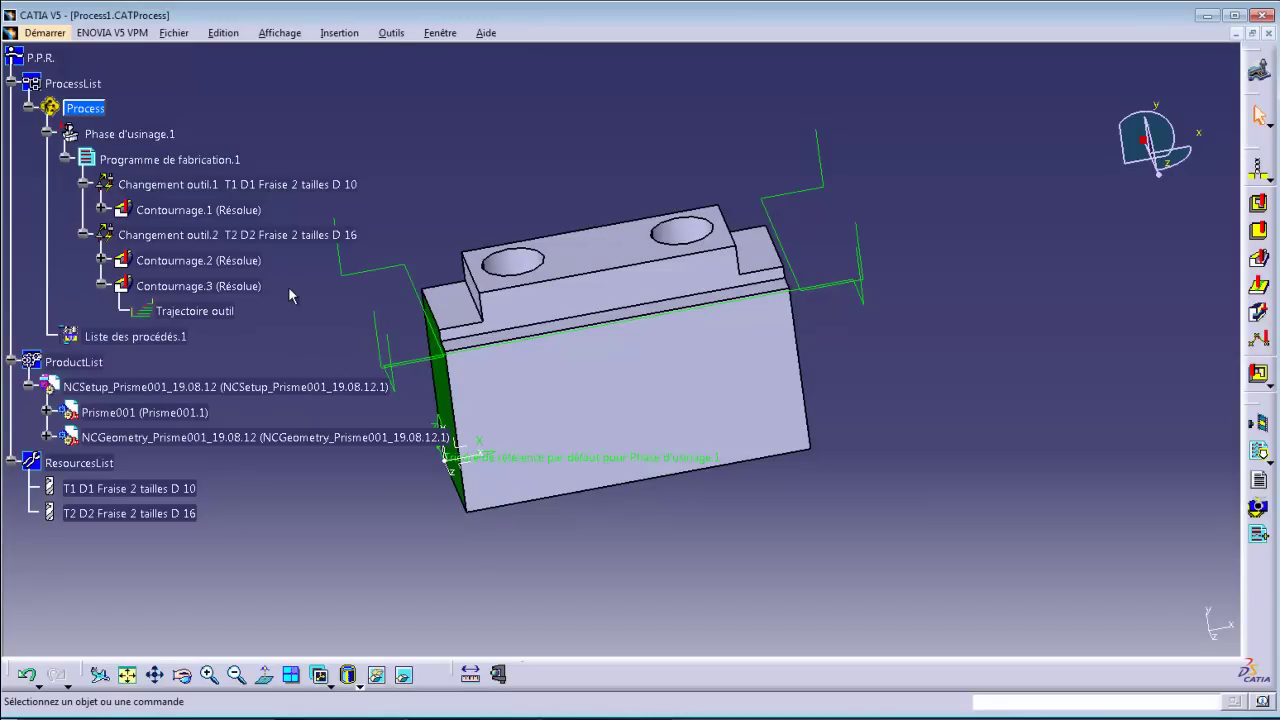
# Open the full video simulation of Programme de fabrication.1, accepting the creation of a block stock
pyautogui.doubleClick(208, 164)
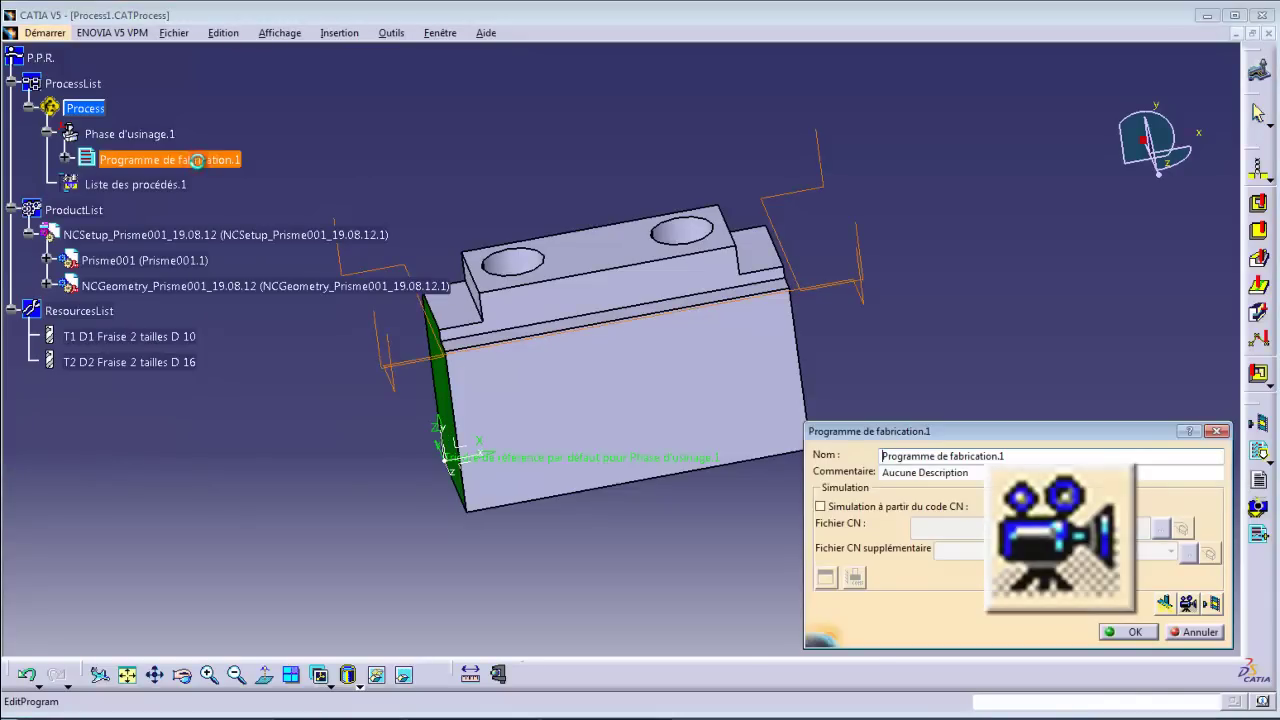
pyautogui.click(1189, 606)
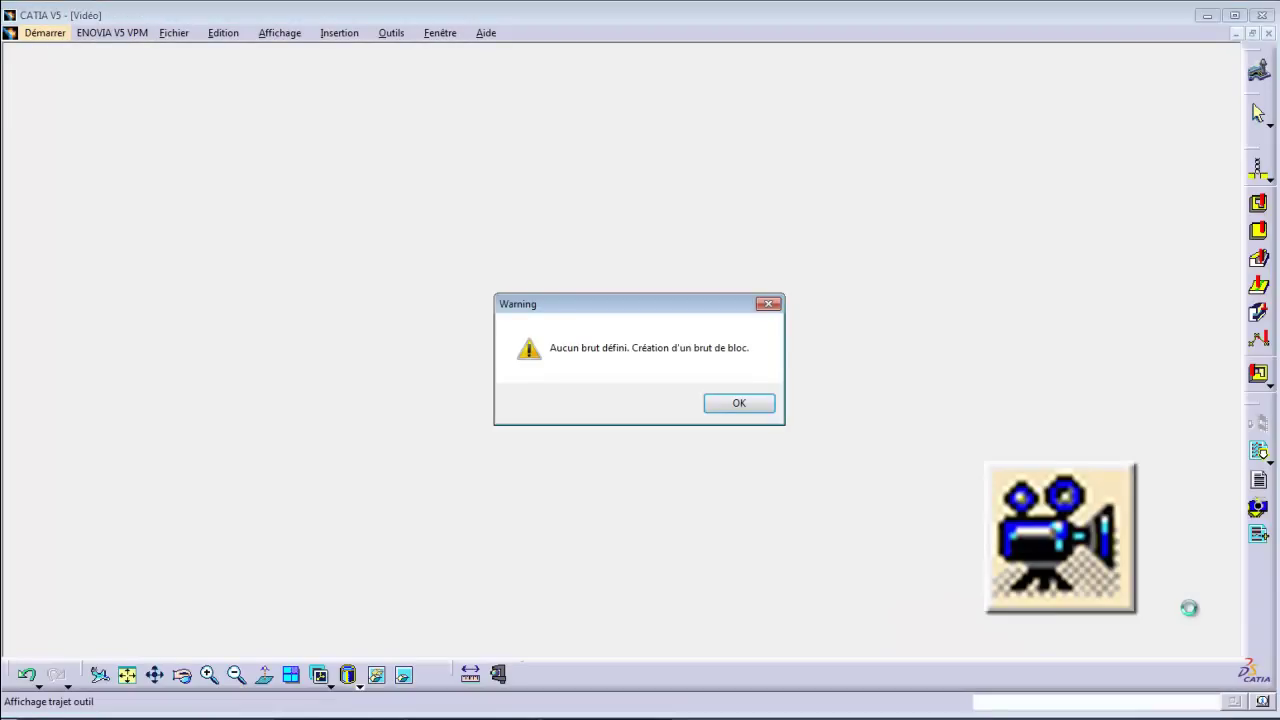
pyautogui.click(749, 407)
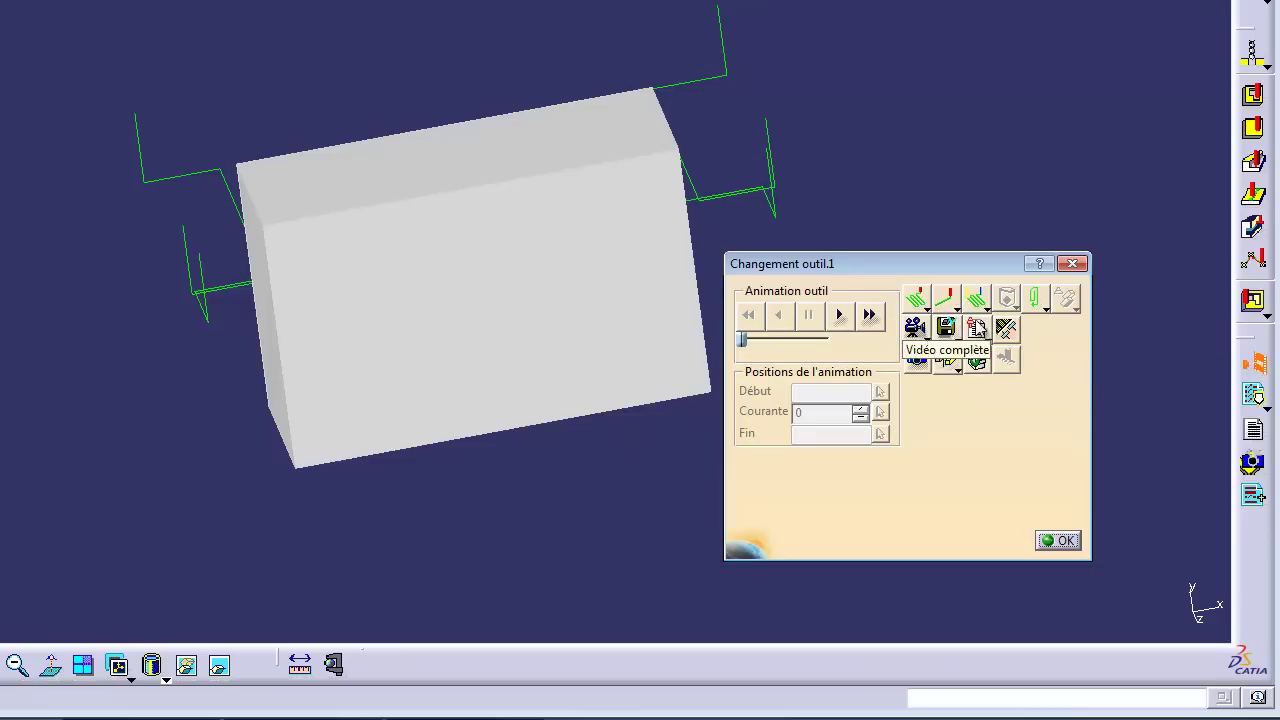
# Choose the colour mode and continuous replay, and play the program's machining simulation through to its end
pyautogui.click(988, 303)
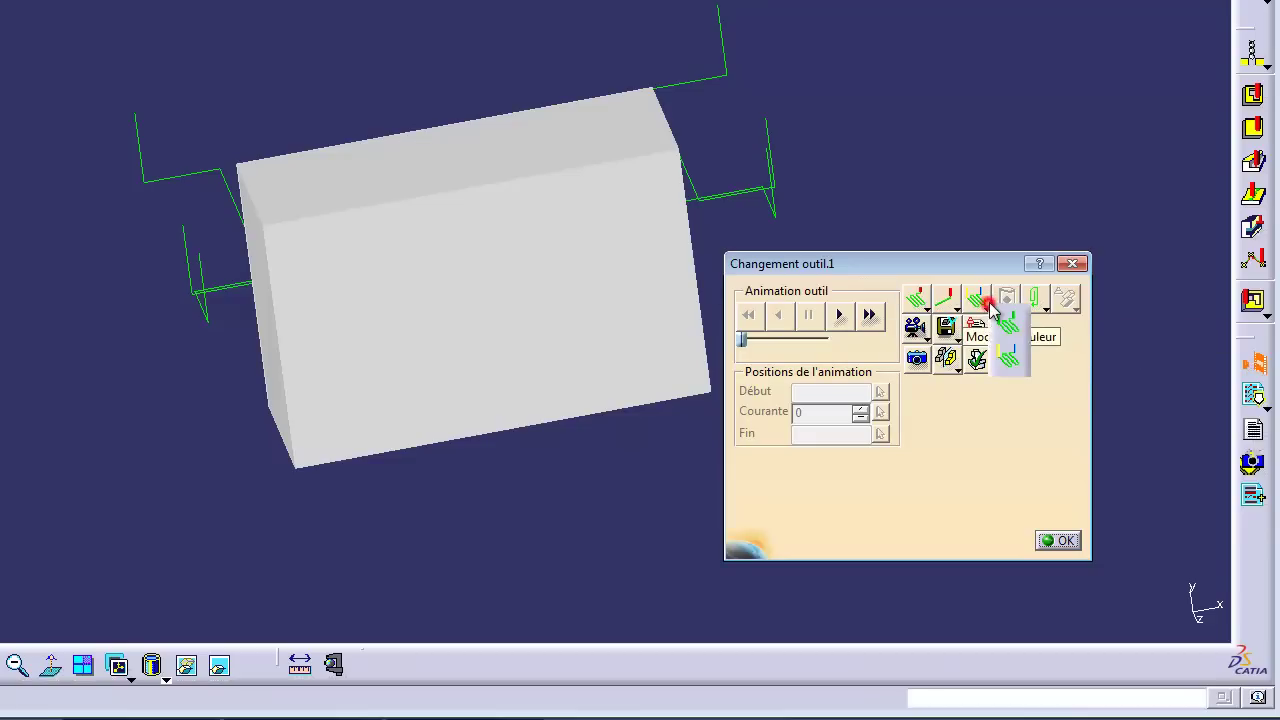
pyautogui.click(1013, 366)
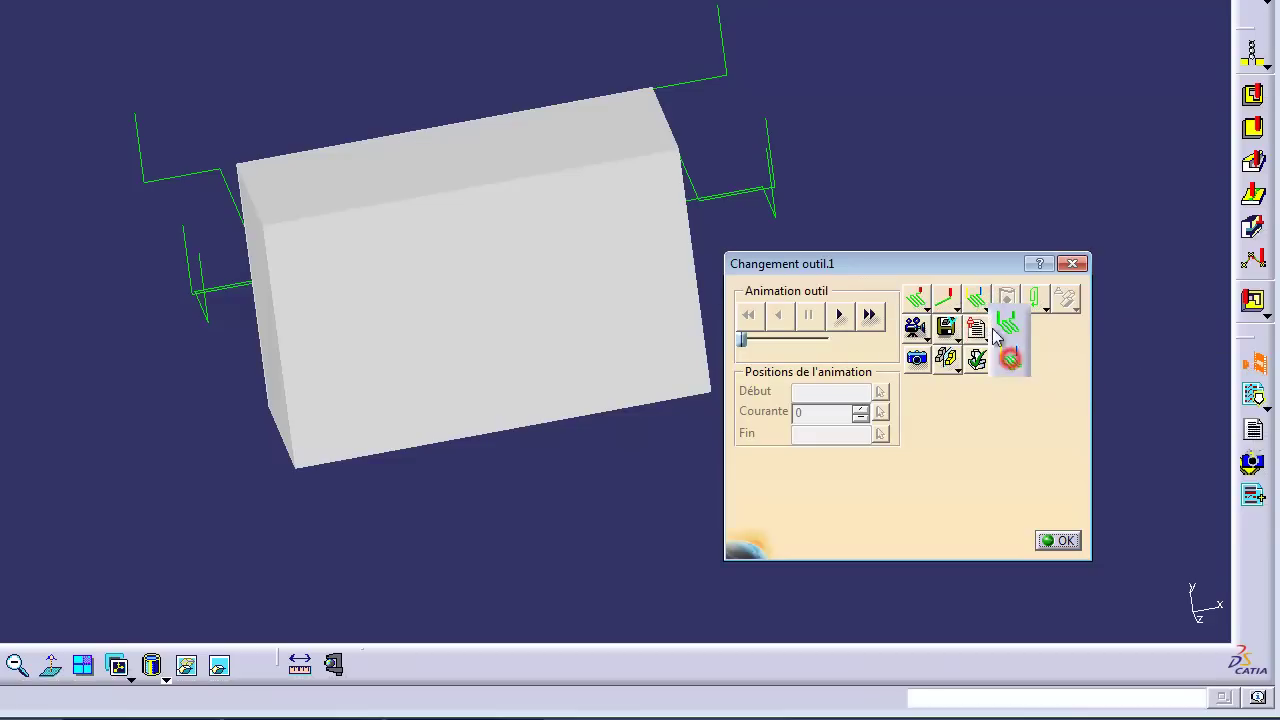
pyautogui.click(929, 302)
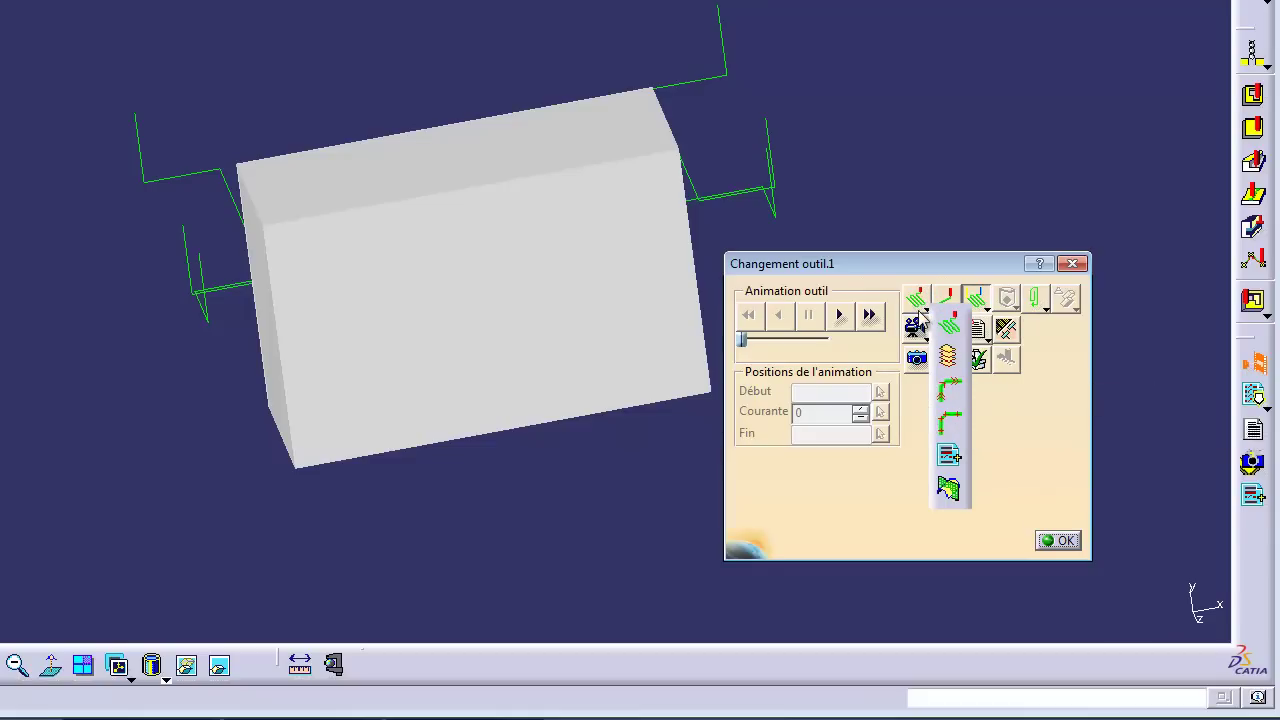
pyautogui.click(948, 323)
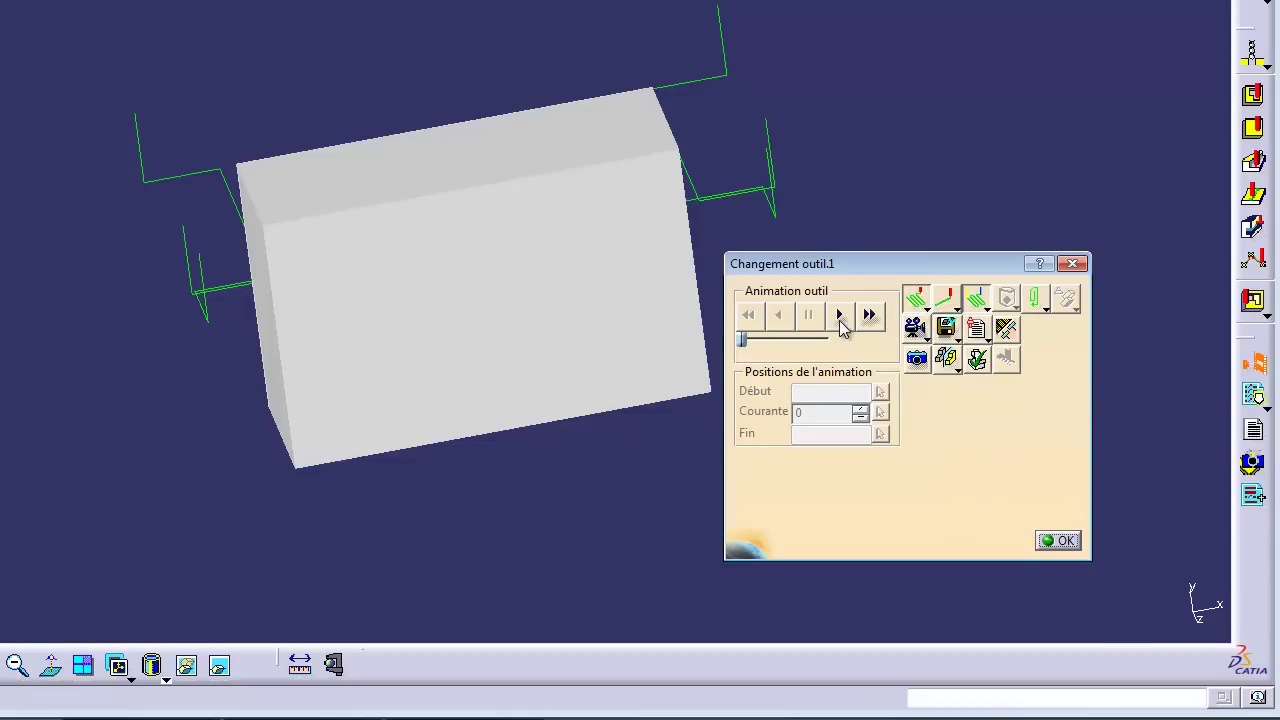
pyautogui.click(838, 318)
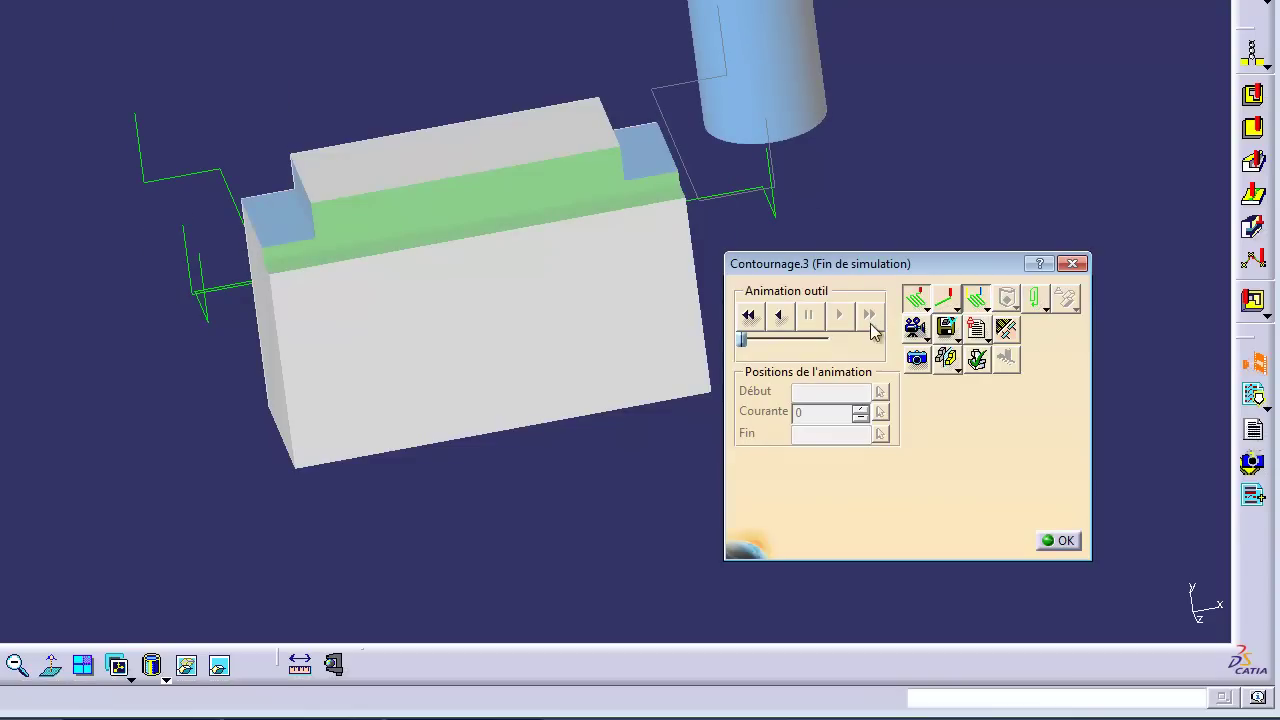
# Switch the tool animation to point-by-point replay and rewind the simulation to the uncut block
pyautogui.click(928, 310)
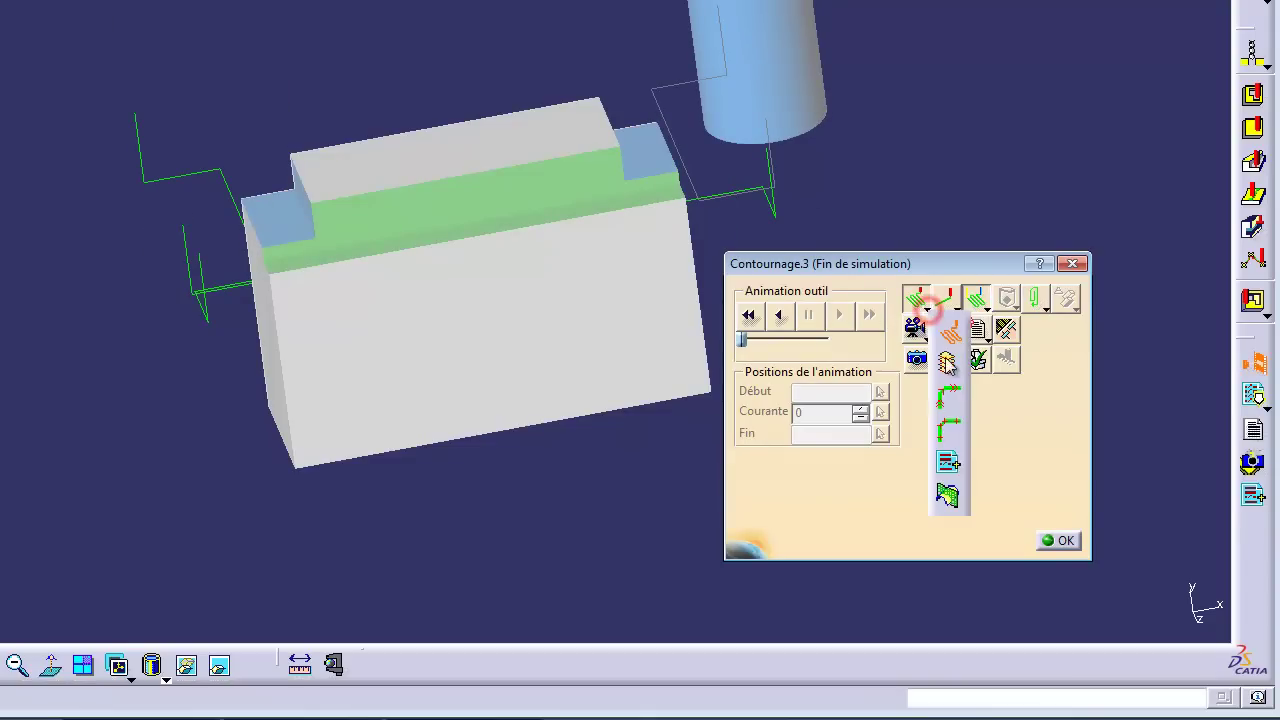
pyautogui.click(950, 422)
pyautogui.click(748, 316)
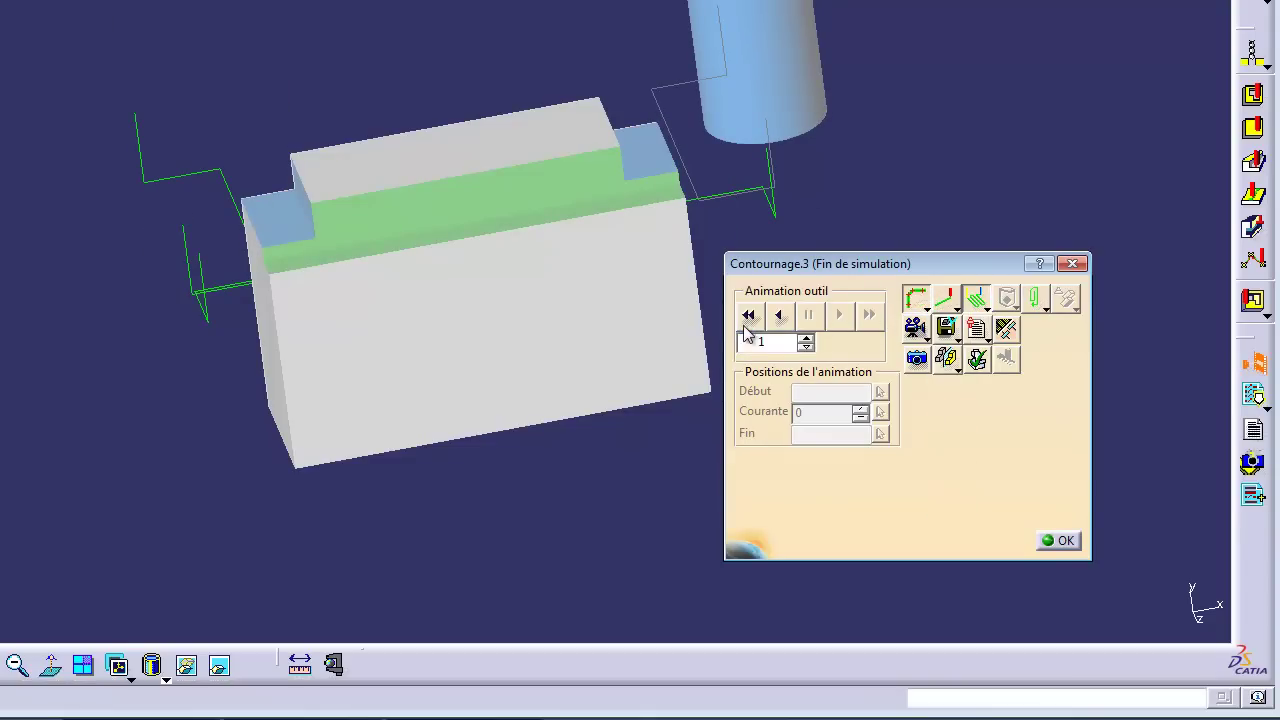
pyautogui.moveTo(866, 264); pyautogui.dragTo(918, 255)
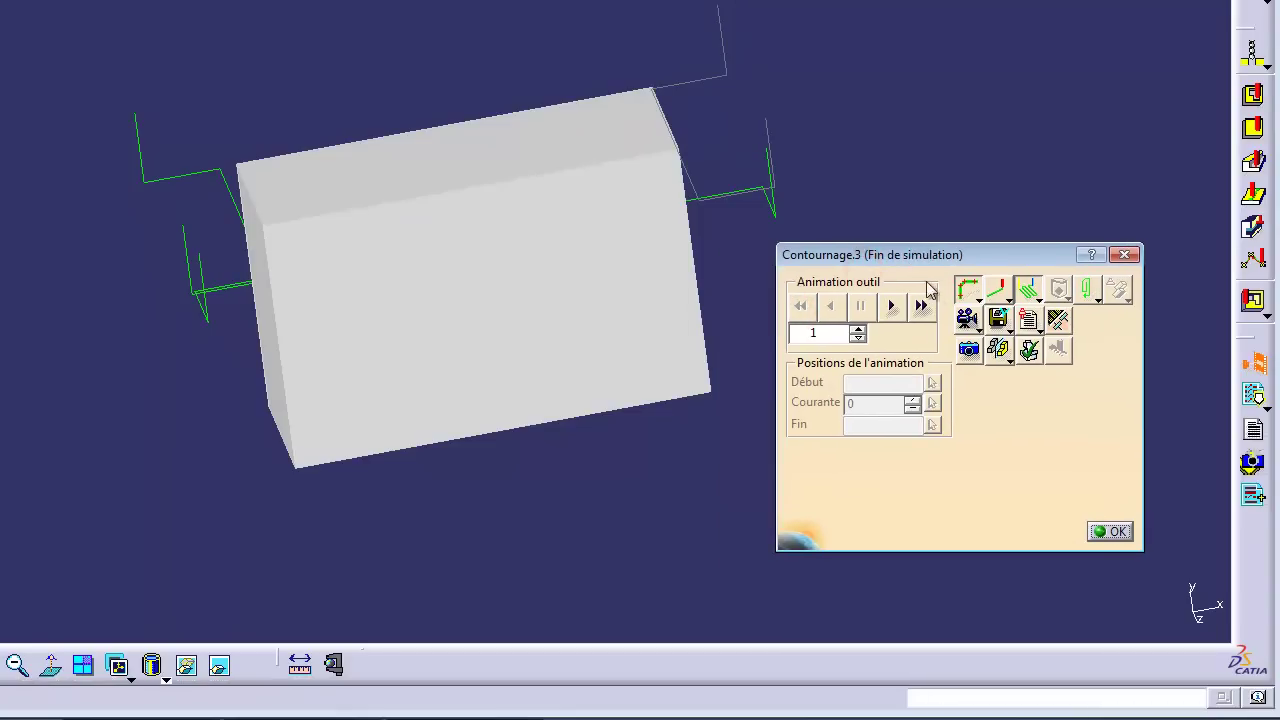
# Advance the simulation point by point through Contournage.1 and the second tool change to the end of Contournage.3
pyautogui.click(891, 307)
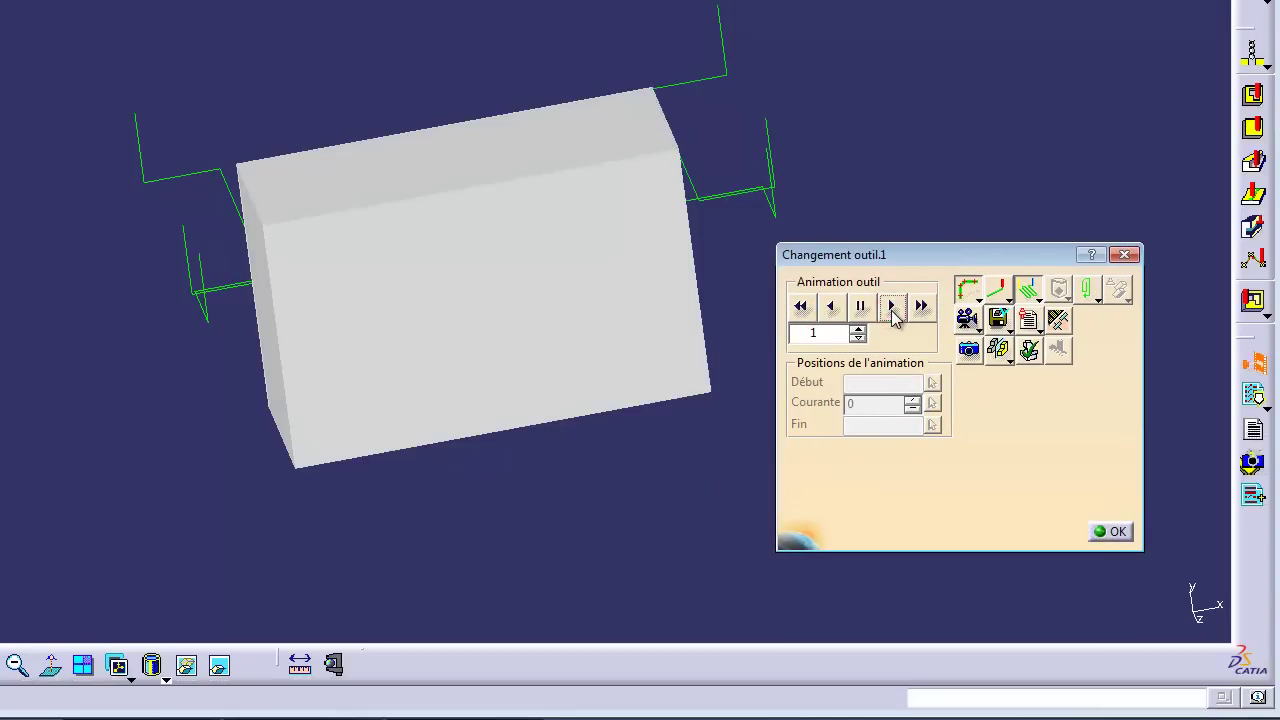
pyautogui.click(891, 307)
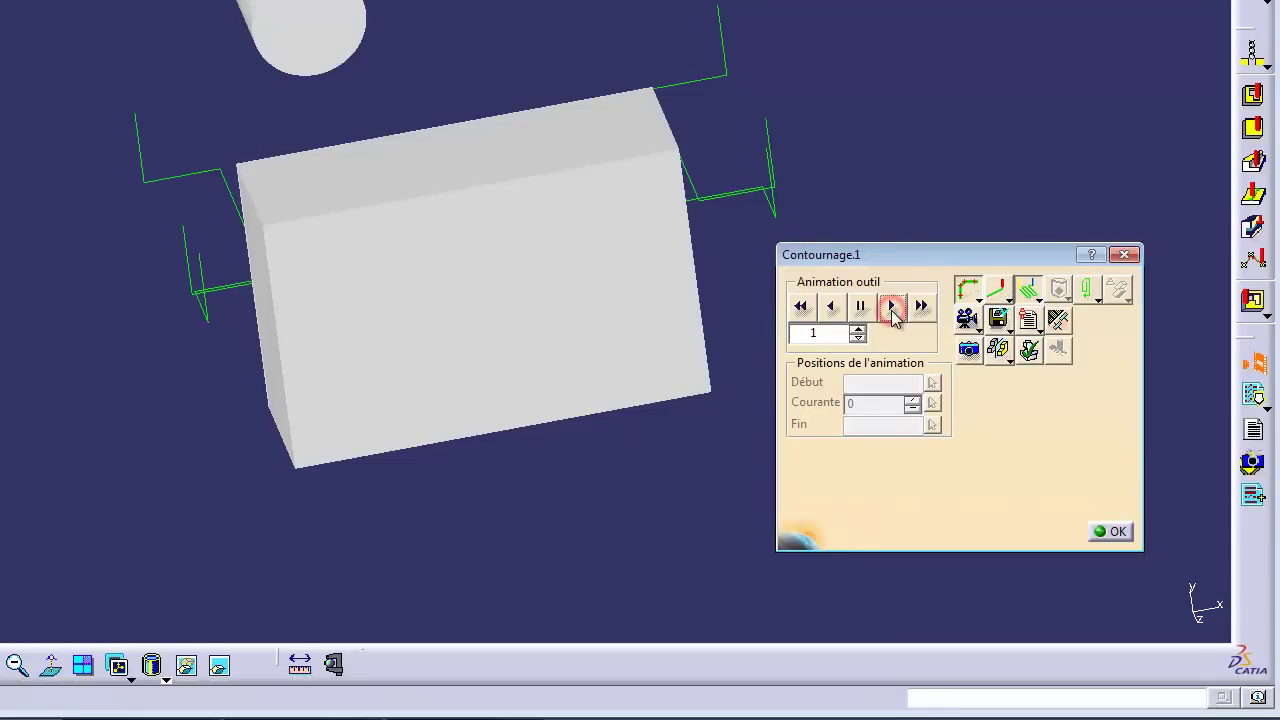
pyautogui.click(891, 307)
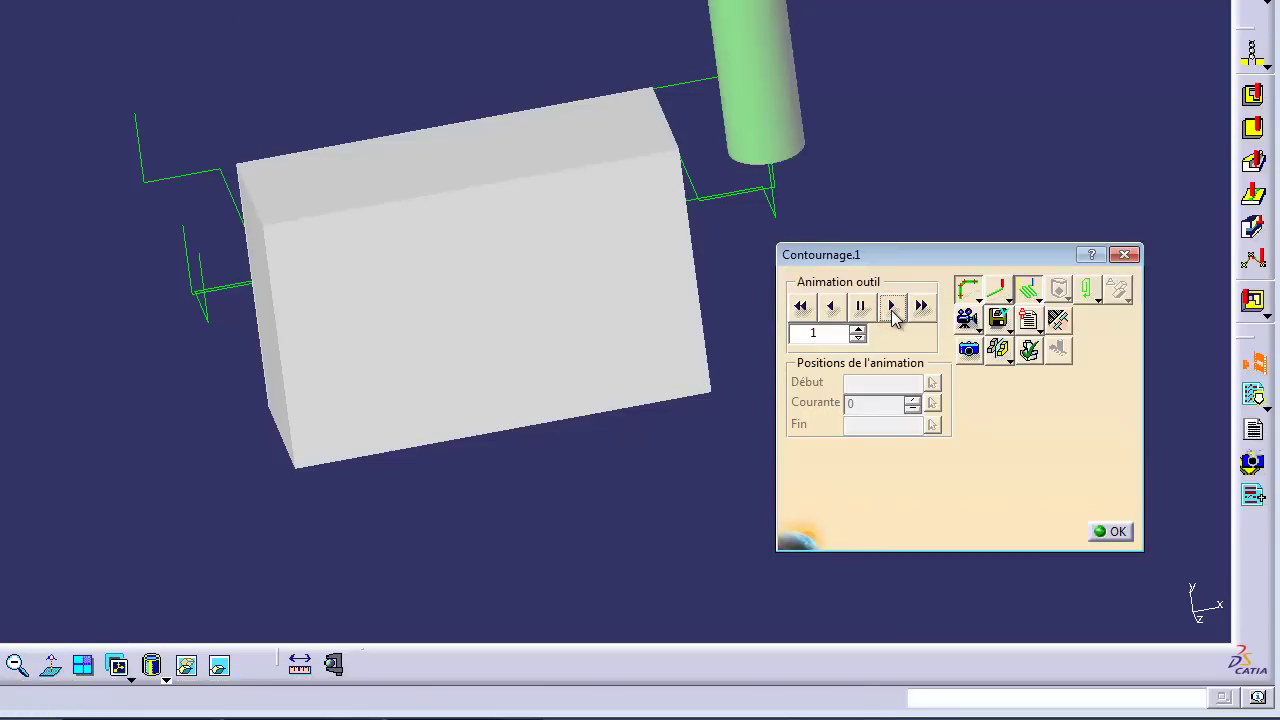
pyautogui.click(891, 307)
pyautogui.click(891, 307)
pyautogui.click(891, 307)
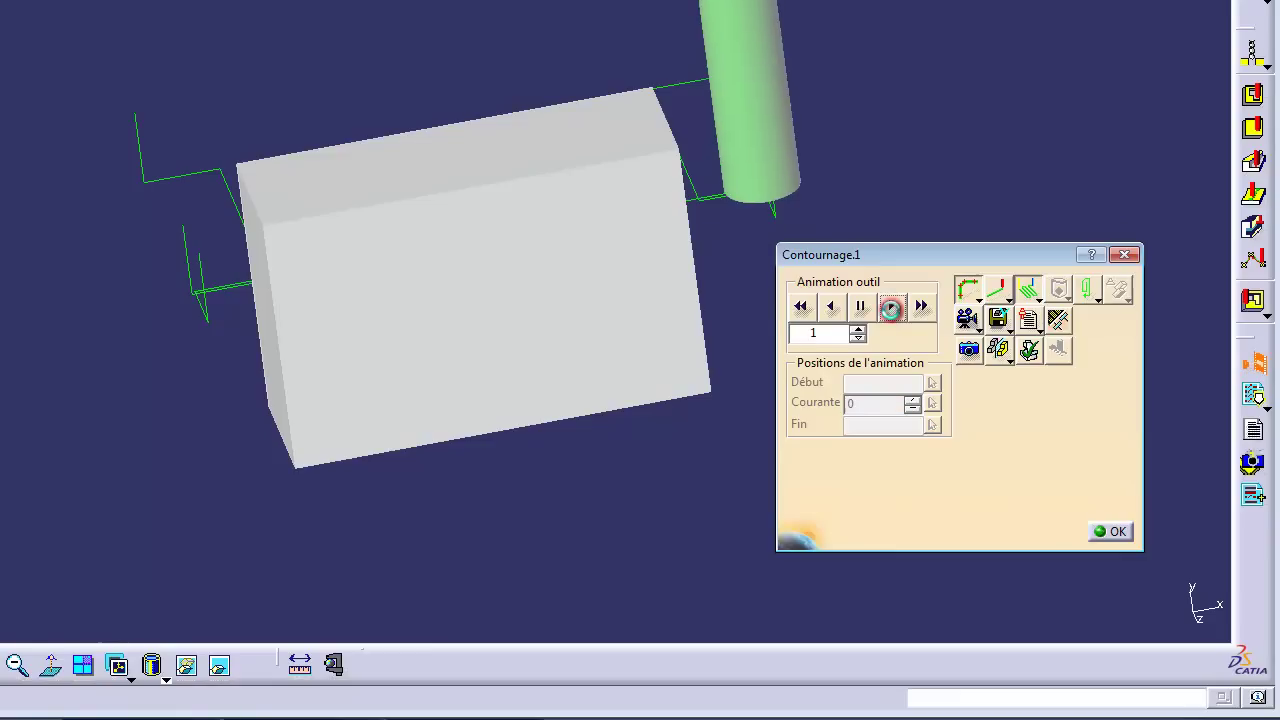
pyautogui.click(891, 307)
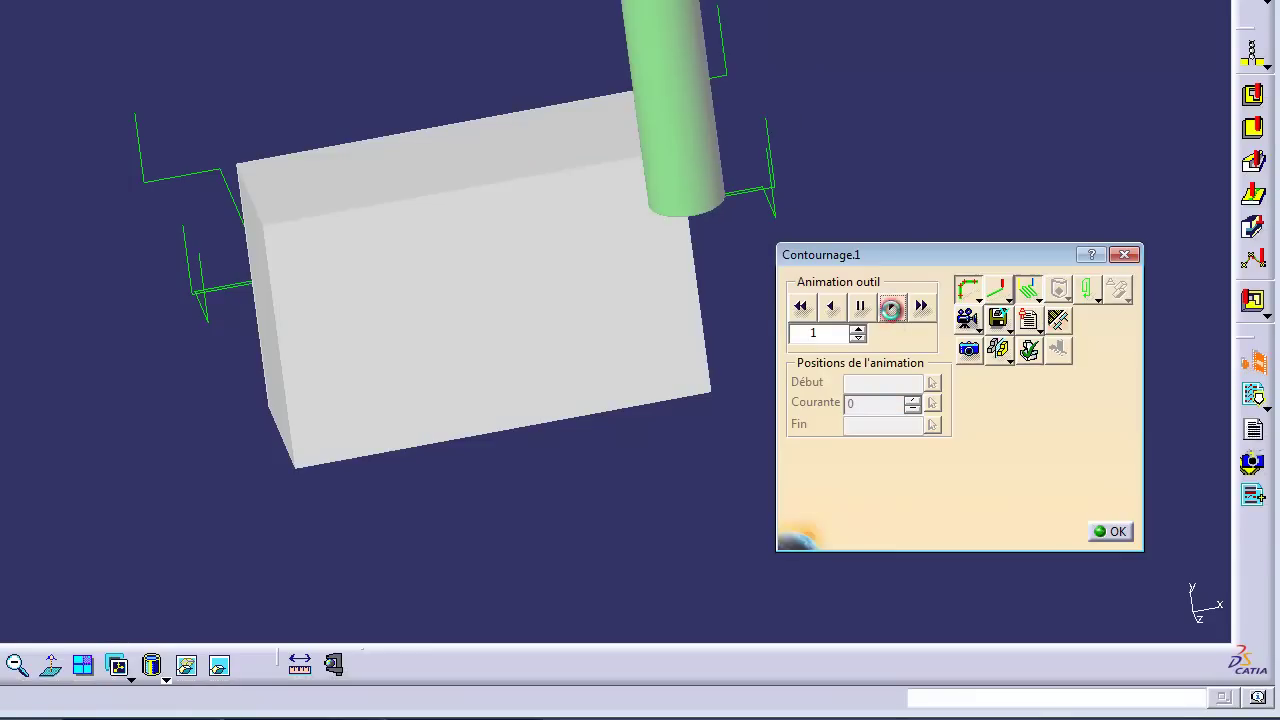
pyautogui.click(891, 307)
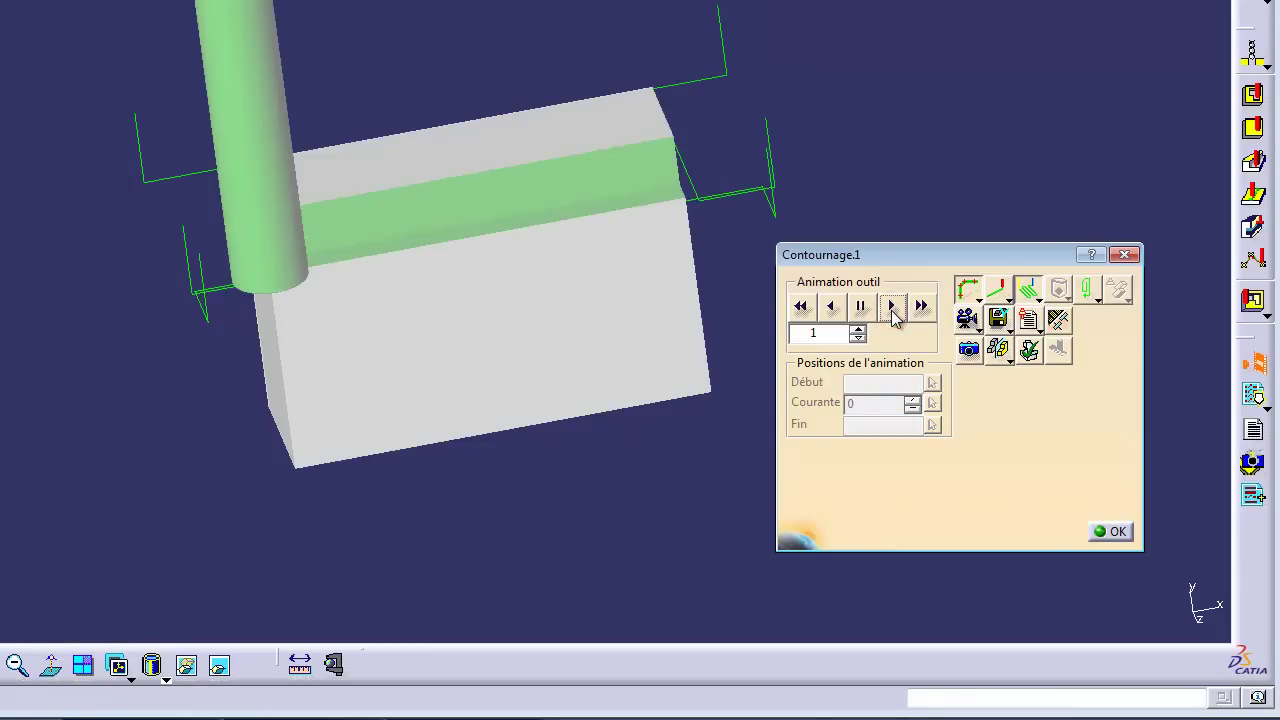
pyautogui.click(891, 310)
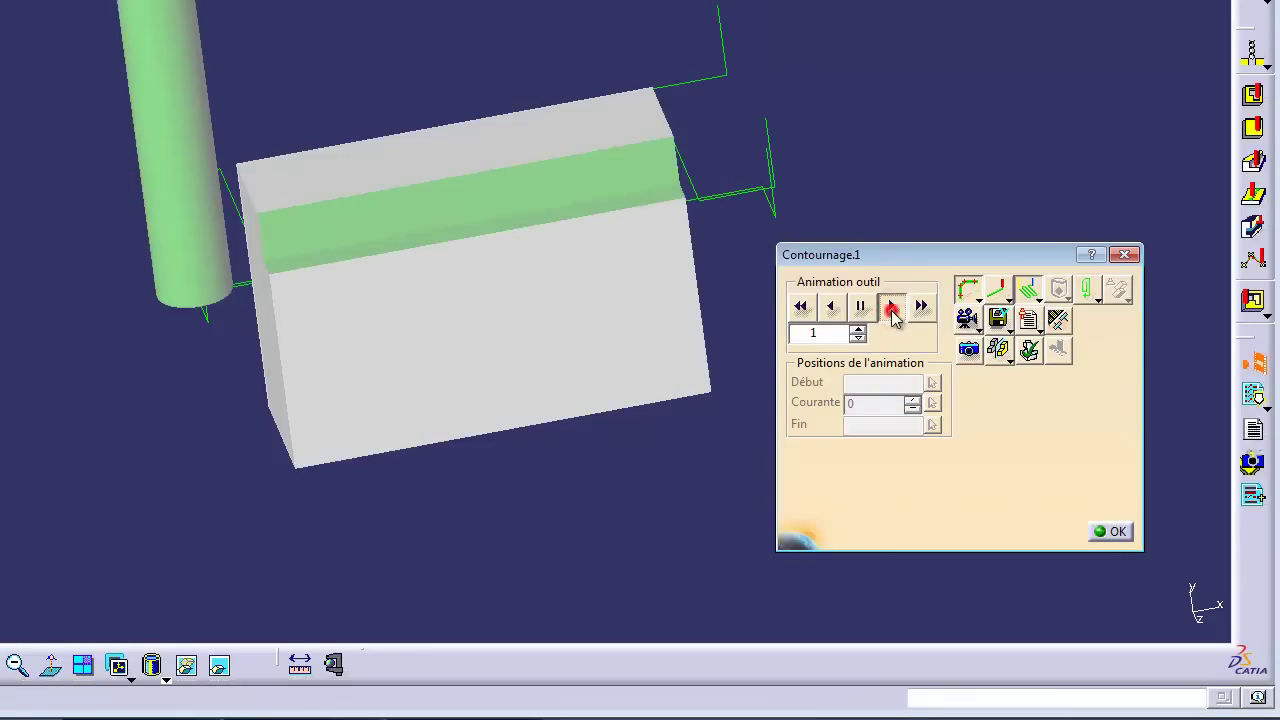
pyautogui.click(891, 310)
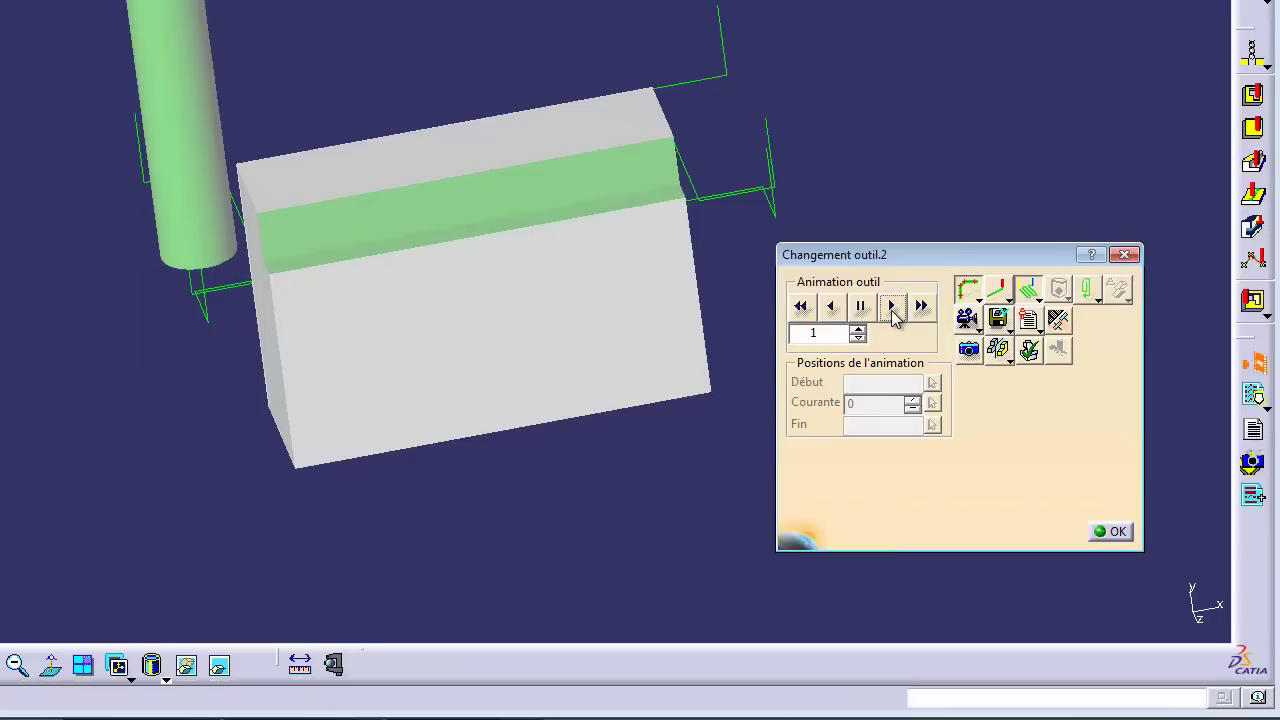
pyautogui.click(891, 310)
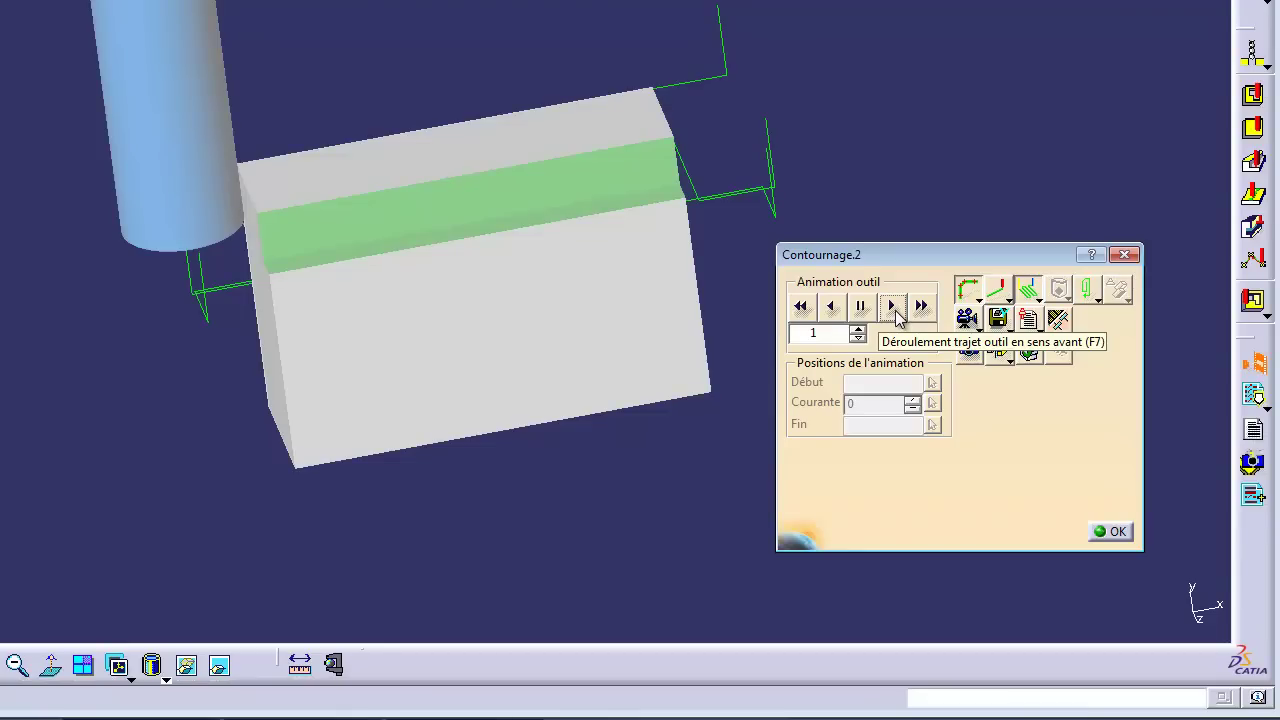
pyautogui.click(893, 306)
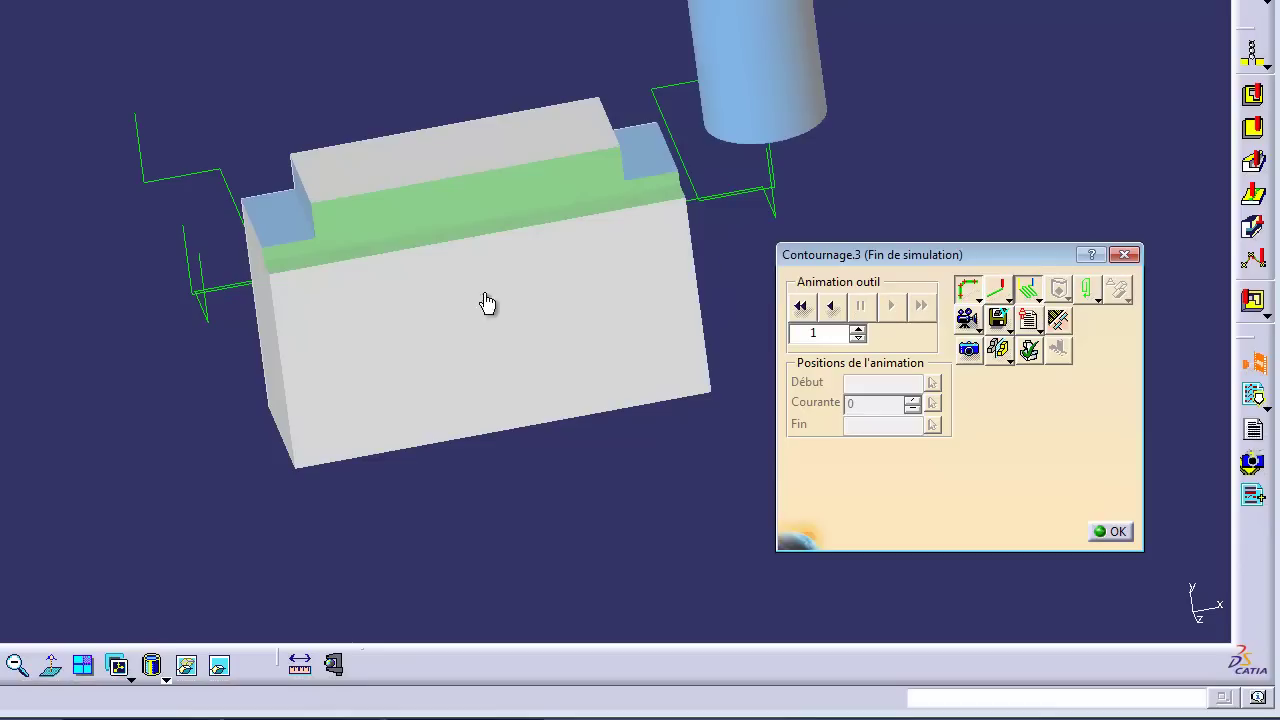
# Rewind the program simulation to its start and close it, confirming the Programme de fabrication.1 definition
pyautogui.click(800, 306)
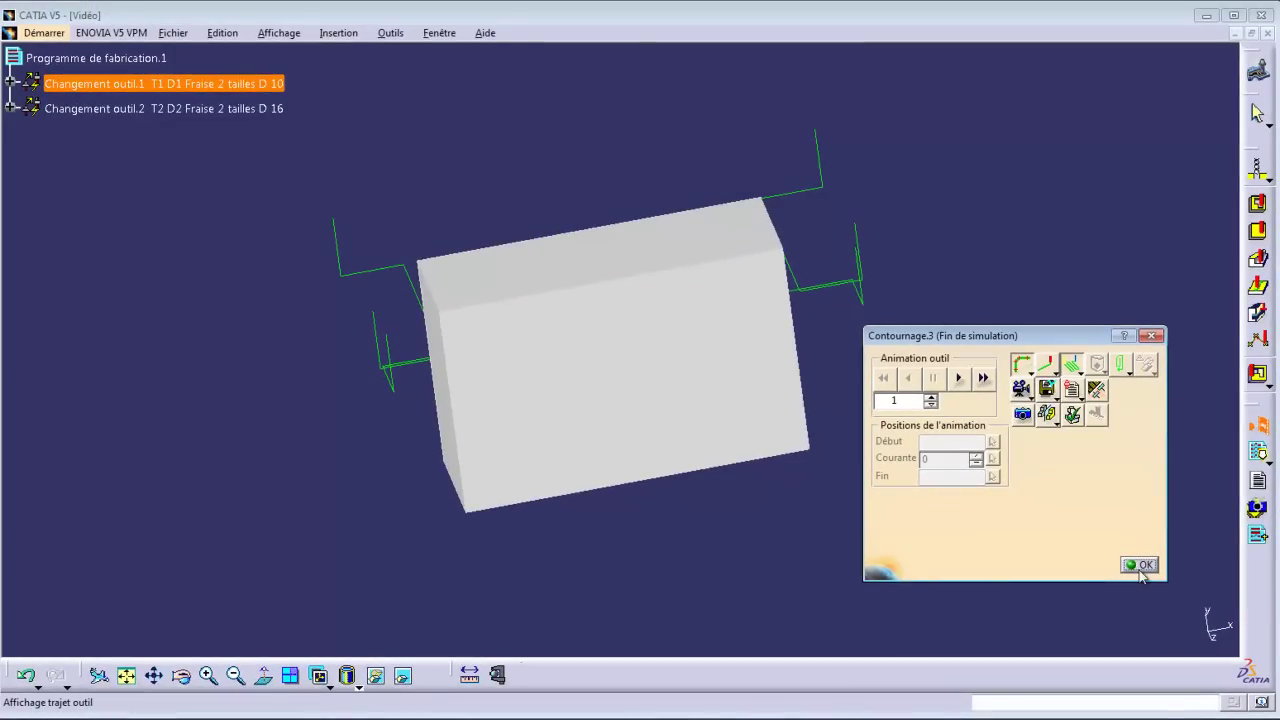
pyautogui.click(1142, 566)
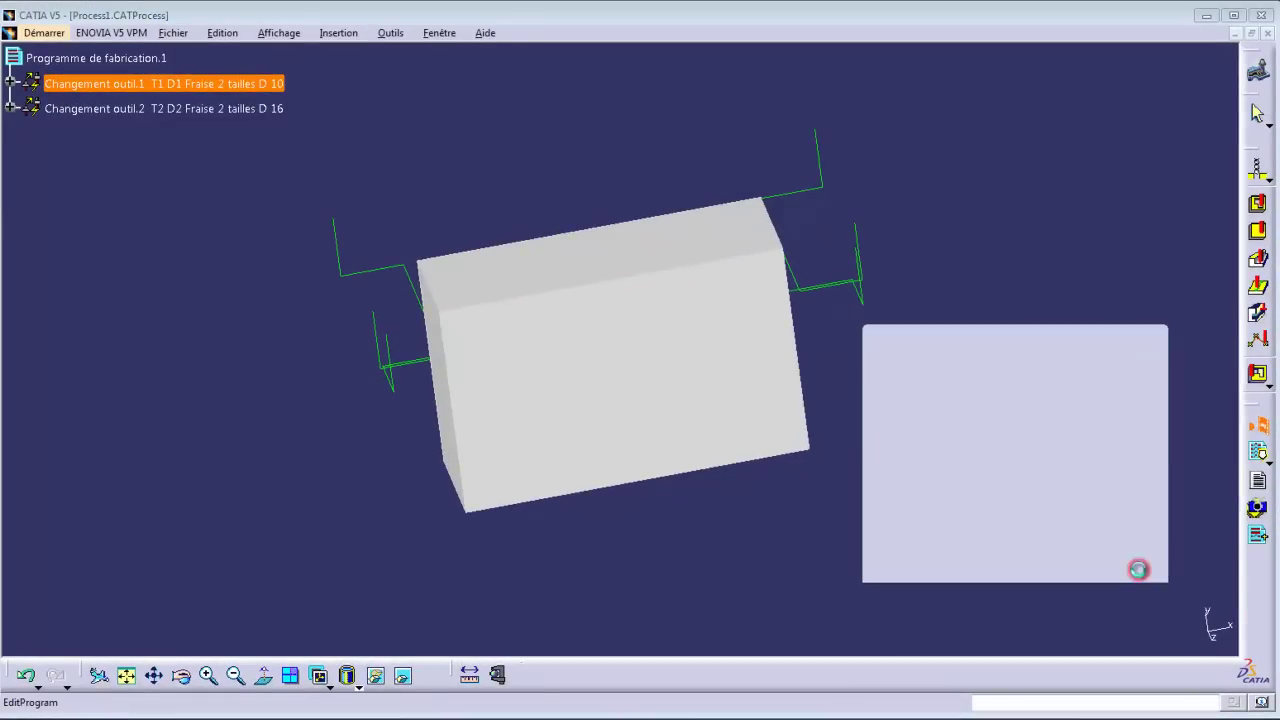
pyautogui.click(1127, 632)
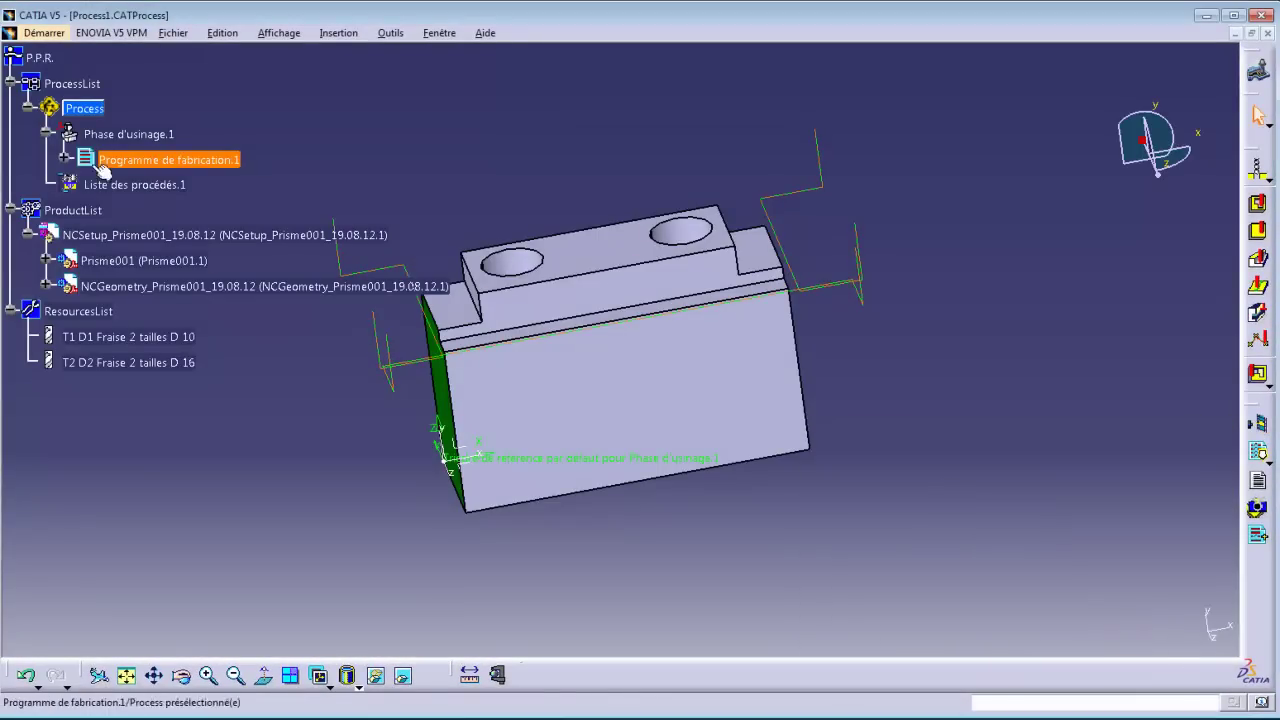
# Open the Contournage.3 operation and launch the full video simulation from its tool path replay
pyautogui.click(62, 160)
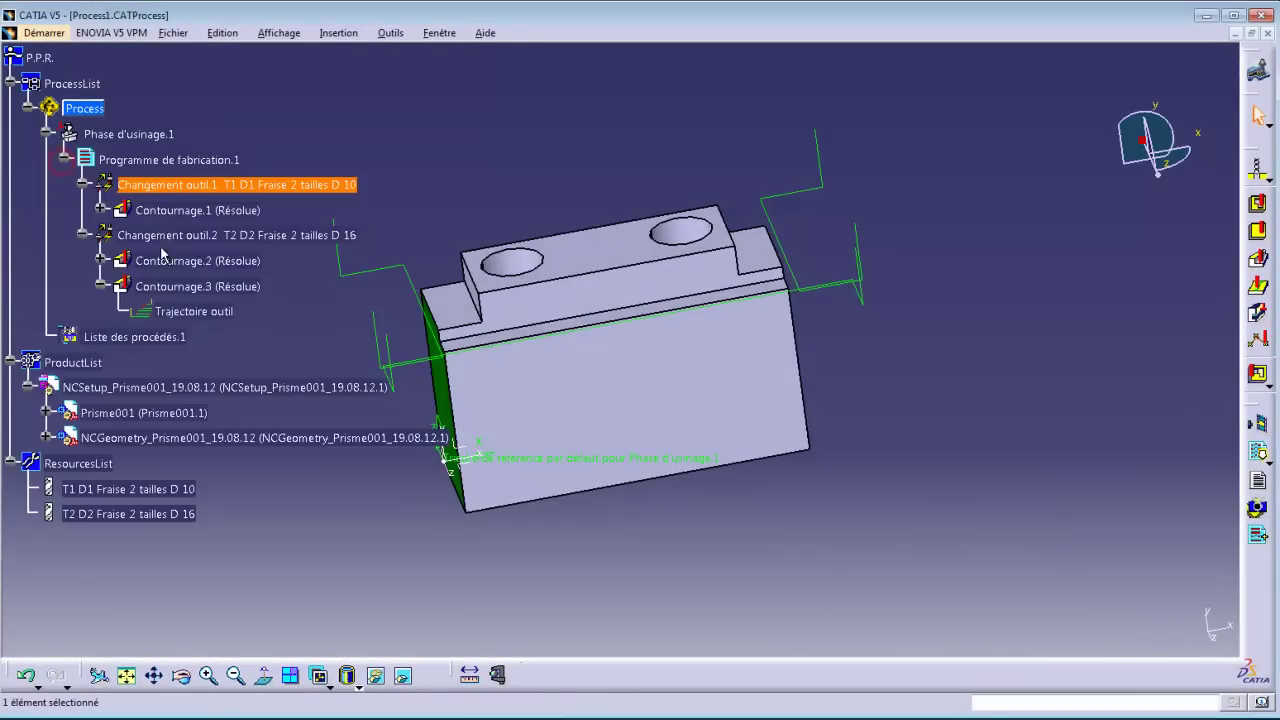
pyautogui.doubleClick(194, 312)
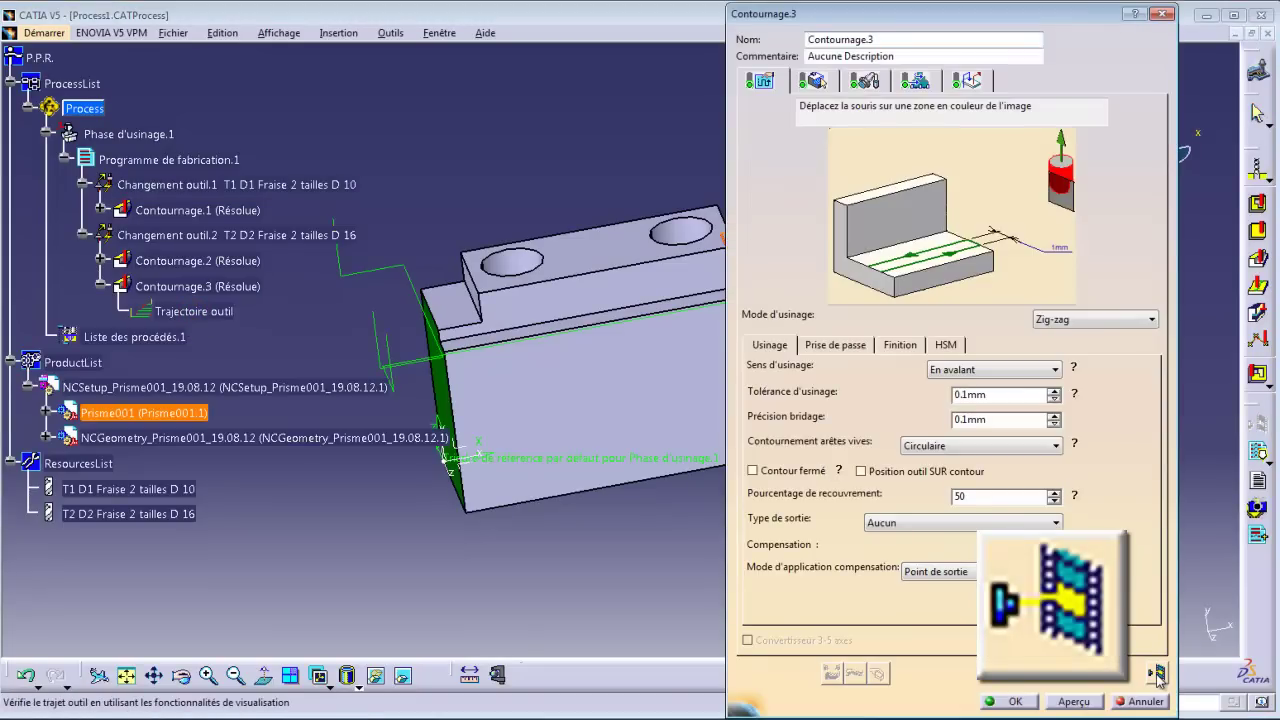
pyautogui.click(1157, 676)
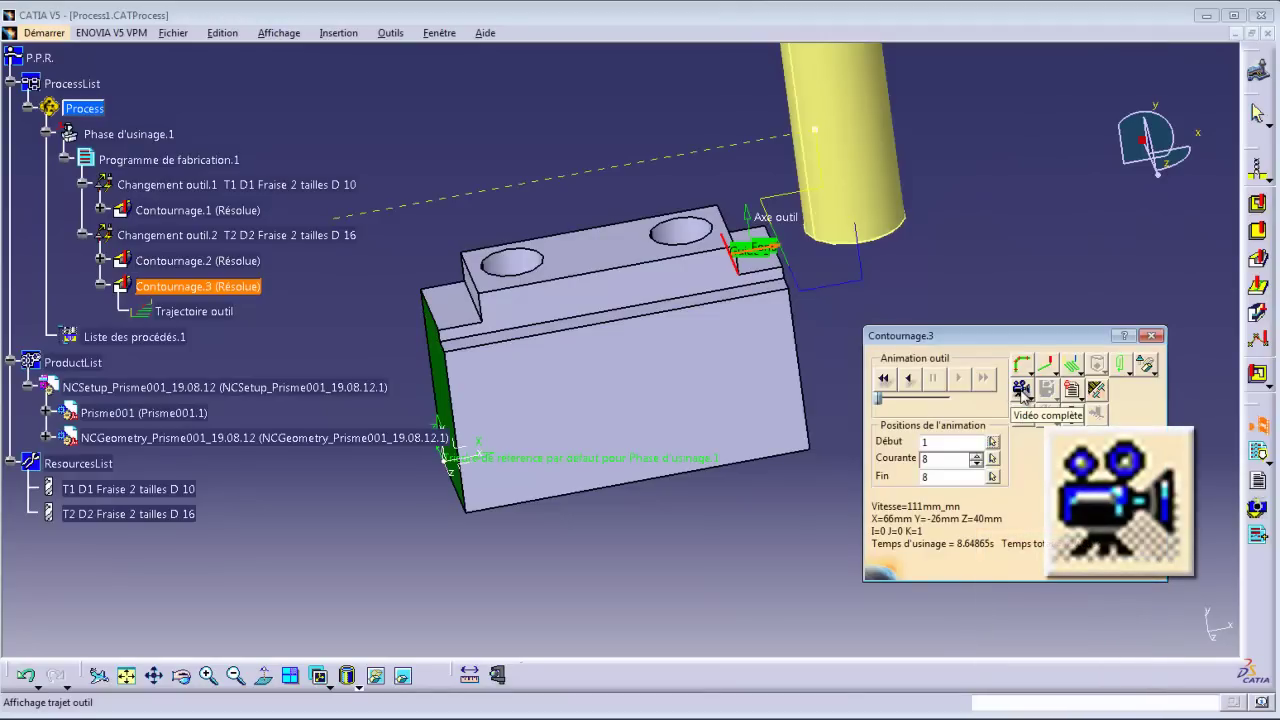
pyautogui.click(1021, 392)
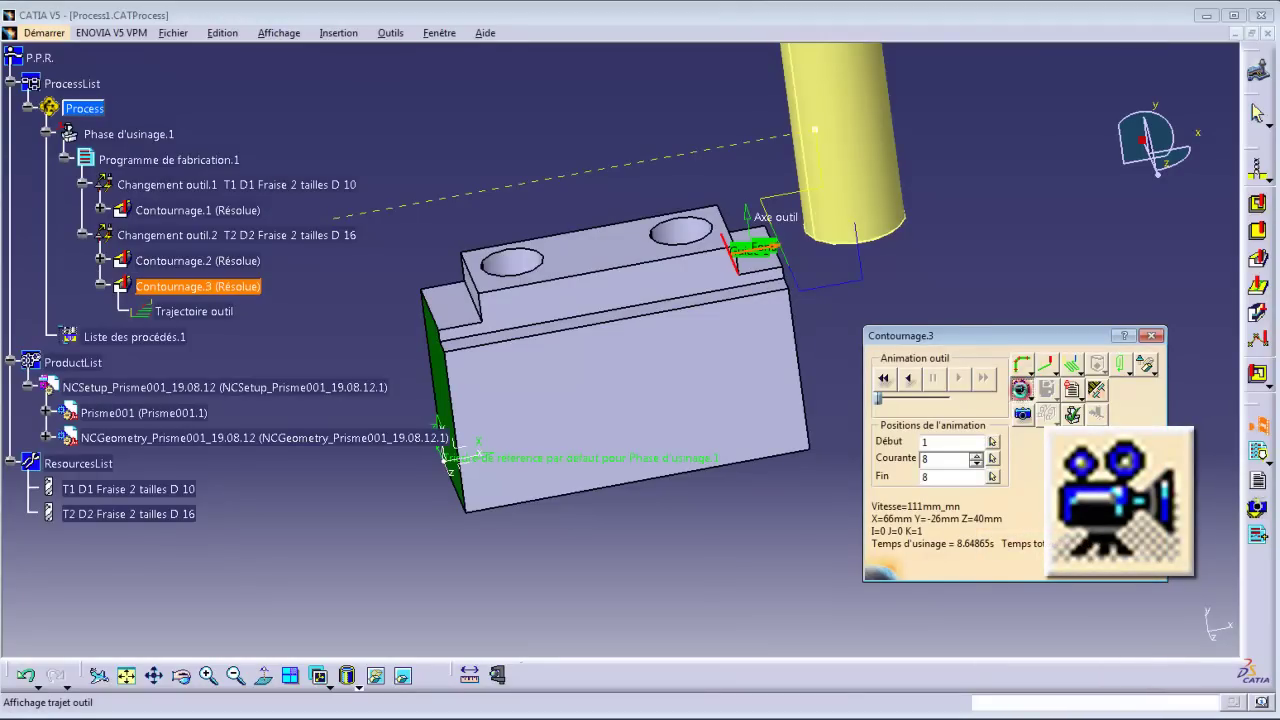
pyautogui.click(761, 411)
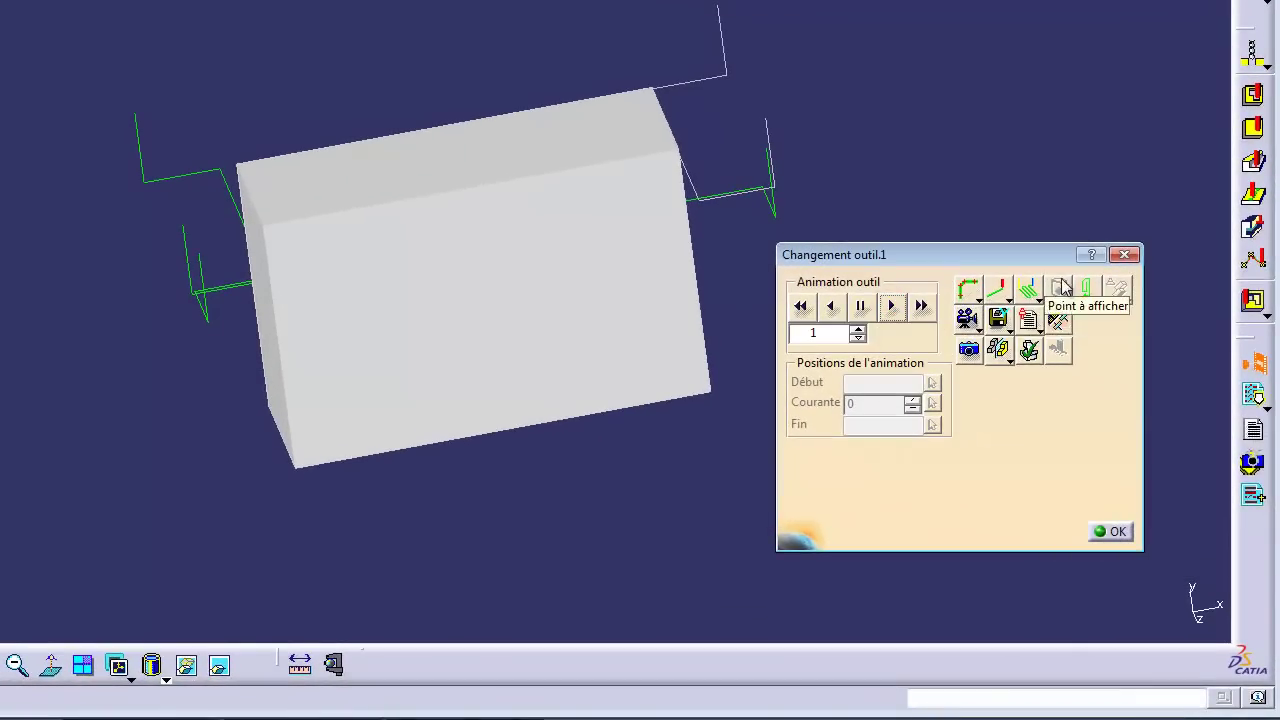
# Play the Contournage.3 video simulation in continuous mode to its end, and close the replay and operation definition
pyautogui.click(979, 297)
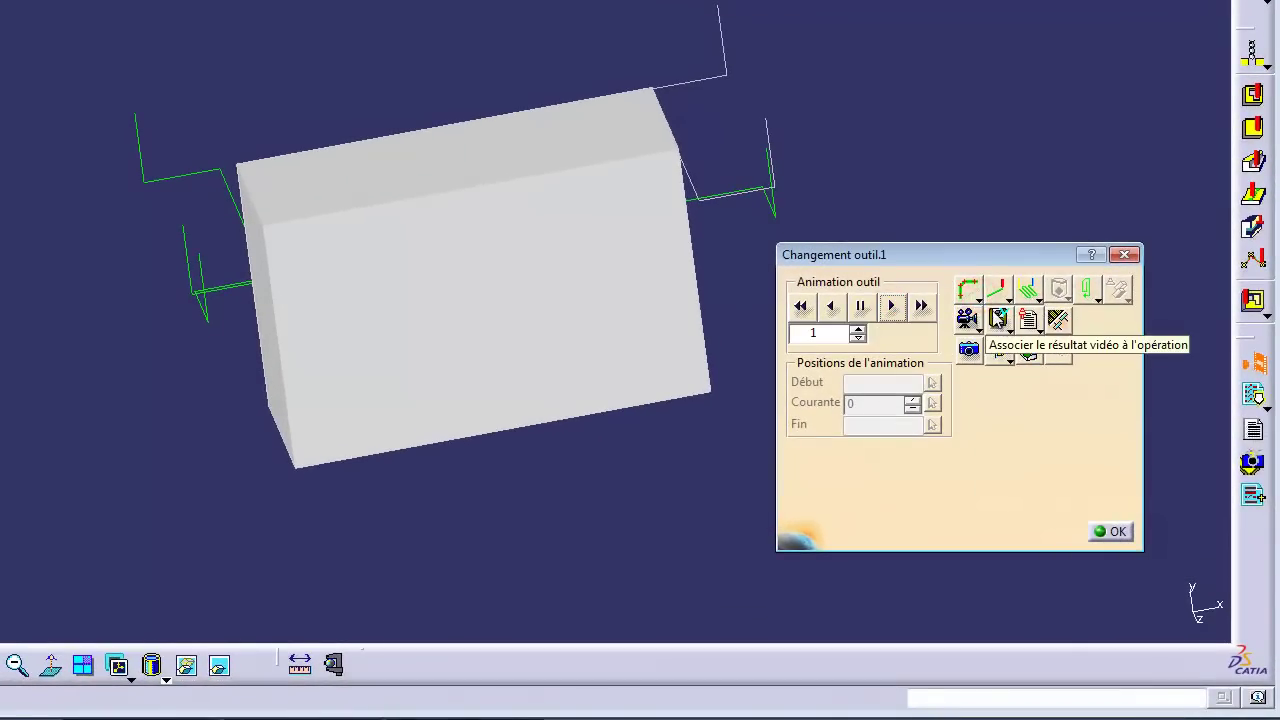
pyautogui.click(979, 297)
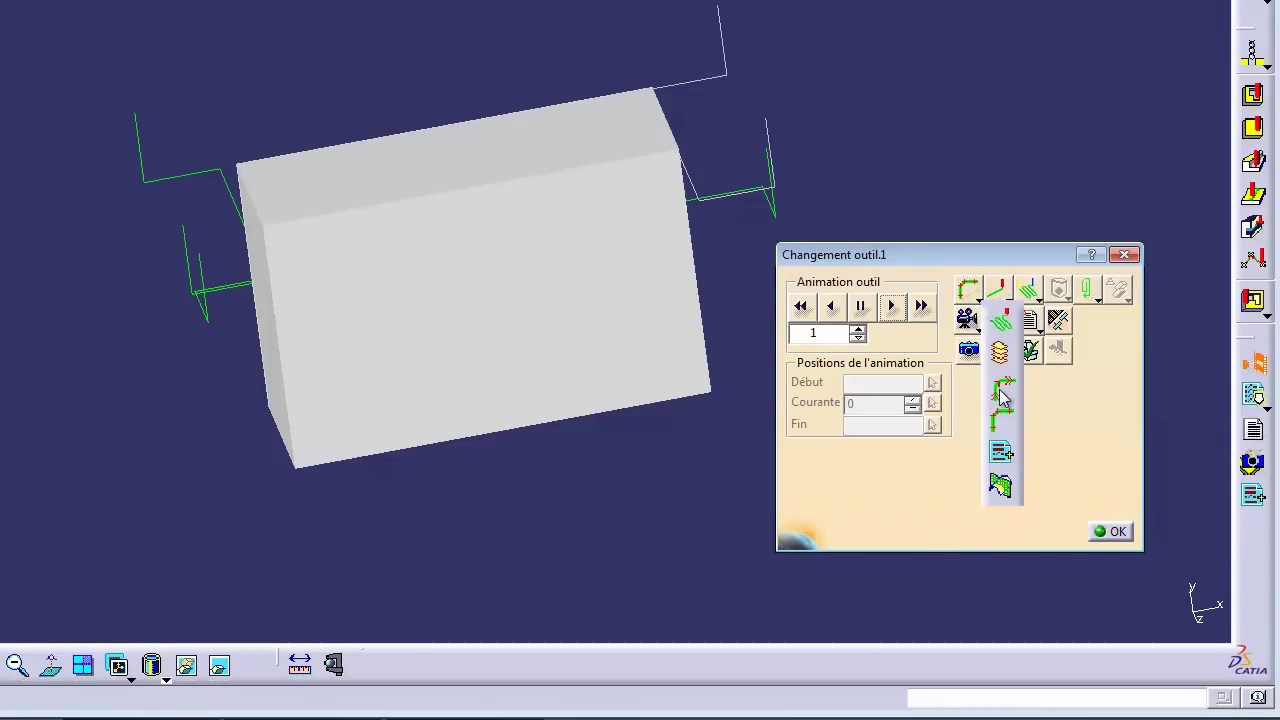
pyautogui.click(1002, 323)
pyautogui.click(892, 307)
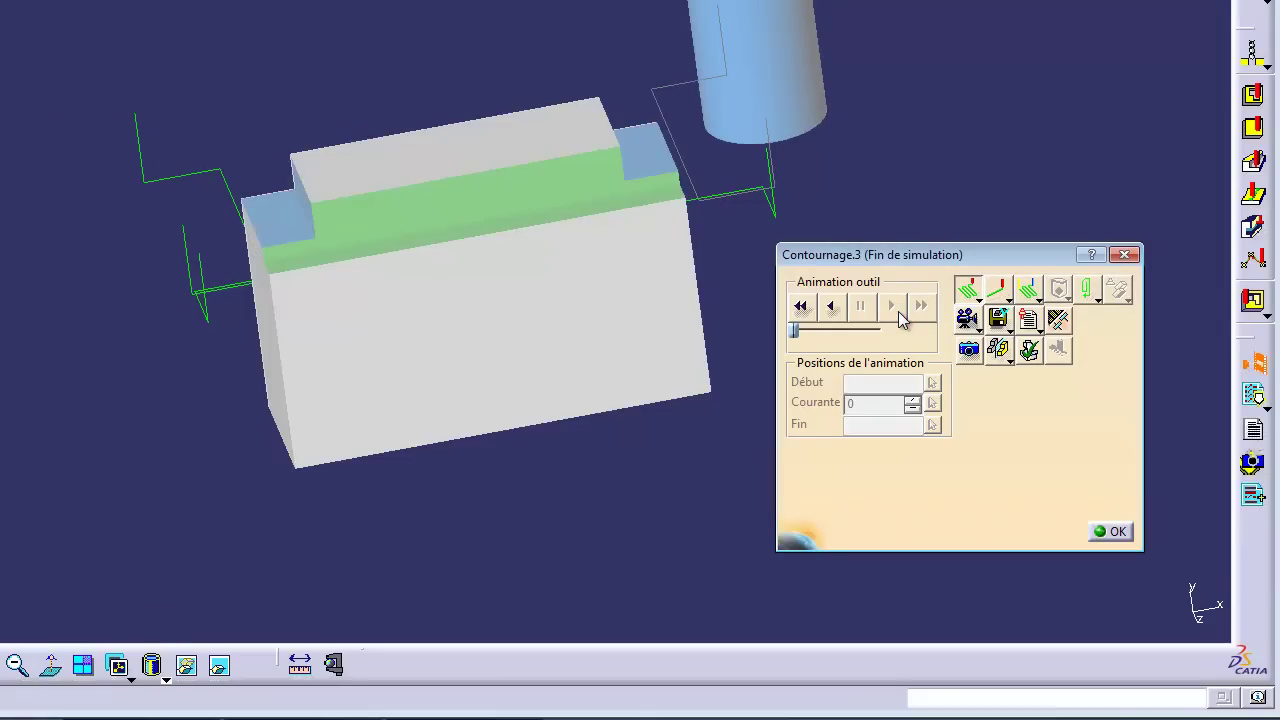
pyautogui.click(1112, 531)
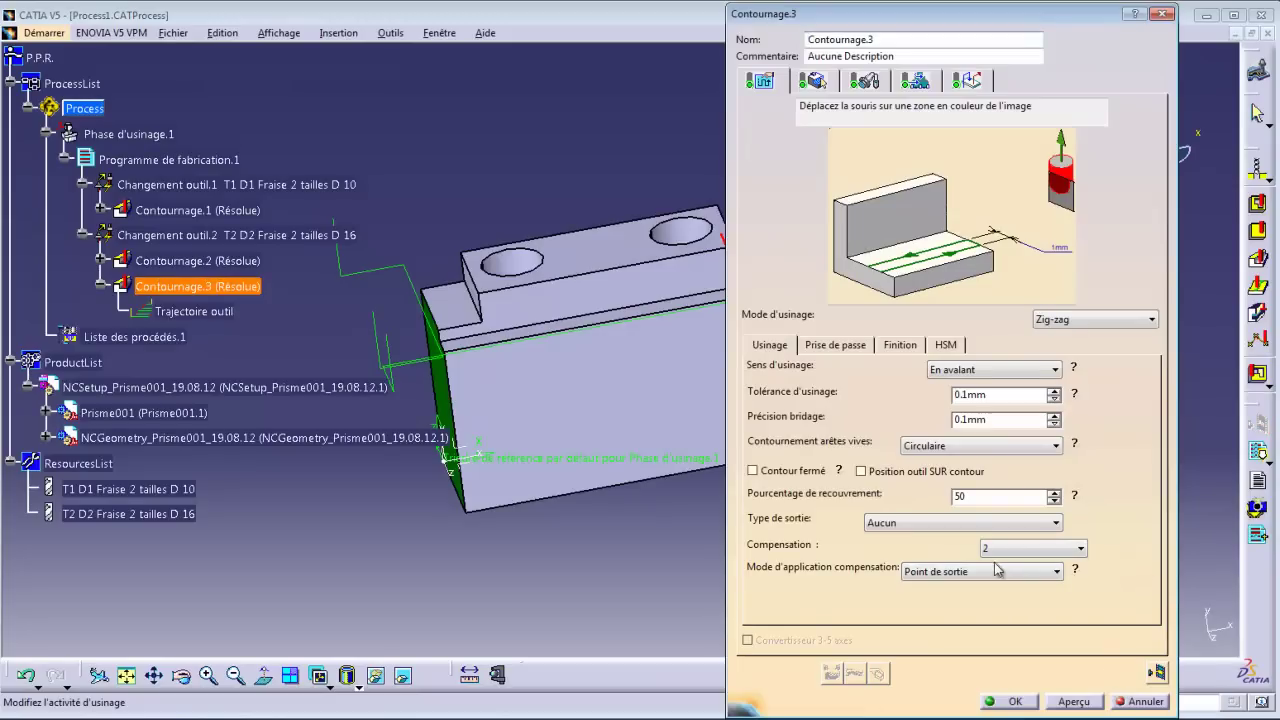
pyautogui.click(1033, 697)
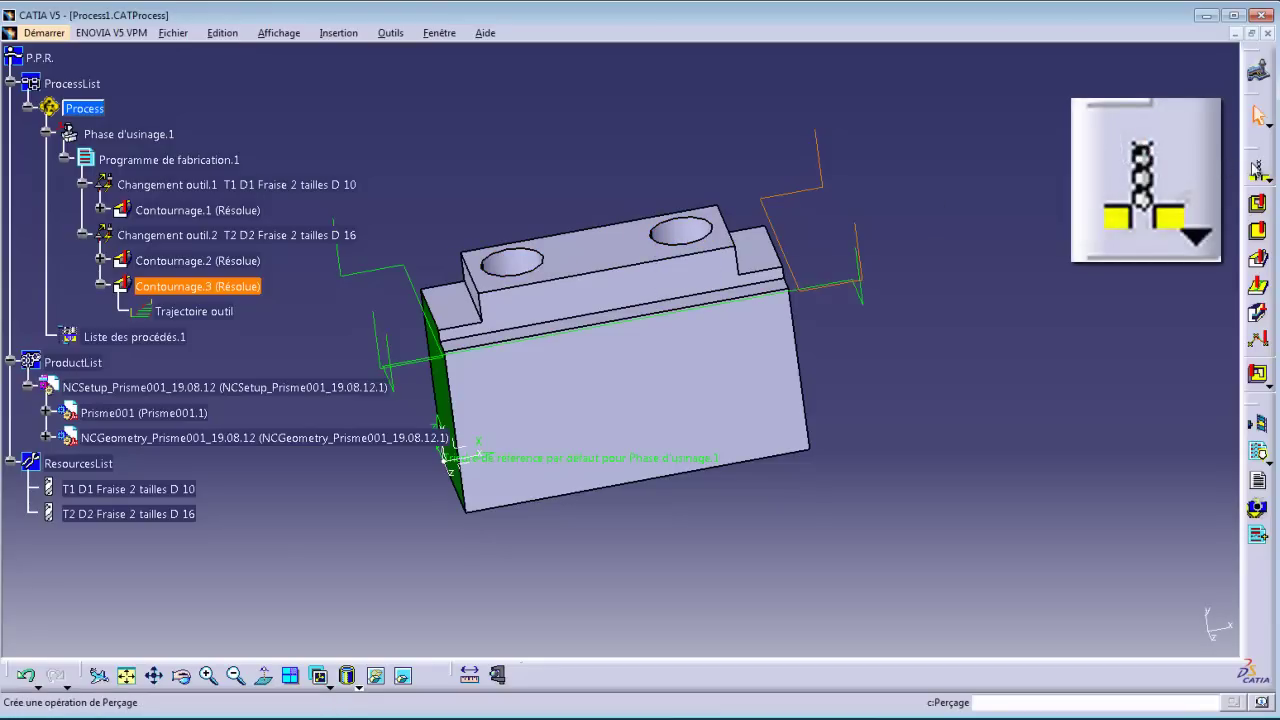
# Create a spot drilling (Pointage) operation after Contournage.3 and select the part's uppermost face as its top surface
pyautogui.click(1262, 178)
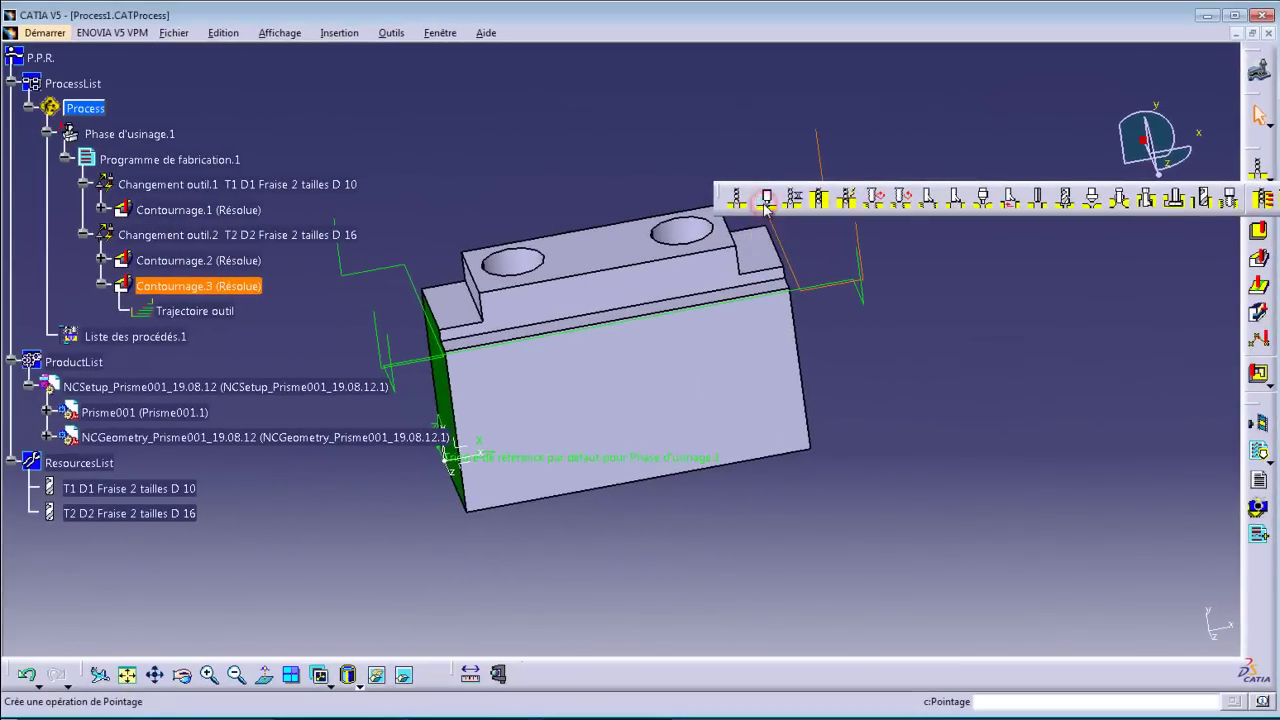
pyautogui.click(765, 199)
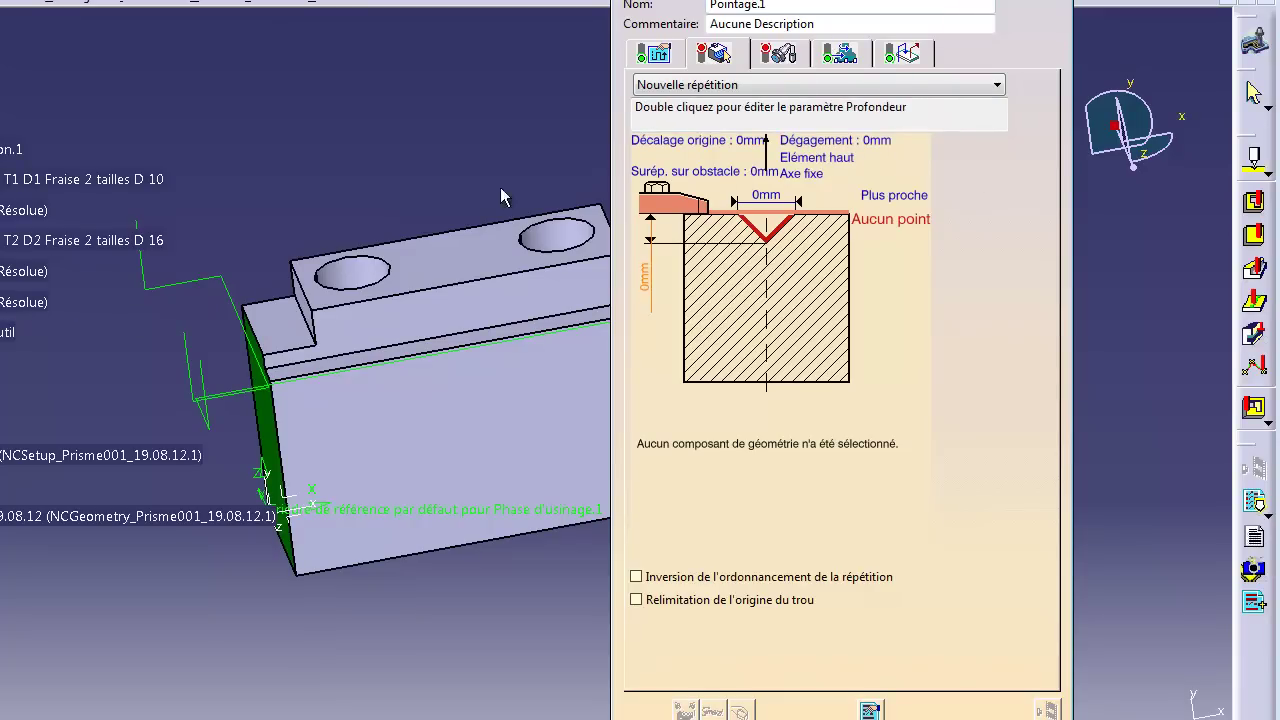
pyautogui.click(812, 216)
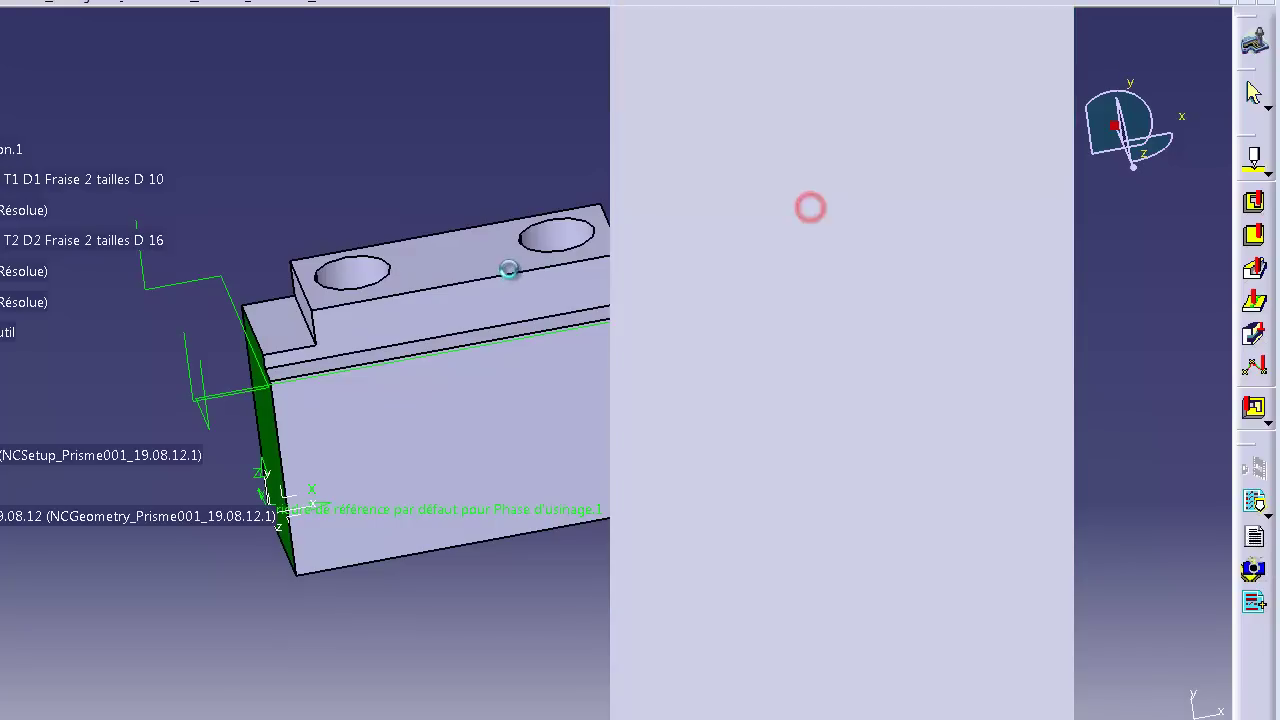
pyautogui.click(500, 268)
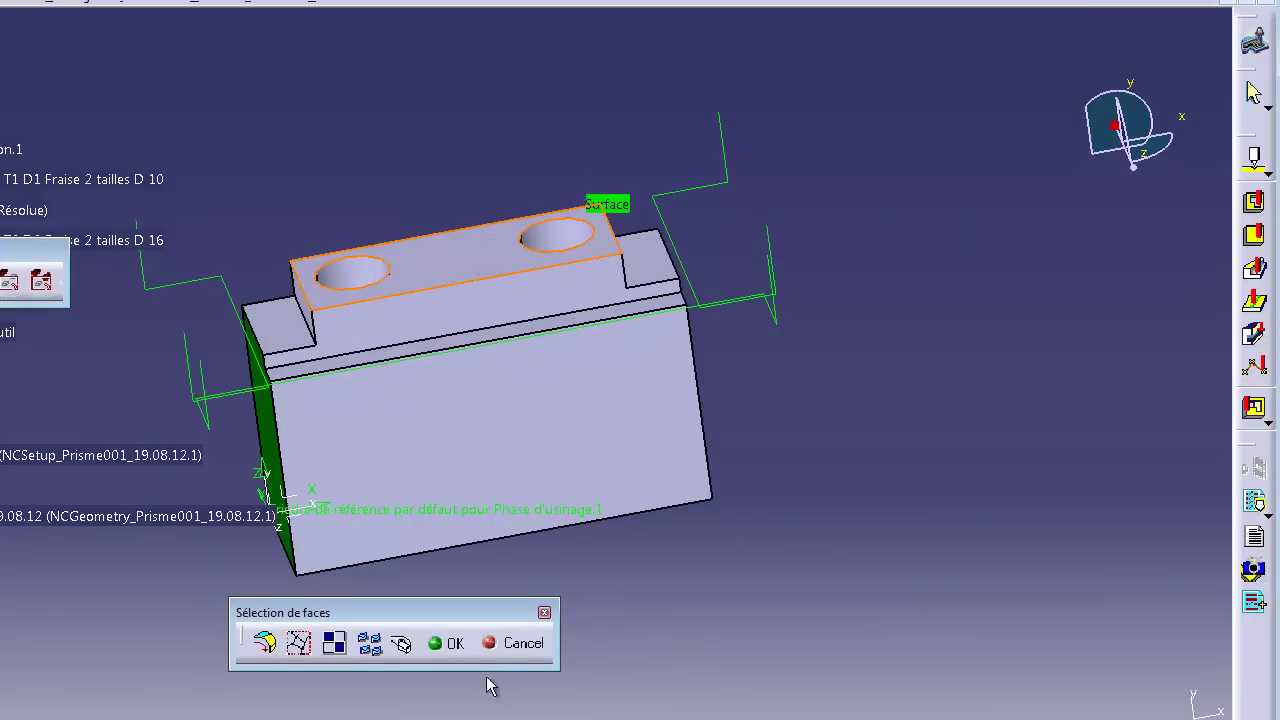
pyautogui.click(450, 643)
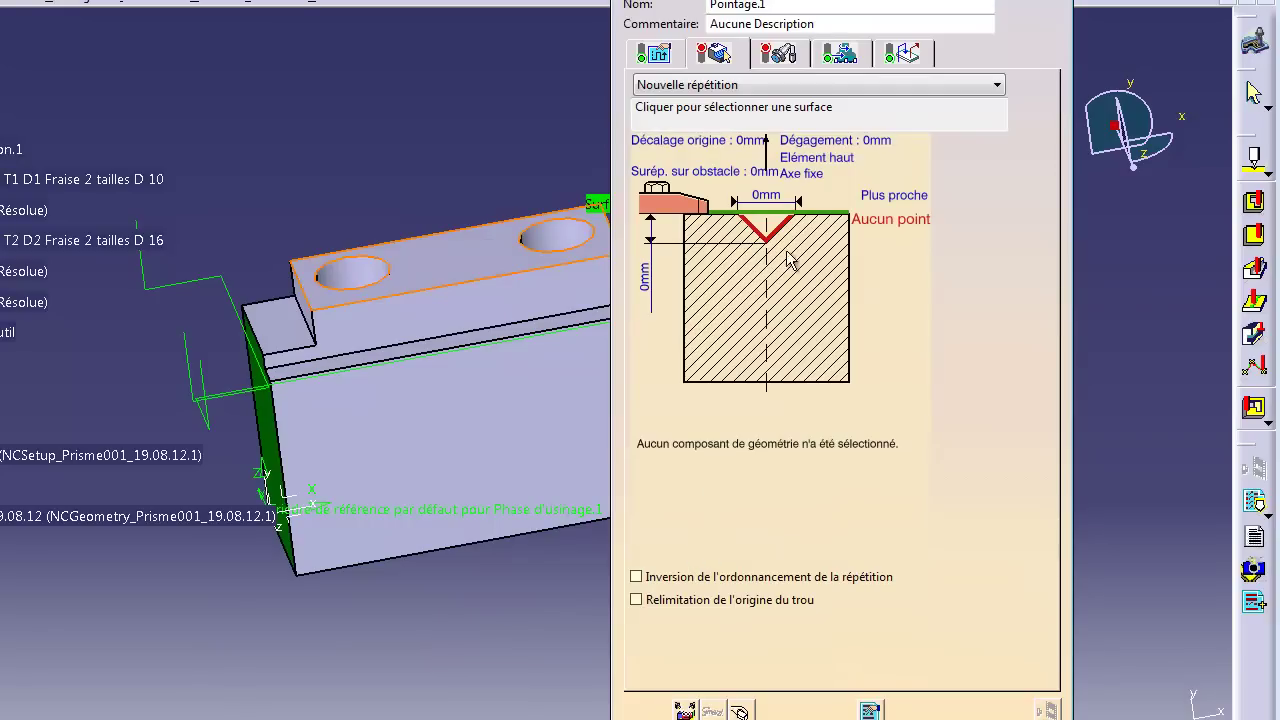
# Select the two holes in the part's uppermost face as the spot drilling positions and validate the selection
pyautogui.click(785, 240)
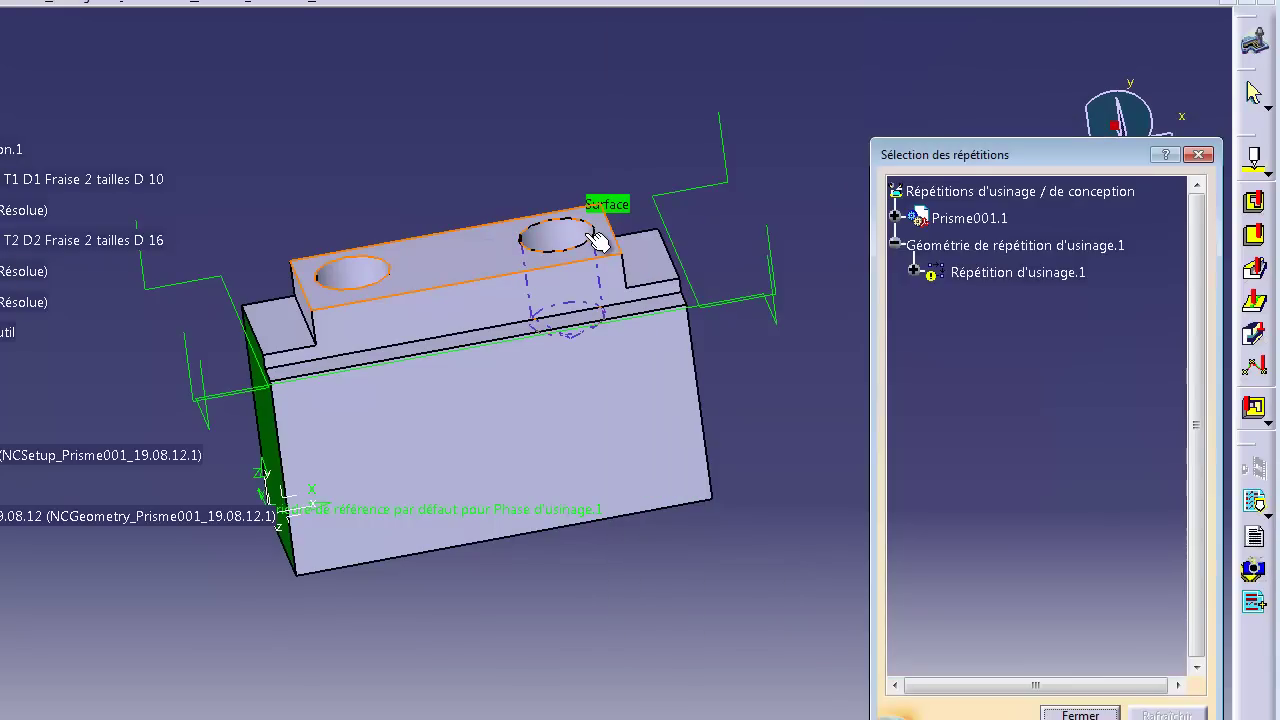
pyautogui.click(594, 237)
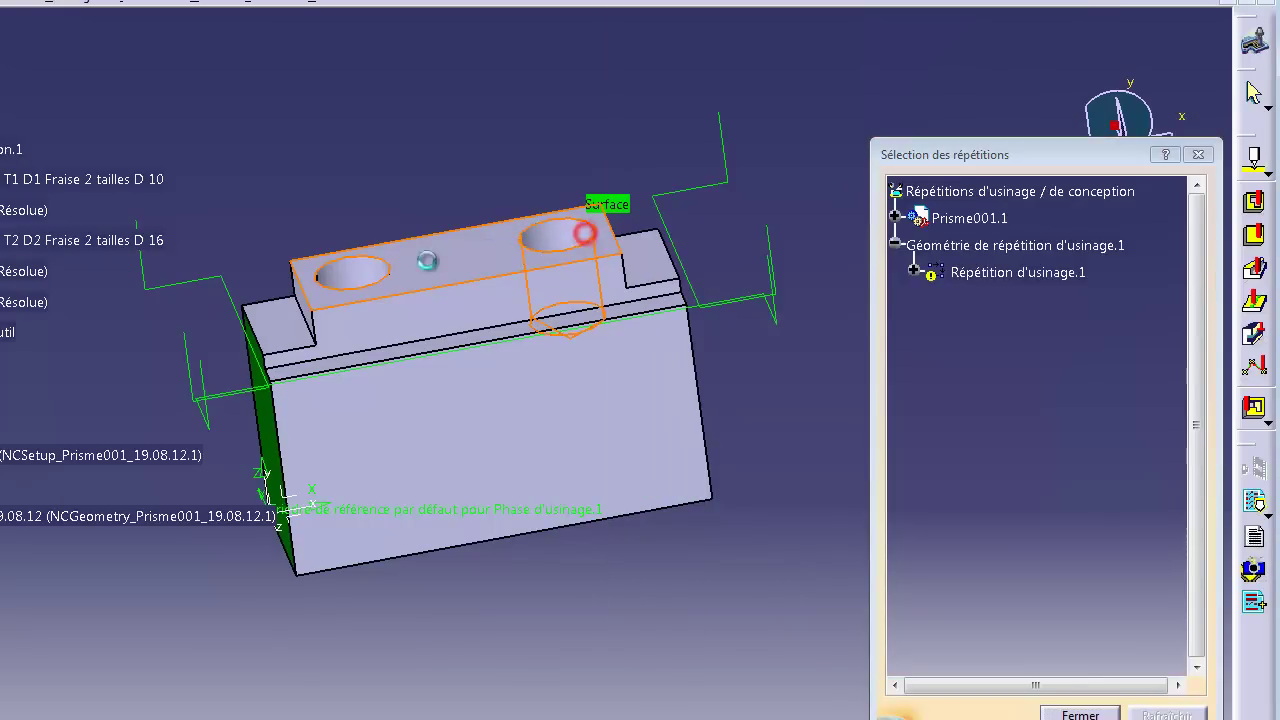
pyautogui.click(356, 285)
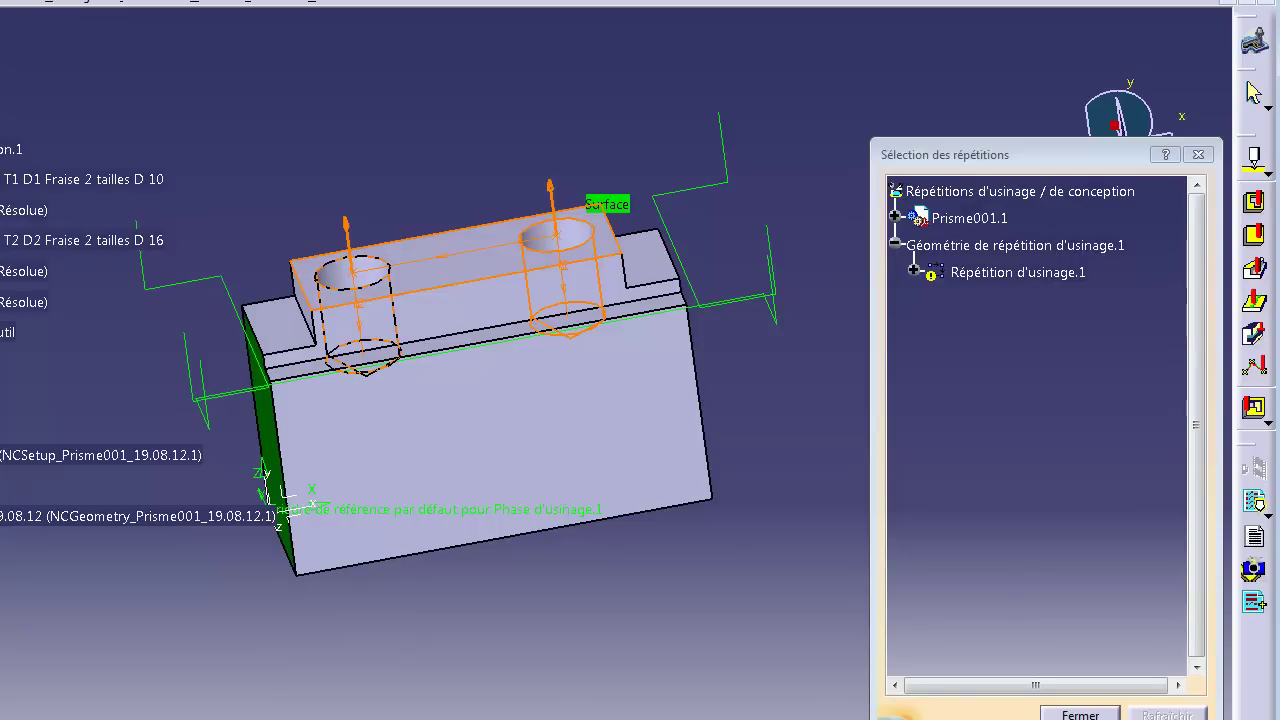
pyautogui.click(637, 644)
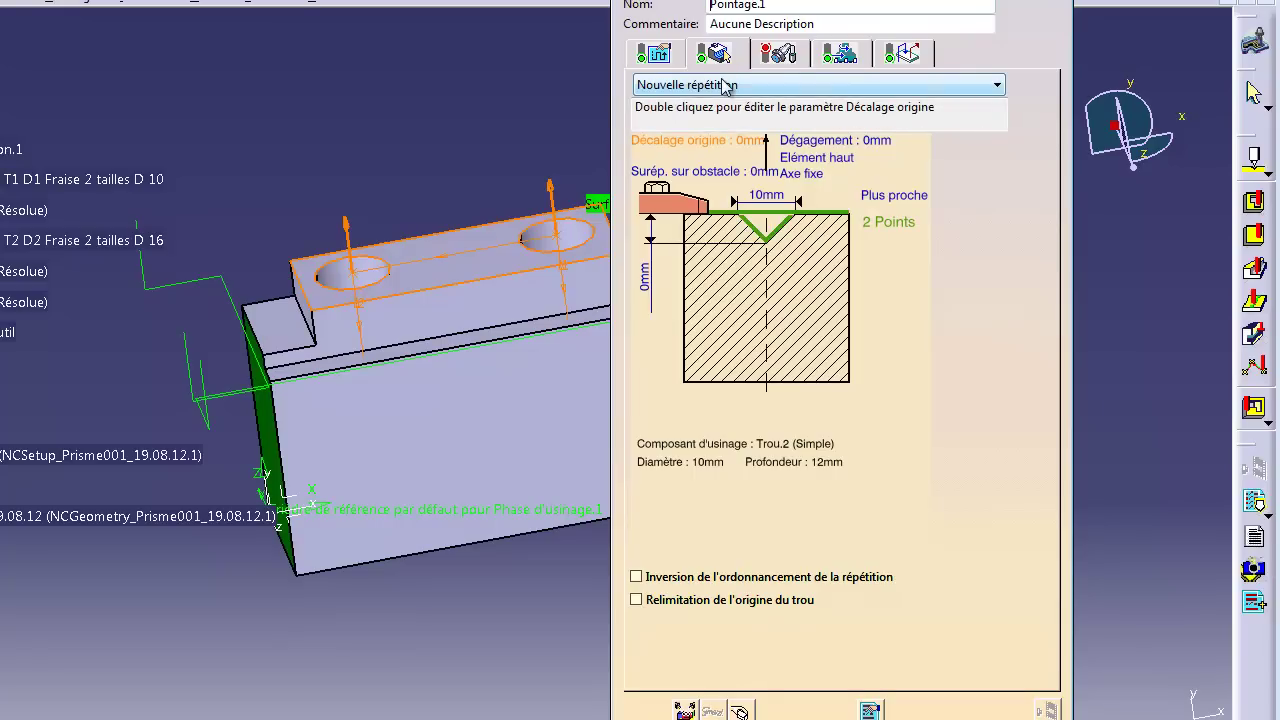
# Assign a spot drill to the Pointage.1 operation and name it "T3 D3 Foret à pointer D 6"
pyautogui.click(778, 55)
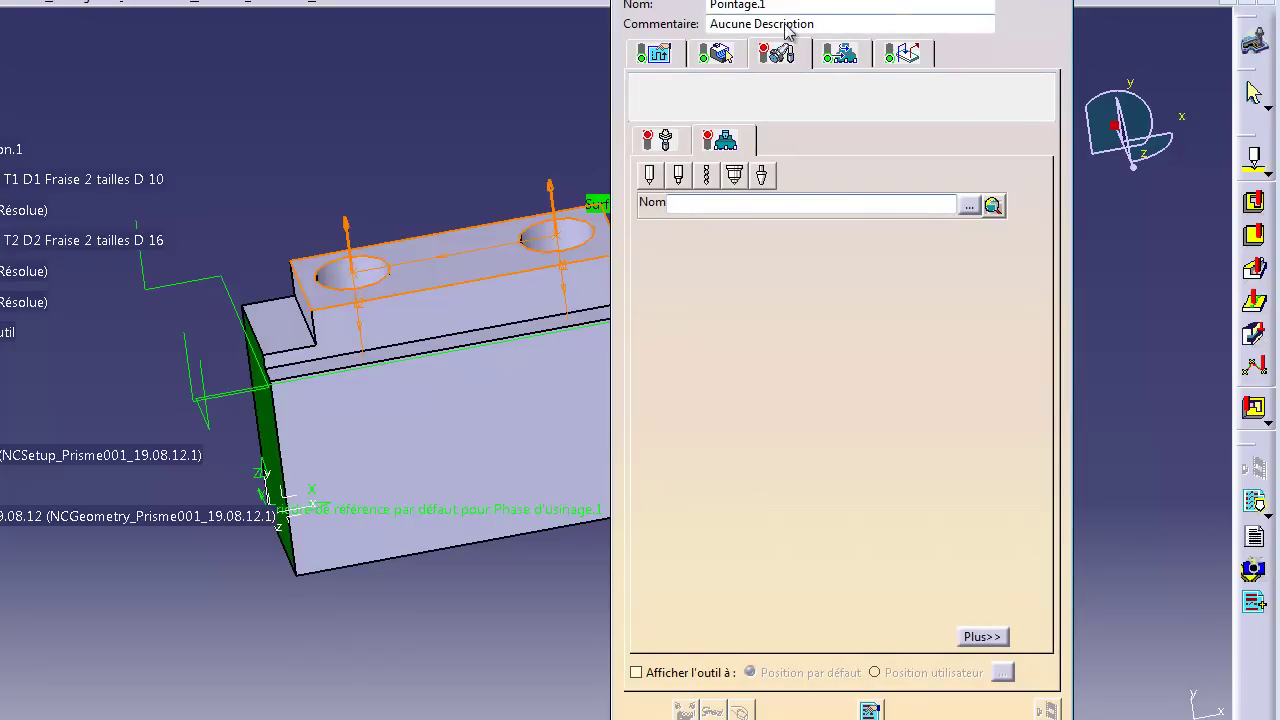
pyautogui.click(648, 176)
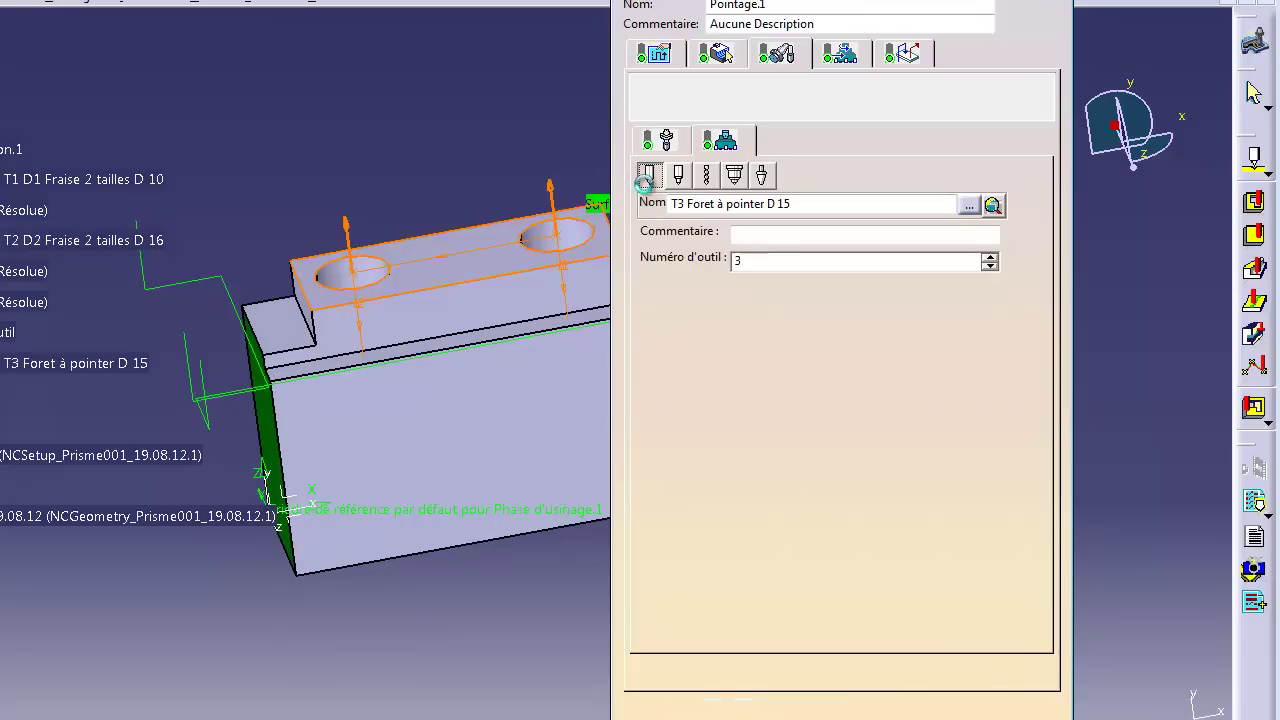
pyautogui.click(684, 204)
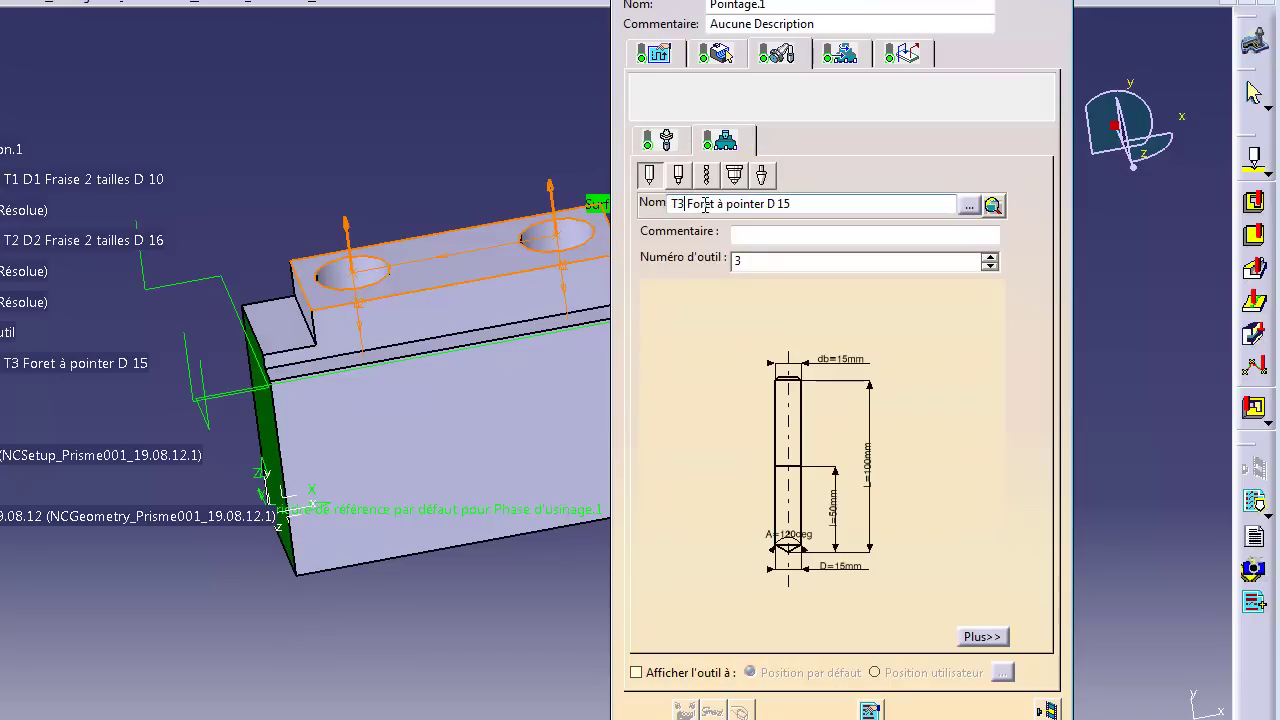
pyautogui.write('D')
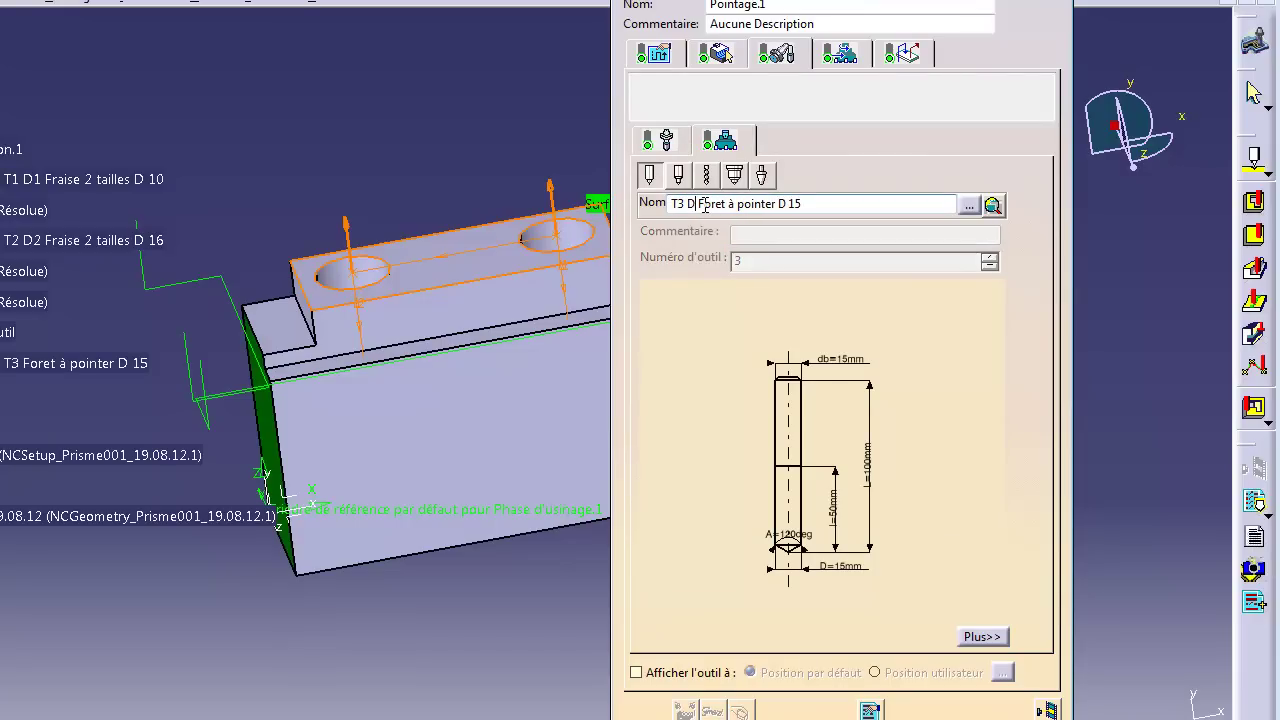
pyautogui.write('3')
pyautogui.click(822, 206)
pyautogui.press('BackSpace')
pyautogui.press('BackSpace')
pyautogui.press('Return')
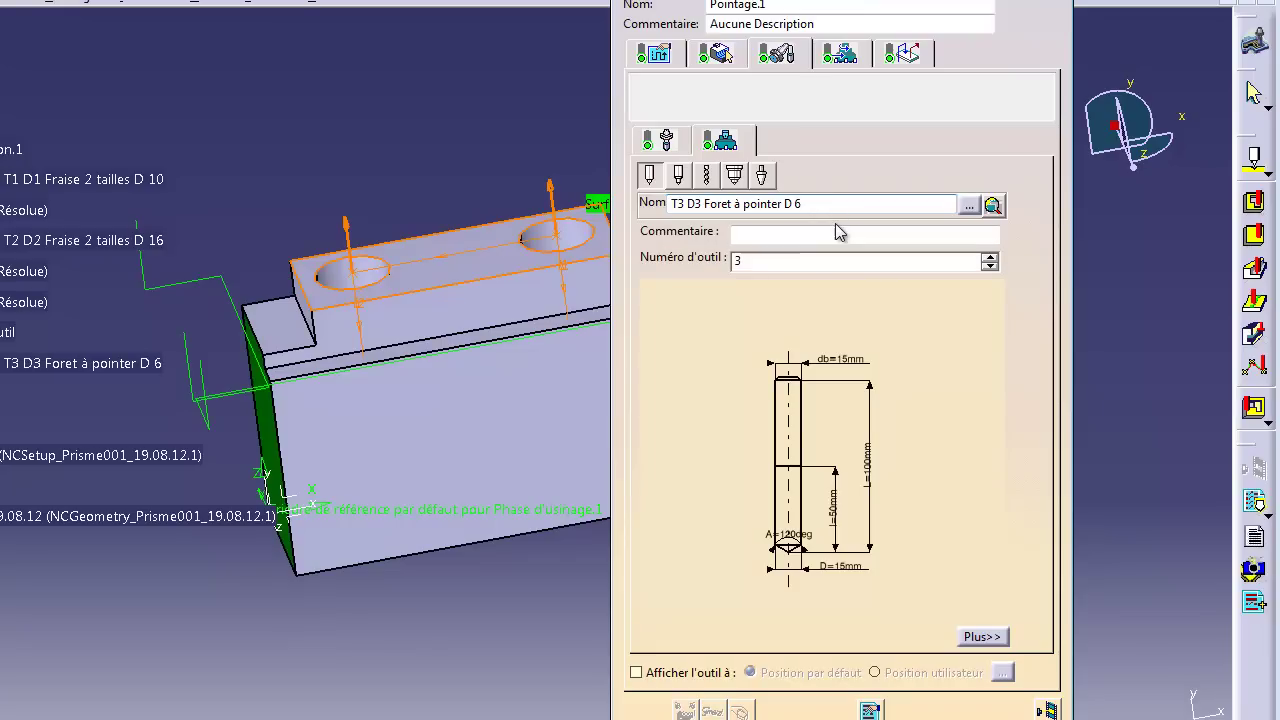
# Set the spot drill's nominal diameter to 6 mm and its cutting angle to 90 degrees
pyautogui.doubleClick(838, 570)
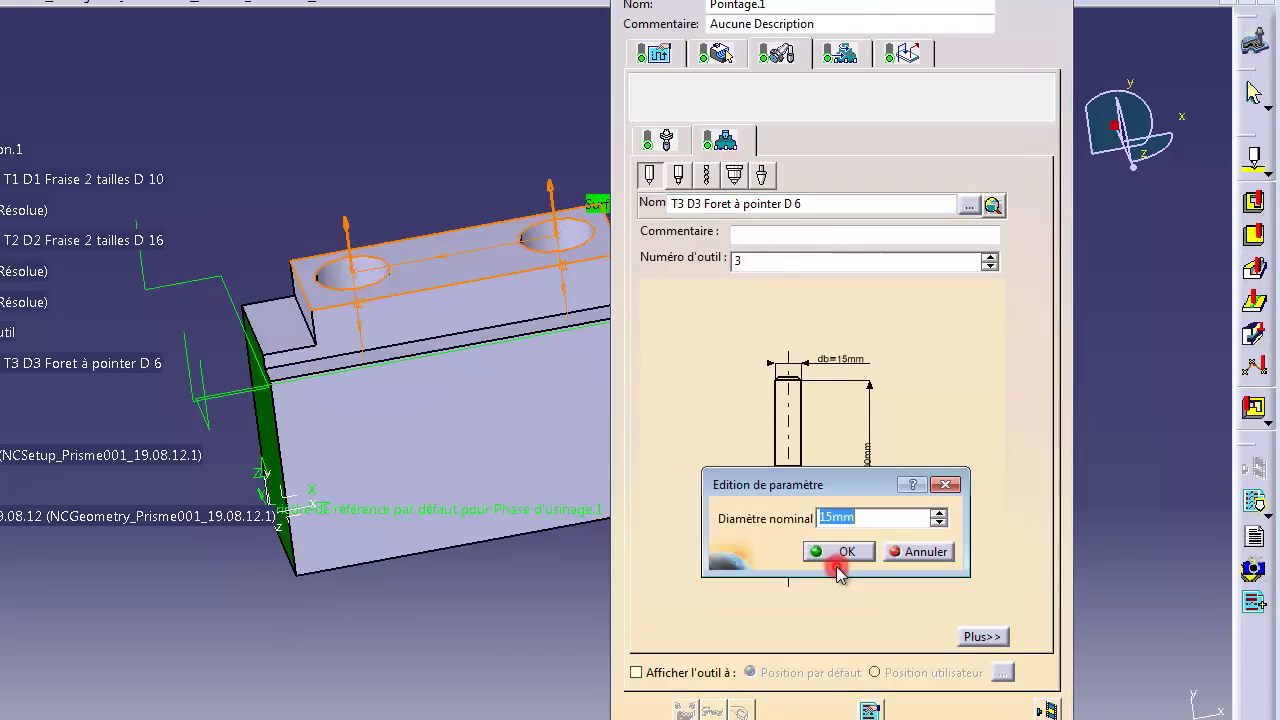
pyautogui.click(837, 566)
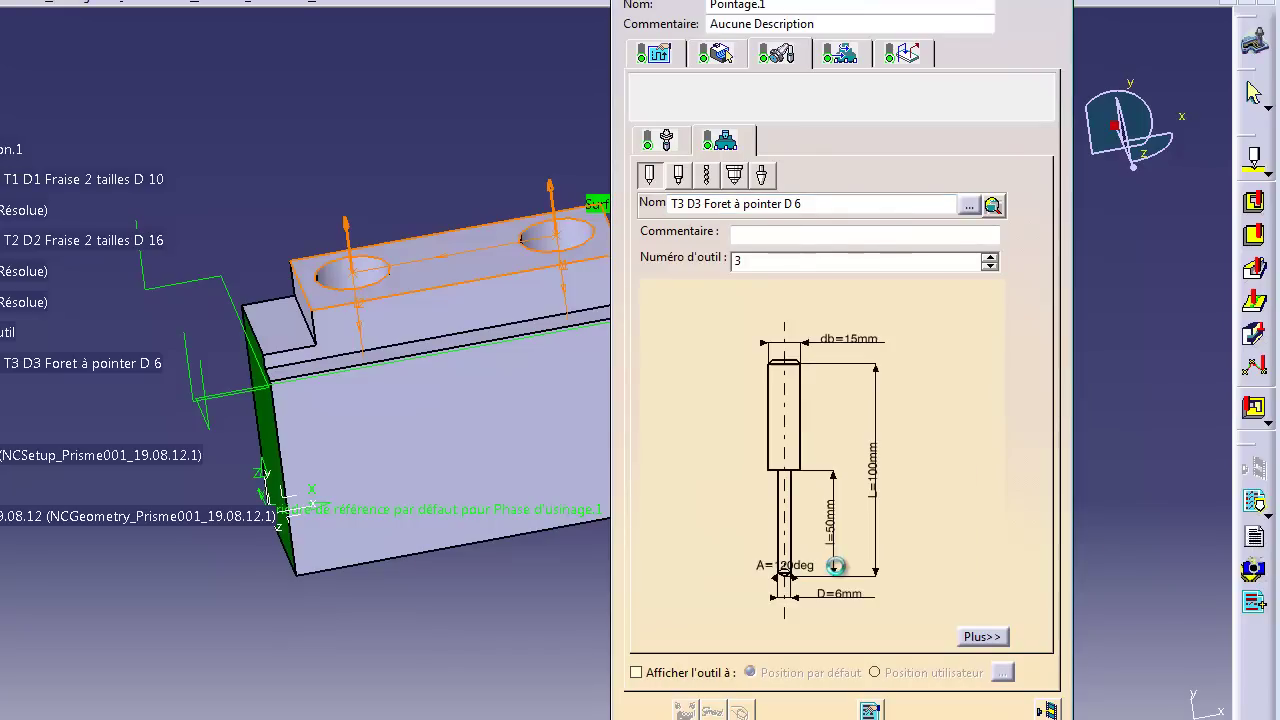
pyautogui.doubleClick(792, 565)
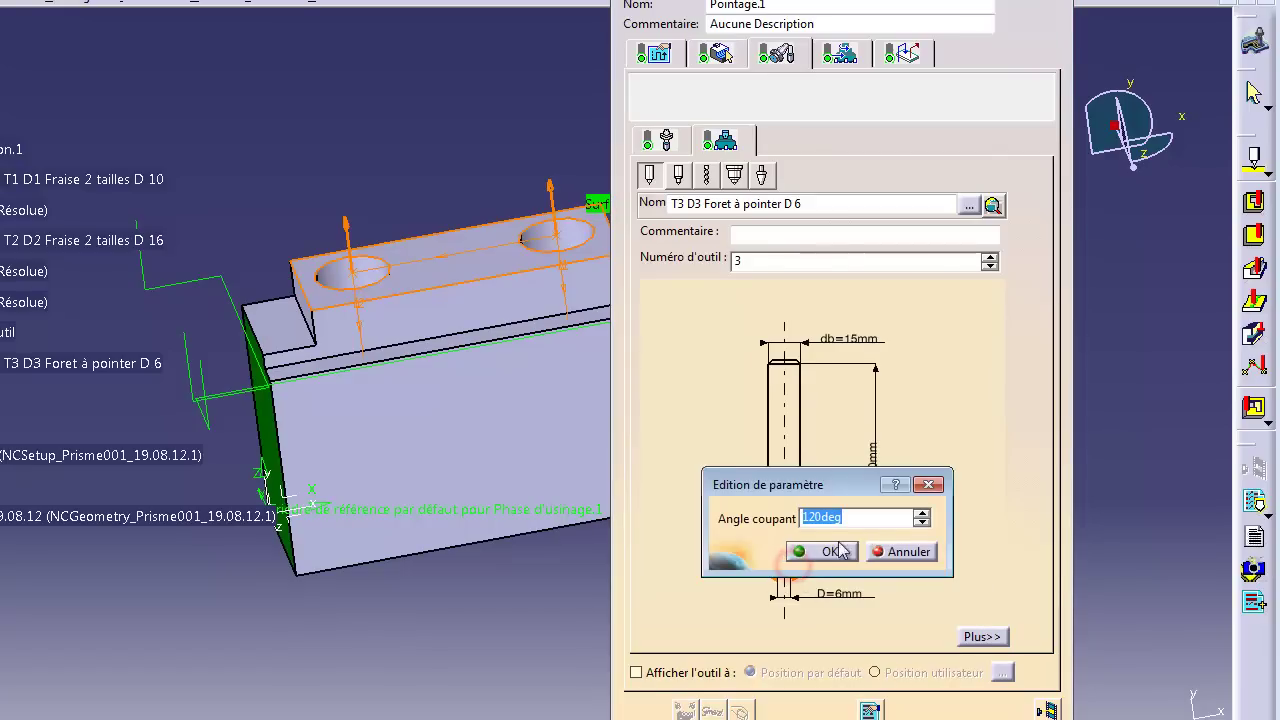
pyautogui.write('90')
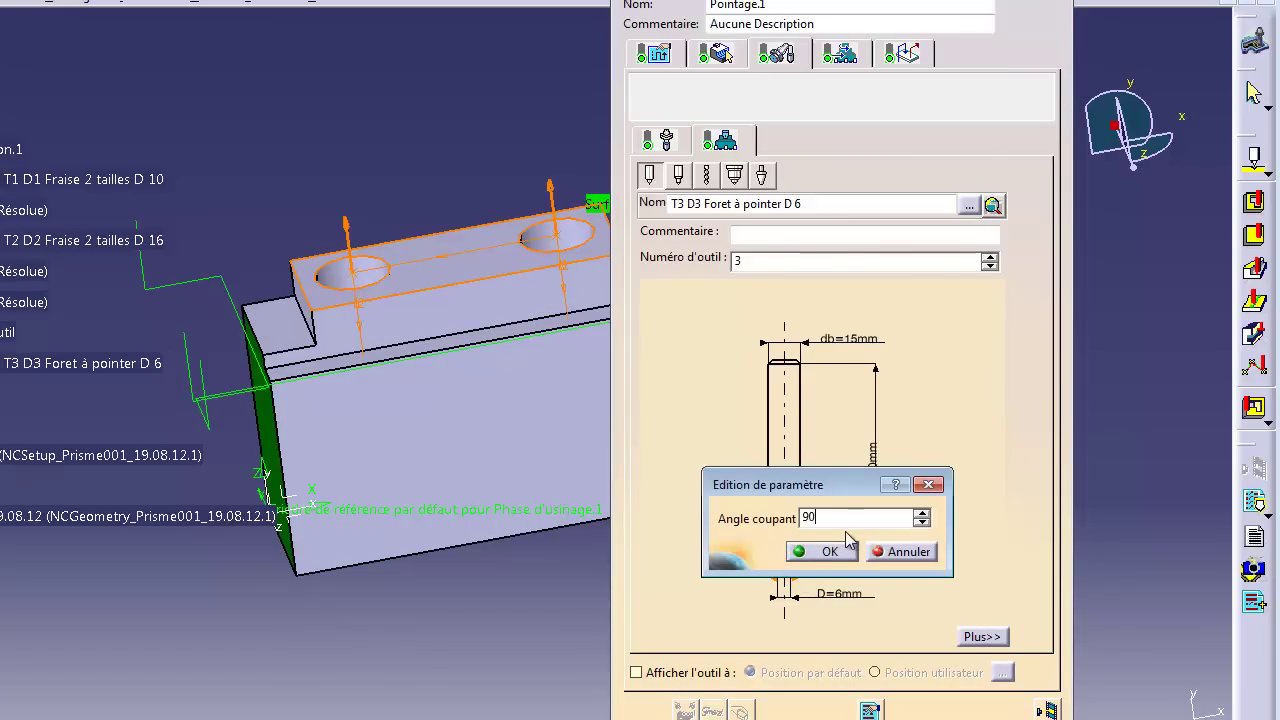
pyautogui.click(845, 549)
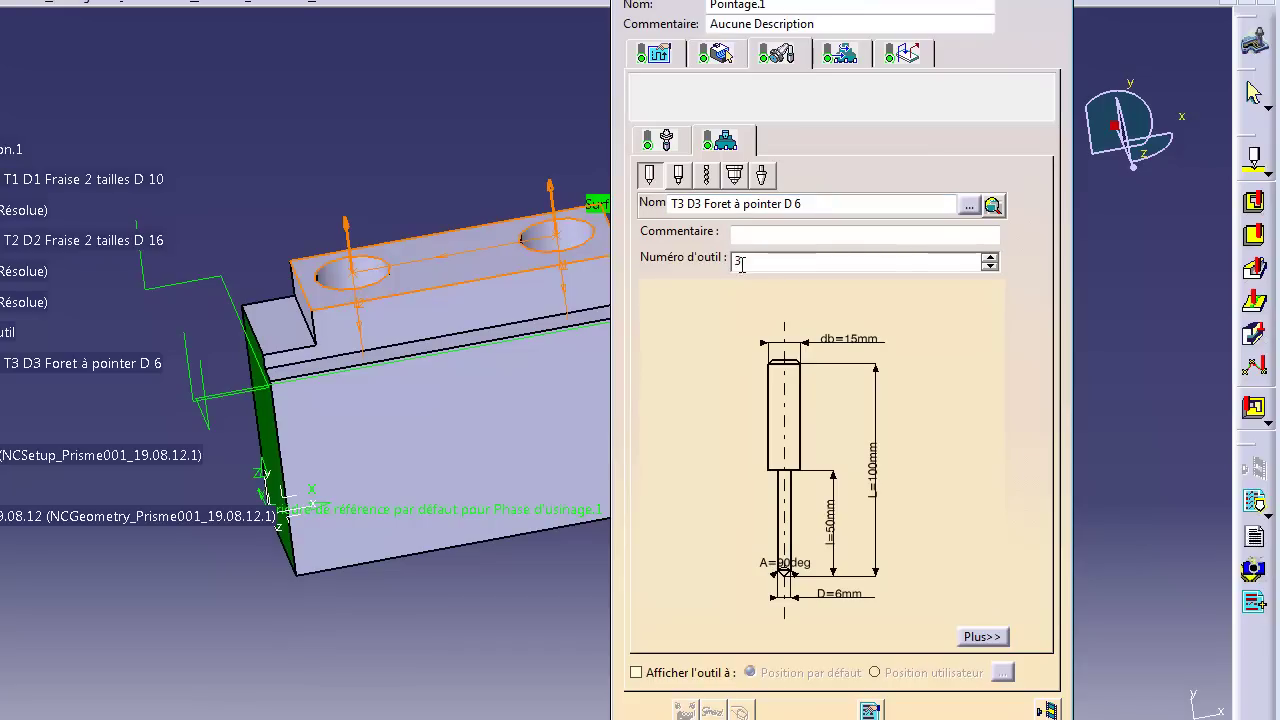
# Set the spot drill's P1 compensation to corrector ID 3 and corrector number 3, and collapse the extra tool settings
pyautogui.click(982, 637)
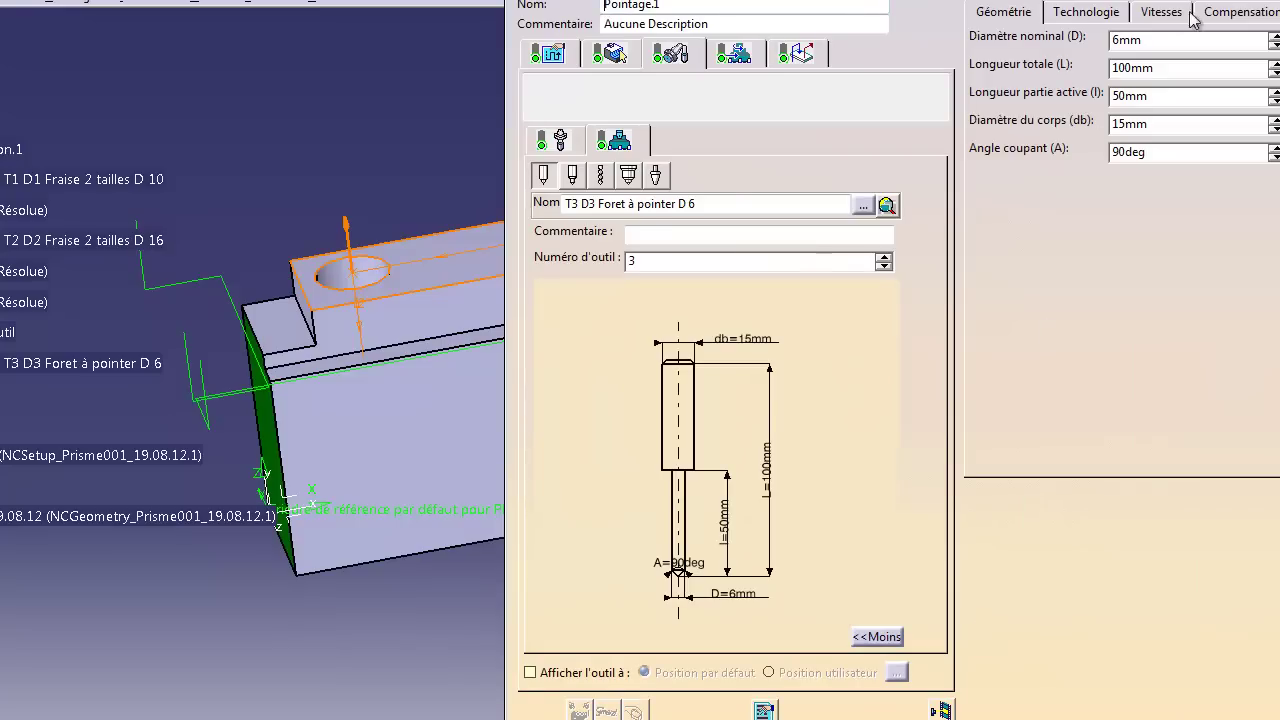
pyautogui.click(1235, 12)
pyautogui.click(1090, 65)
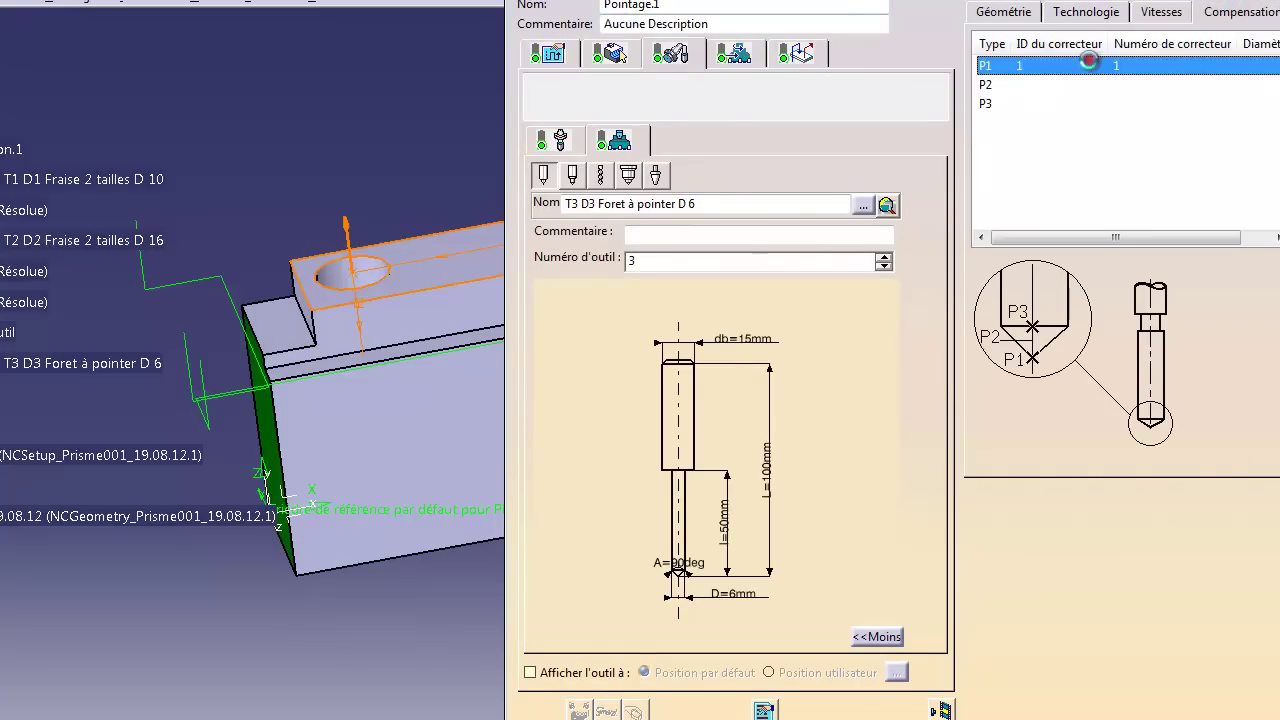
pyautogui.doubleClick(1090, 62)
pyautogui.write('3')
pyautogui.doubleClick(1110, 679)
pyautogui.write('3')
pyautogui.click(1088, 713)
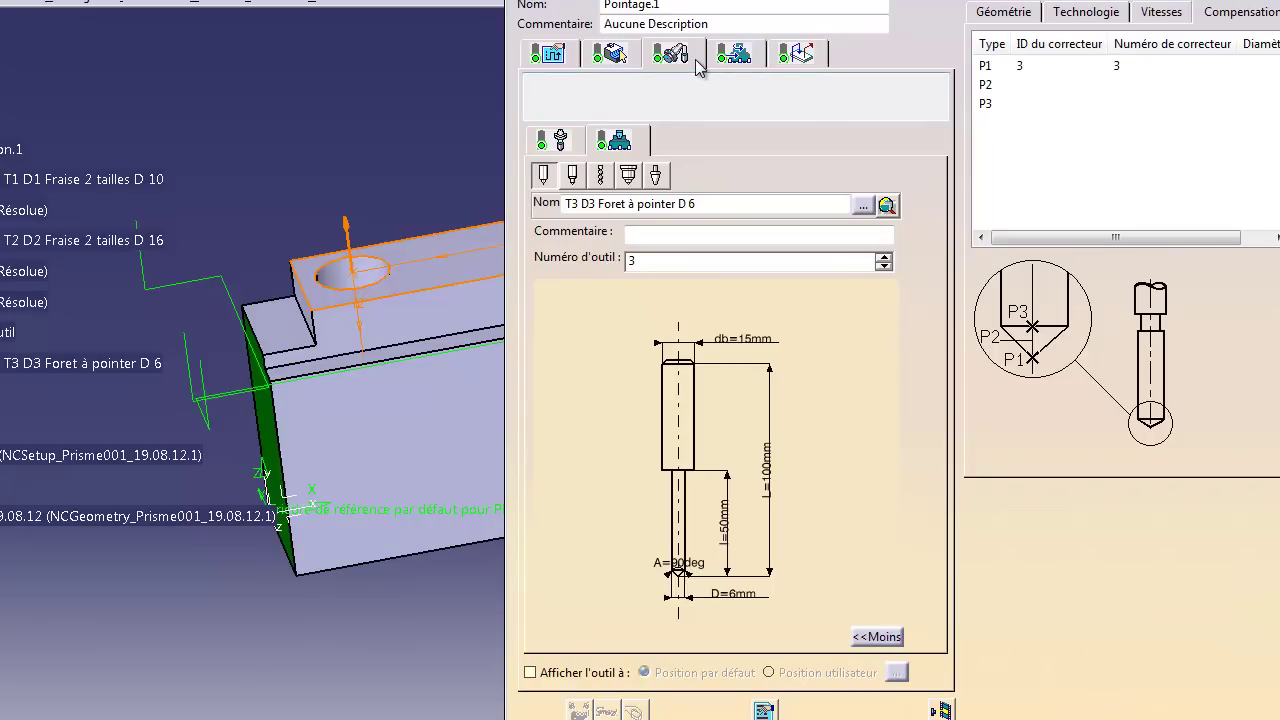
pyautogui.click(877, 636)
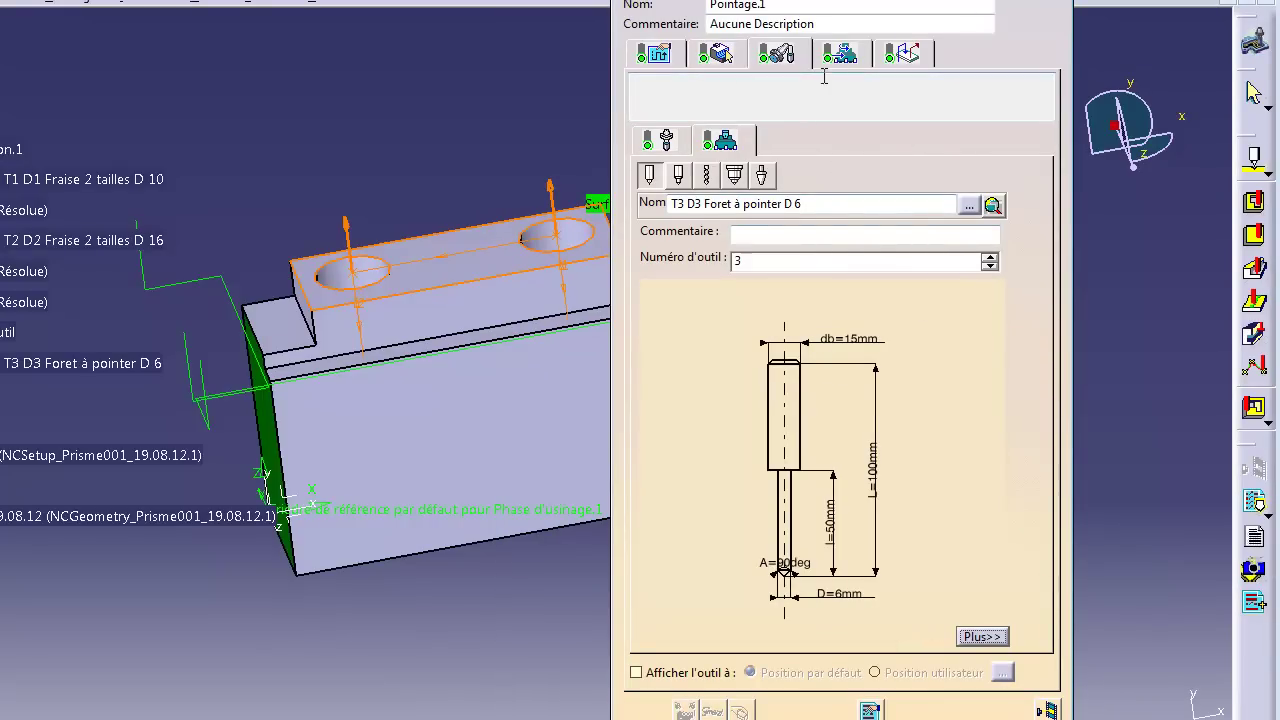
# Compute the Pointage.1 tool path and start its replay
pyautogui.click(1046, 708)
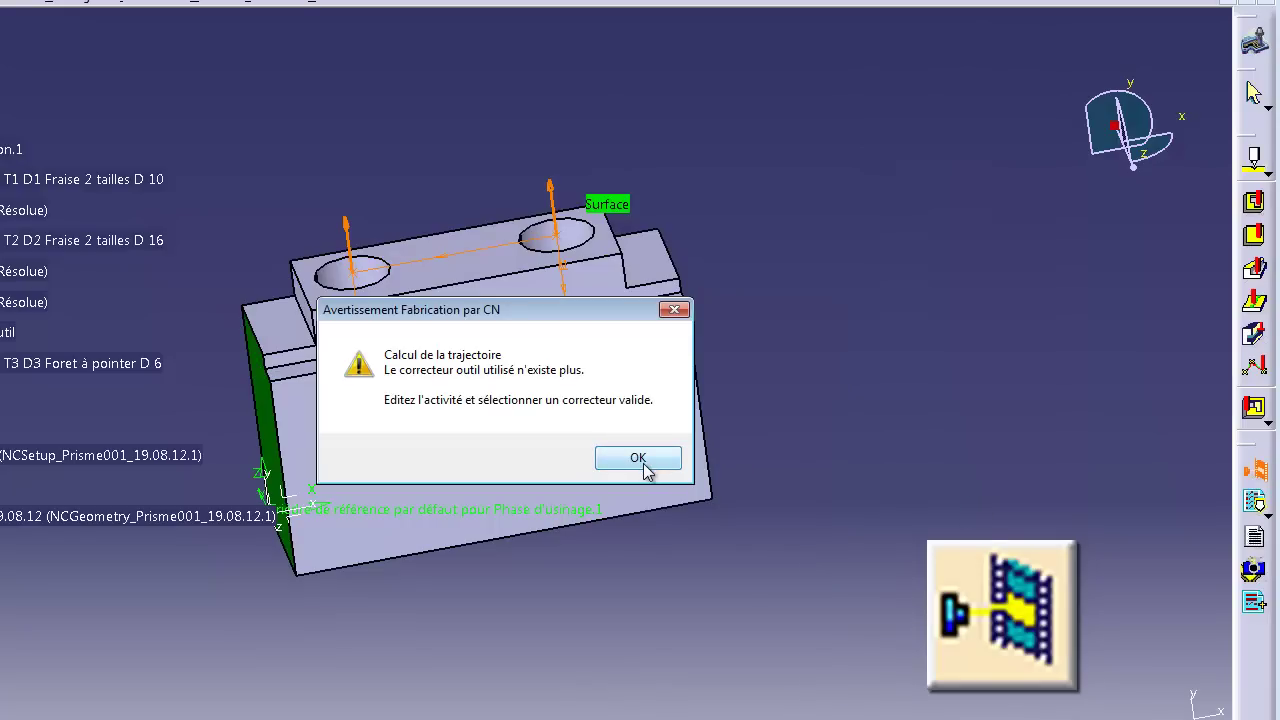
pyautogui.click(640, 460)
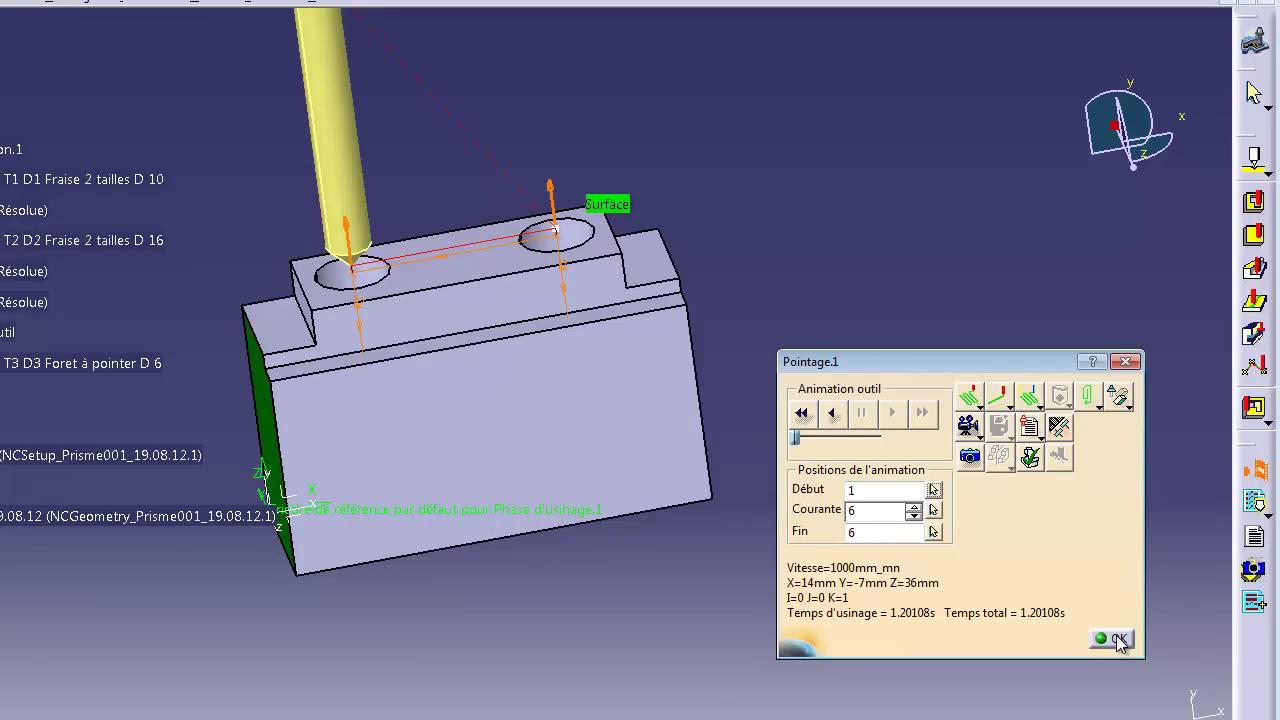
pyautogui.click(803, 413)
pyautogui.click(891, 413)
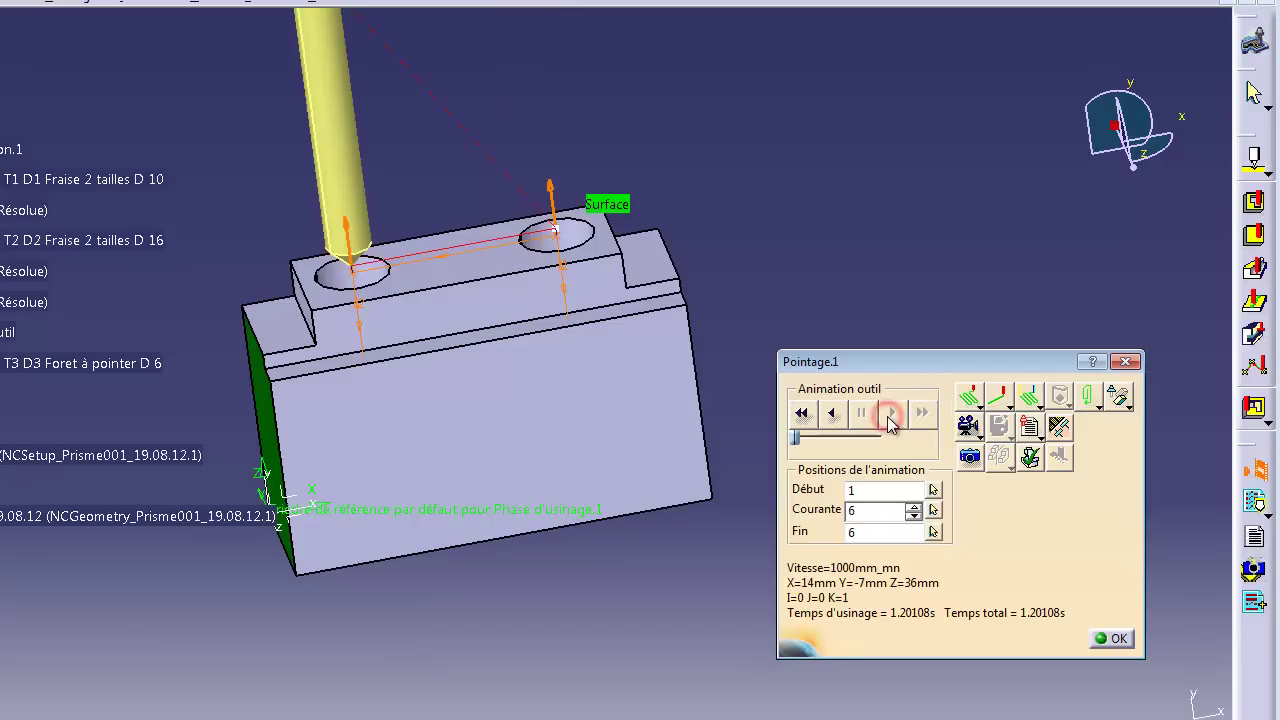
# Replay the Pointage.1 tool path point by point from its start to its end, and close the replay
pyautogui.click(970, 404)
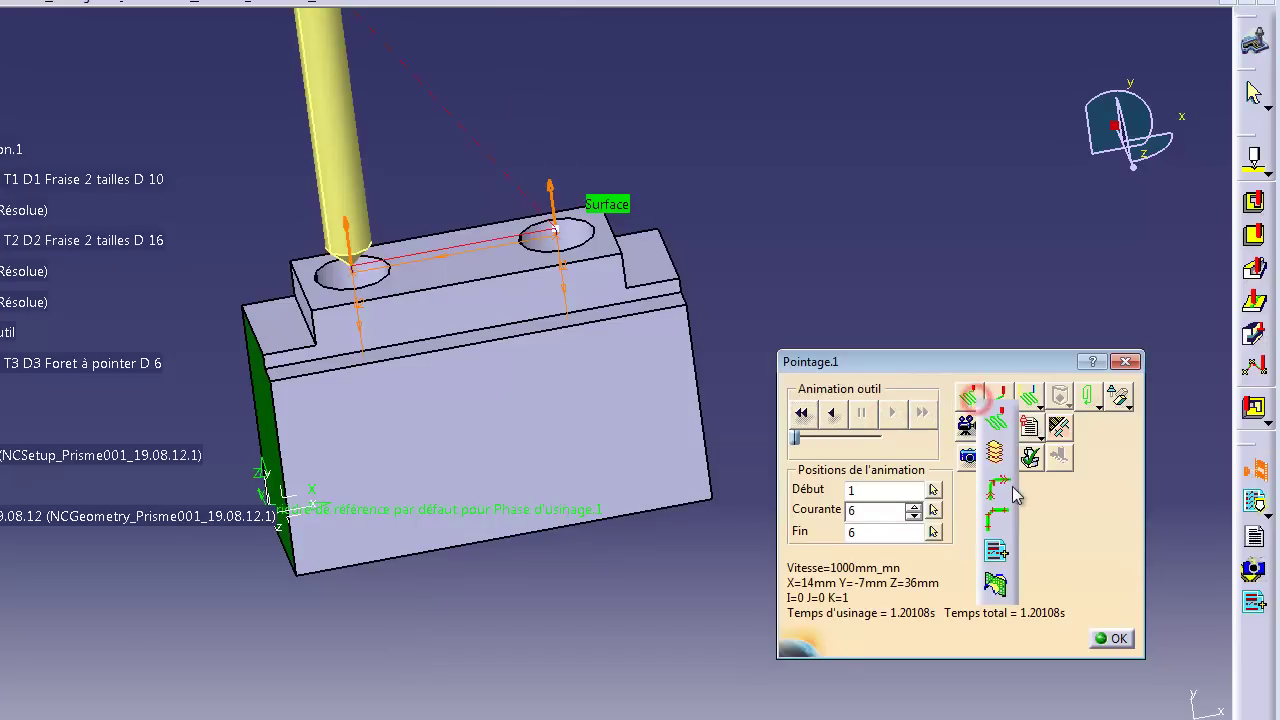
pyautogui.click(1001, 518)
pyautogui.click(811, 413)
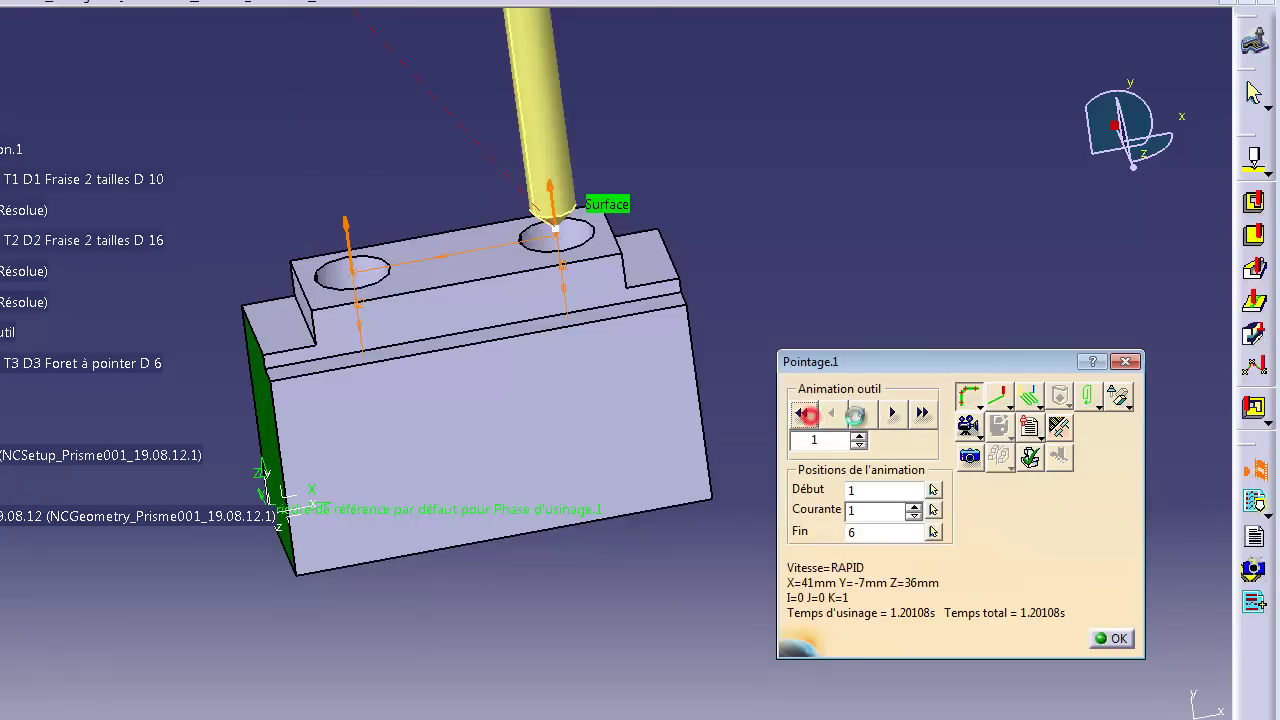
pyautogui.click(893, 416)
pyautogui.click(894, 416)
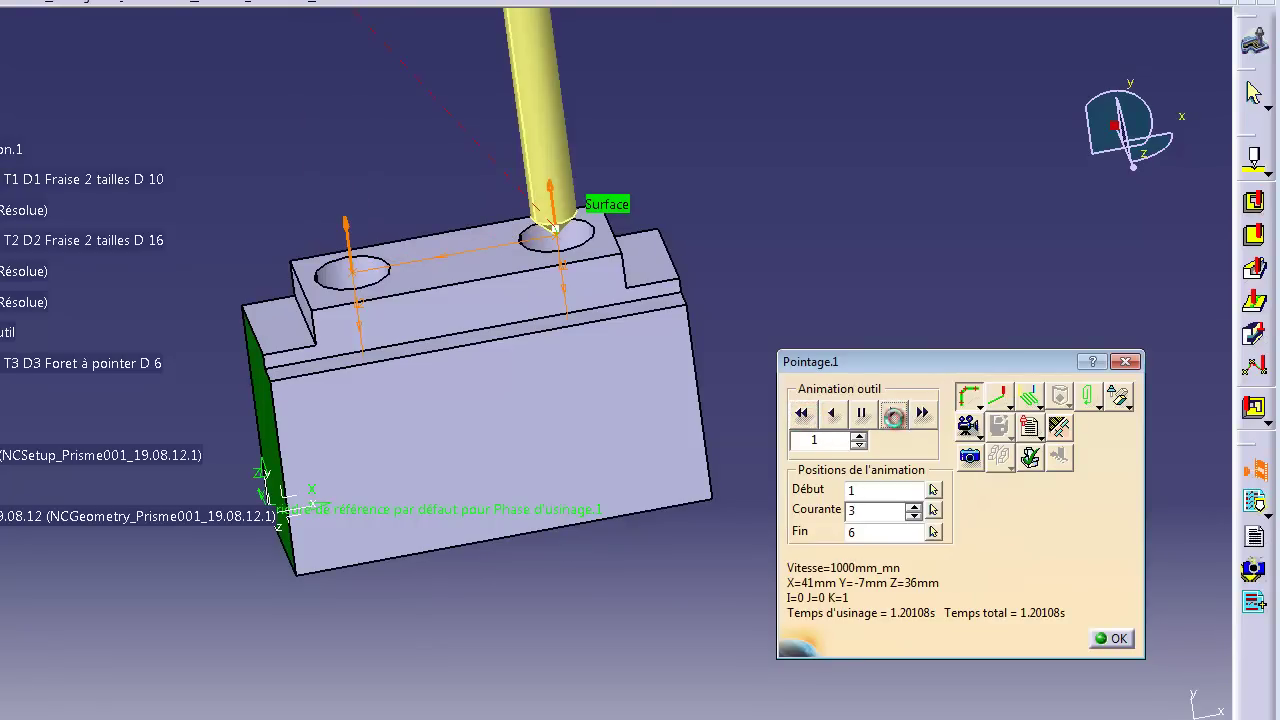
pyautogui.click(894, 416)
pyautogui.click(894, 416)
pyautogui.click(894, 416)
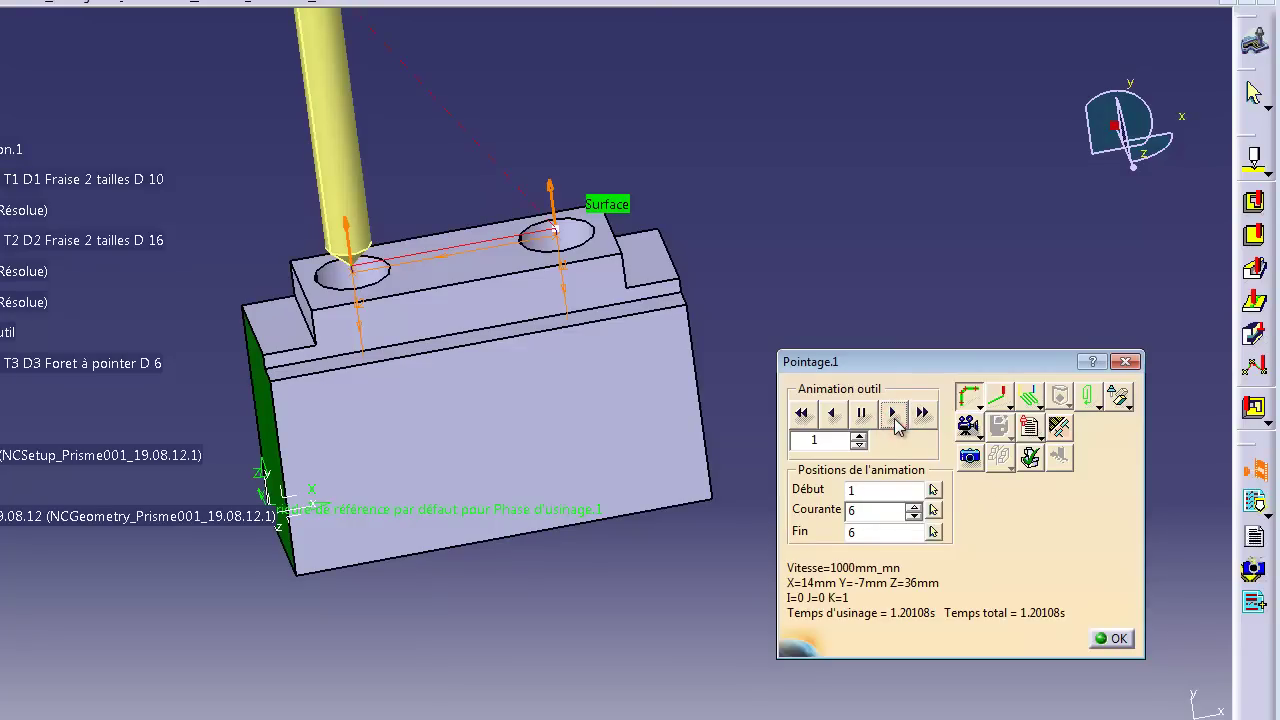
pyautogui.click(1113, 640)
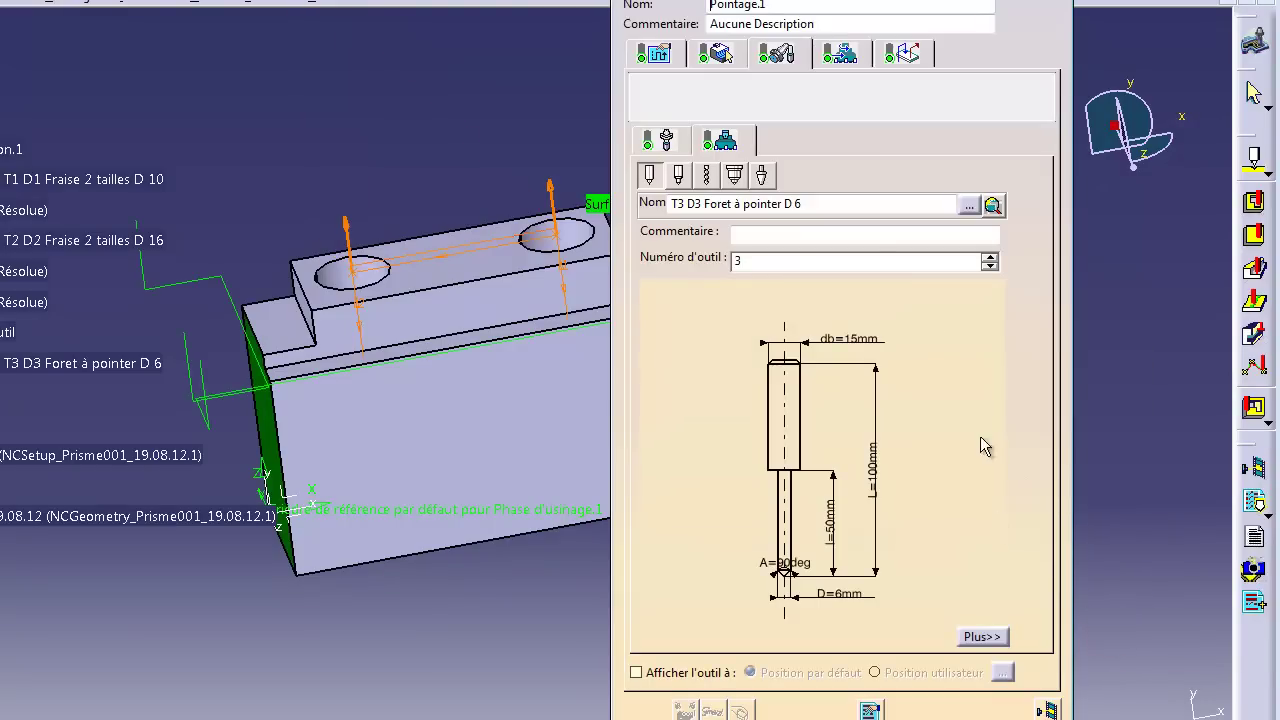
# Check the Pointage.1 geometry settings, replay its tool path to point 2, and inspect the tool tip at the first hole close up
pyautogui.click(716, 52)
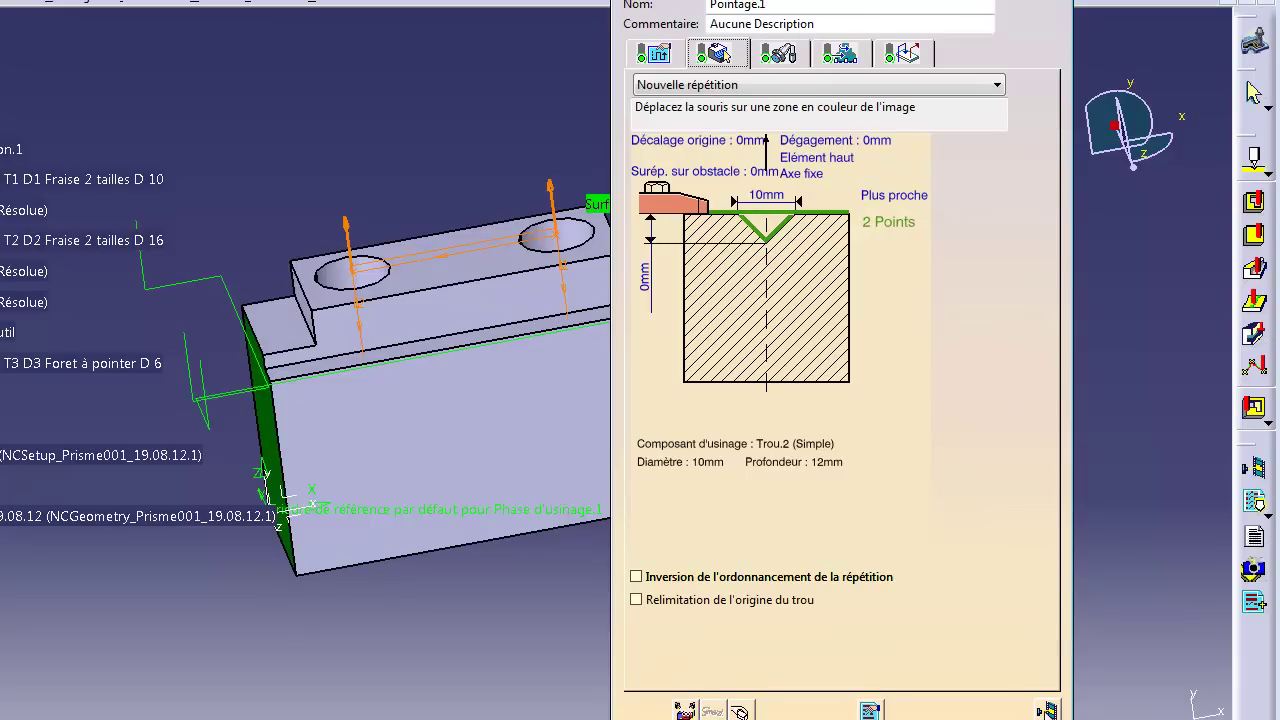
pyautogui.click(1046, 710)
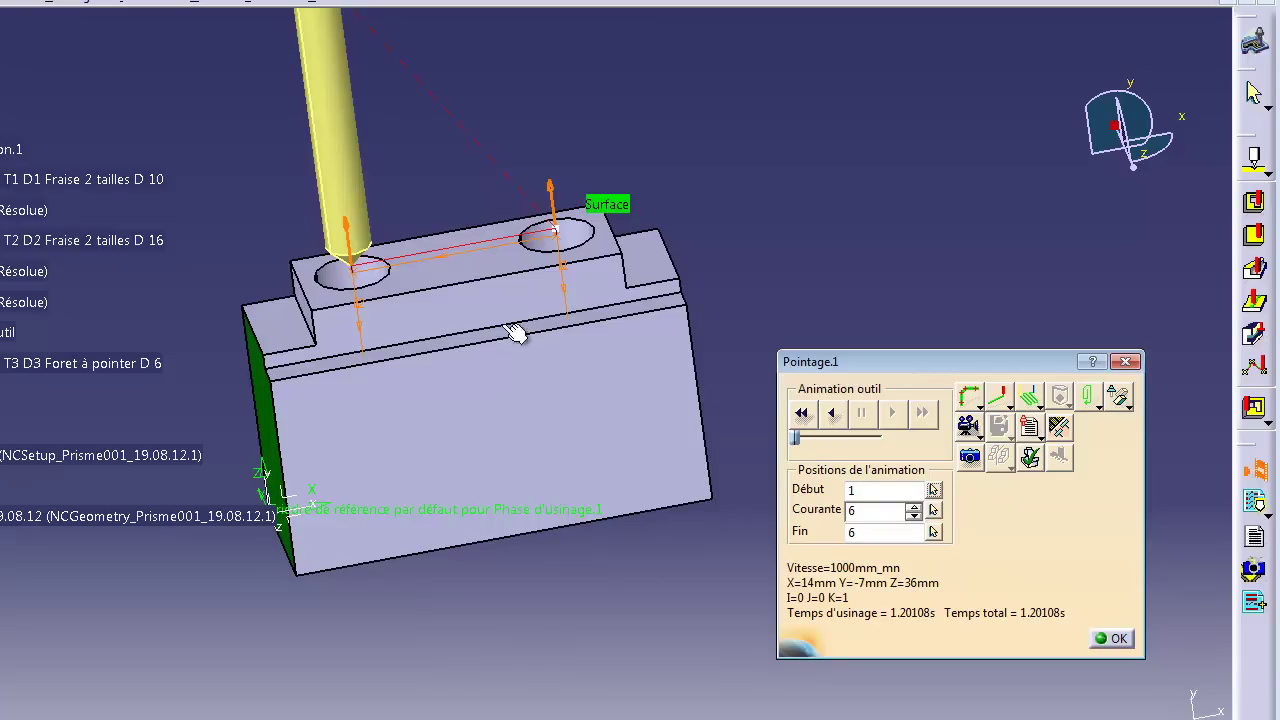
pyautogui.click(803, 418)
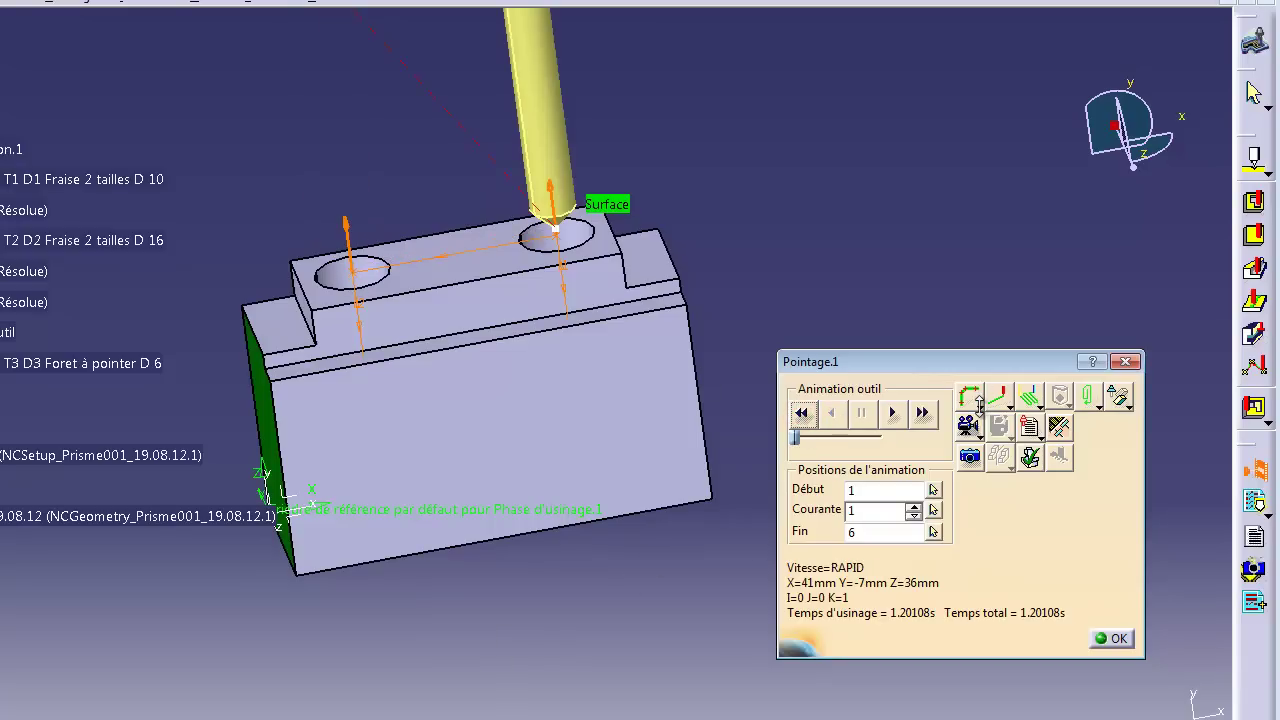
pyautogui.click(895, 420)
pyautogui.moveTo(620, 525); pyautogui.dragTo(800, 152, button='middle')
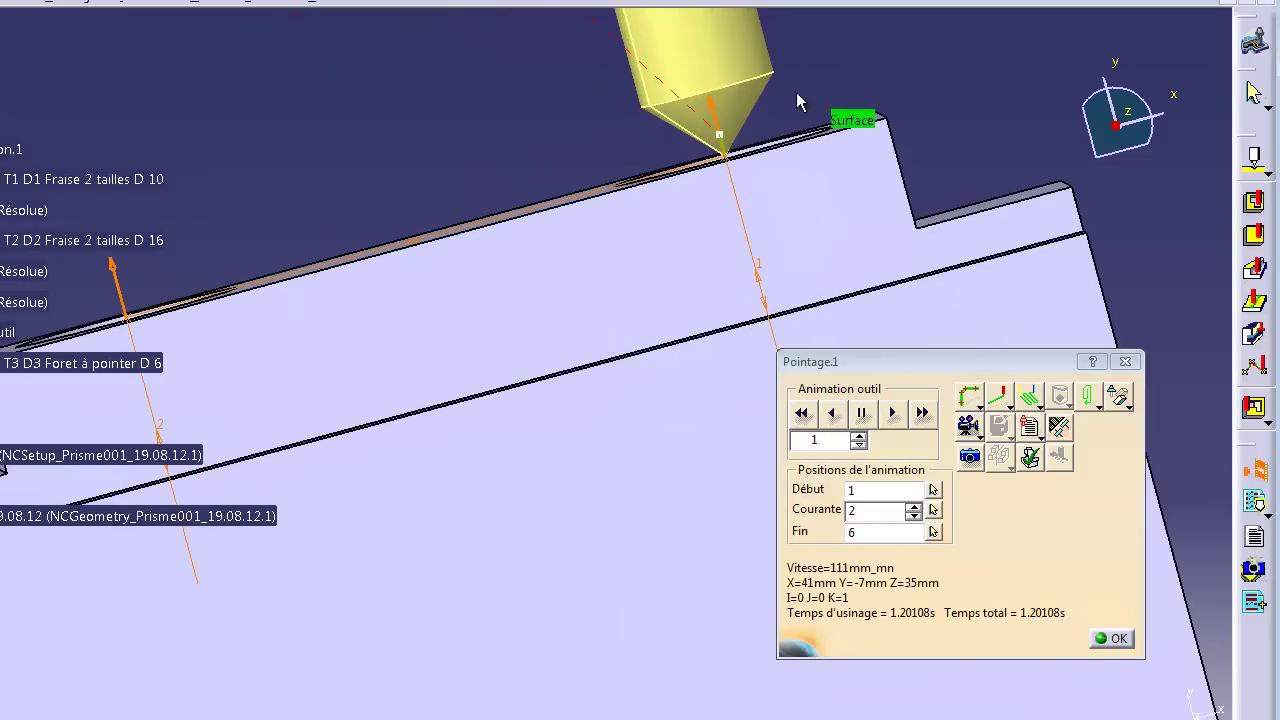
# Step the Pointage.1 replay back to point 1 and forward to point 2, inspect the tip at the first hole, and close the replay
pyautogui.moveTo(608, 133); pyautogui.dragTo(517, 363, button='middle')
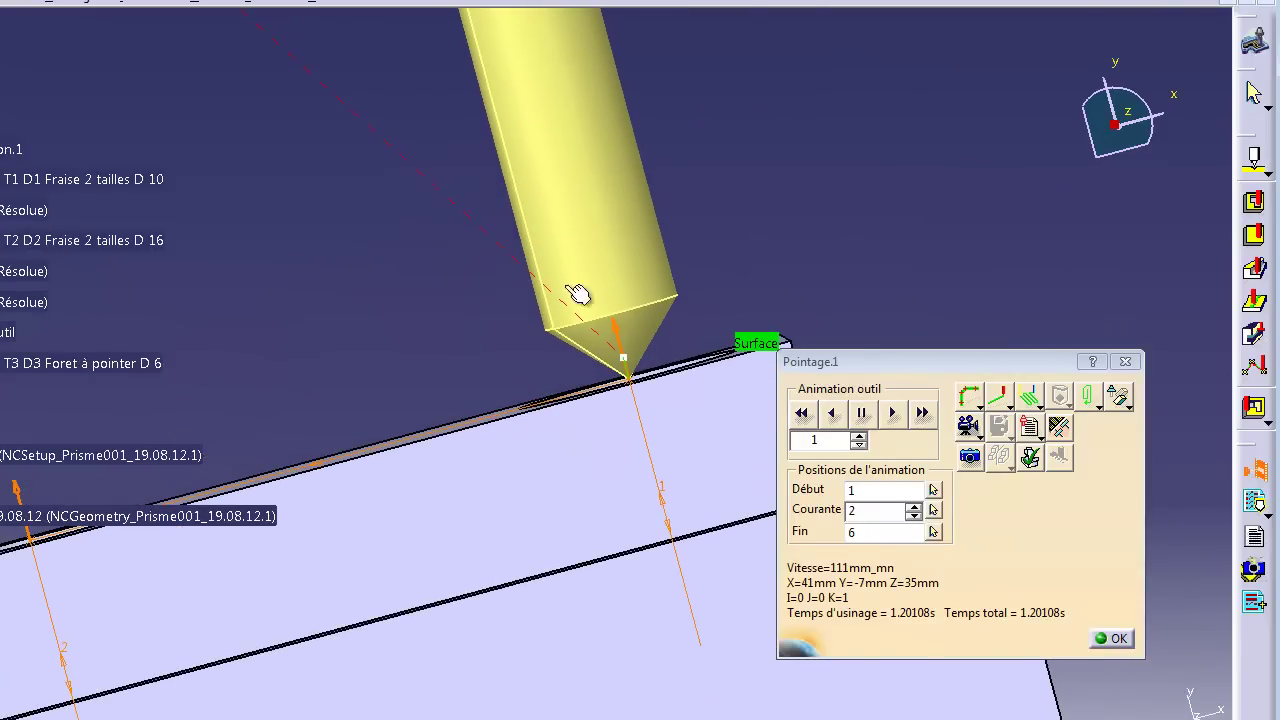
pyautogui.click(832, 415)
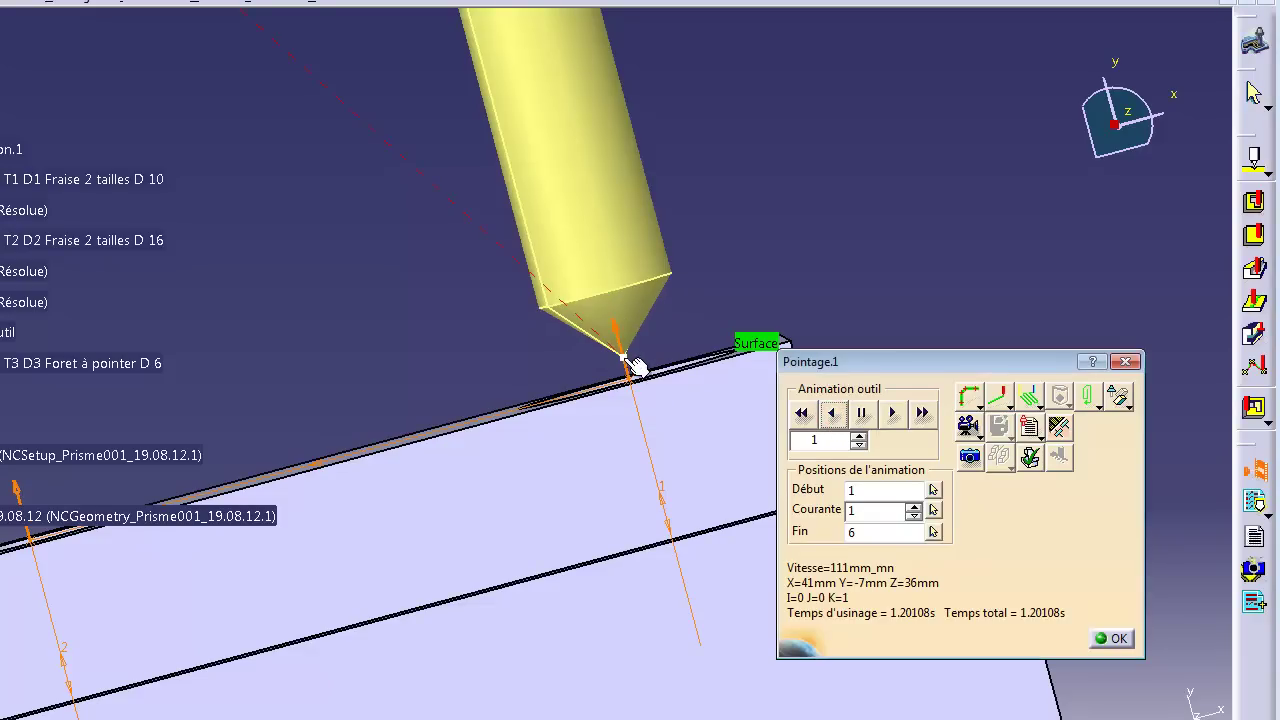
pyautogui.click(893, 414)
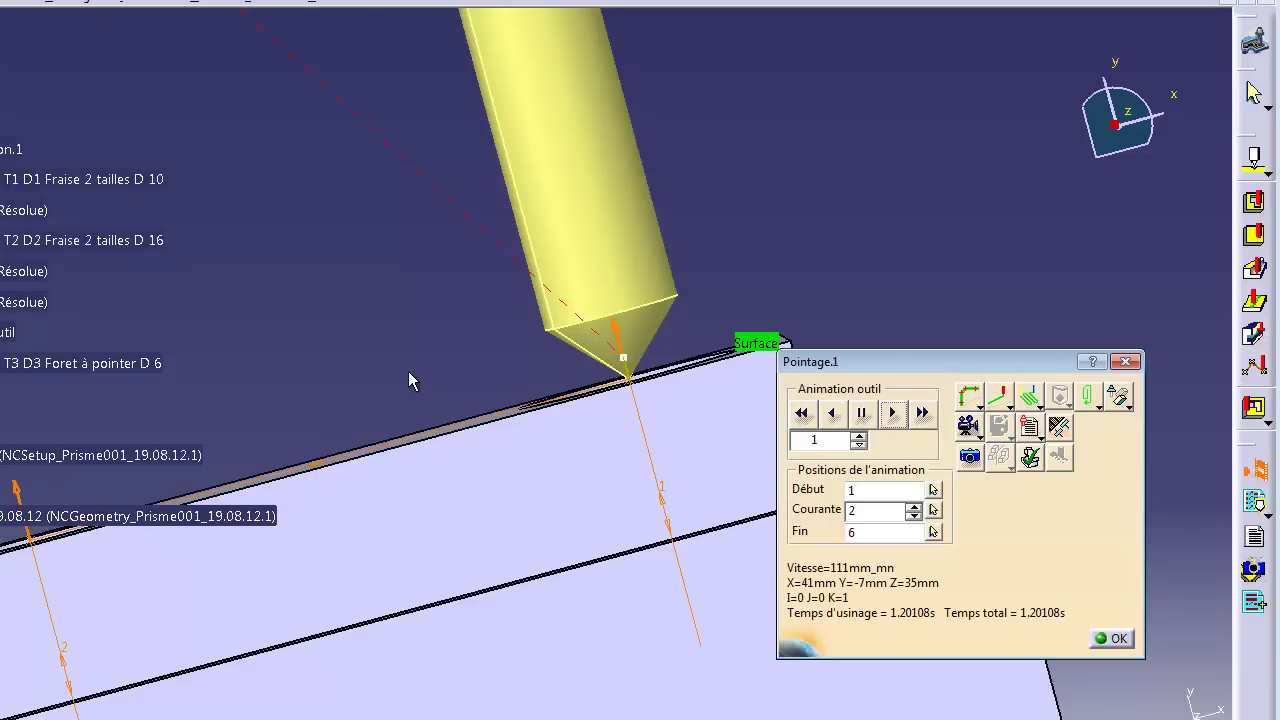
pyautogui.moveTo(408, 375); pyautogui.dragTo(408, 370, button='middle')
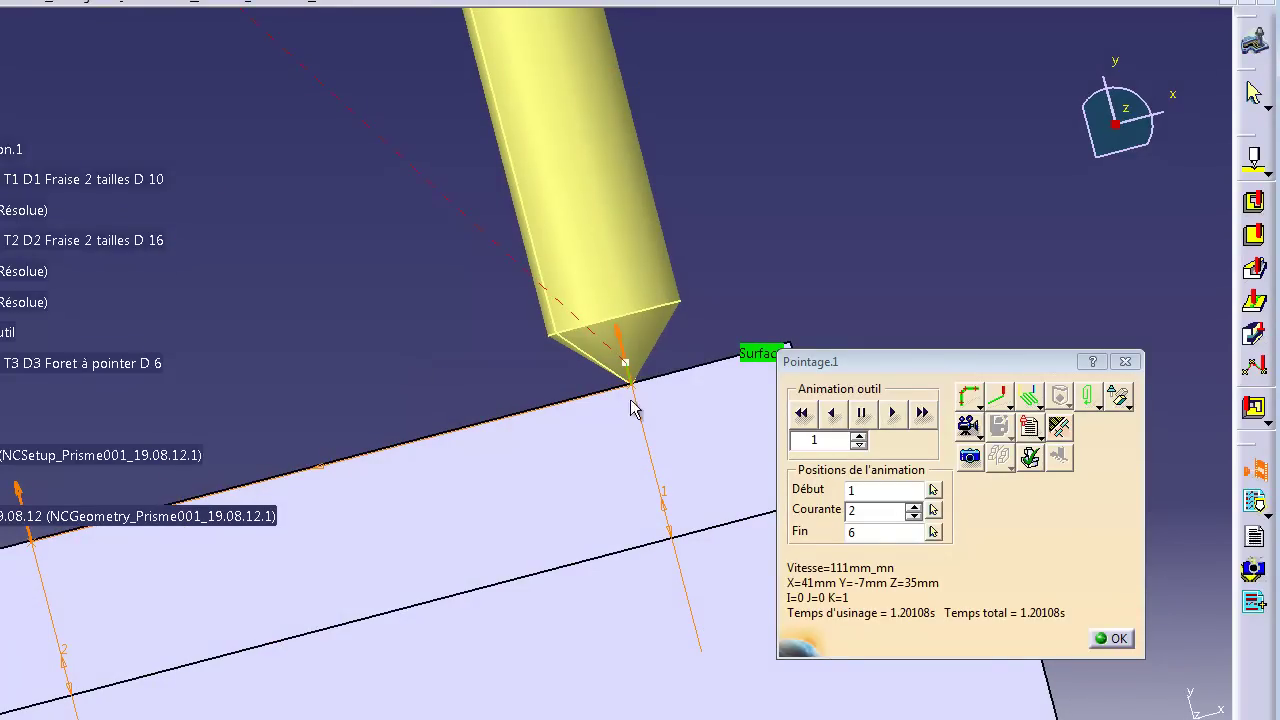
pyautogui.click(1116, 638)
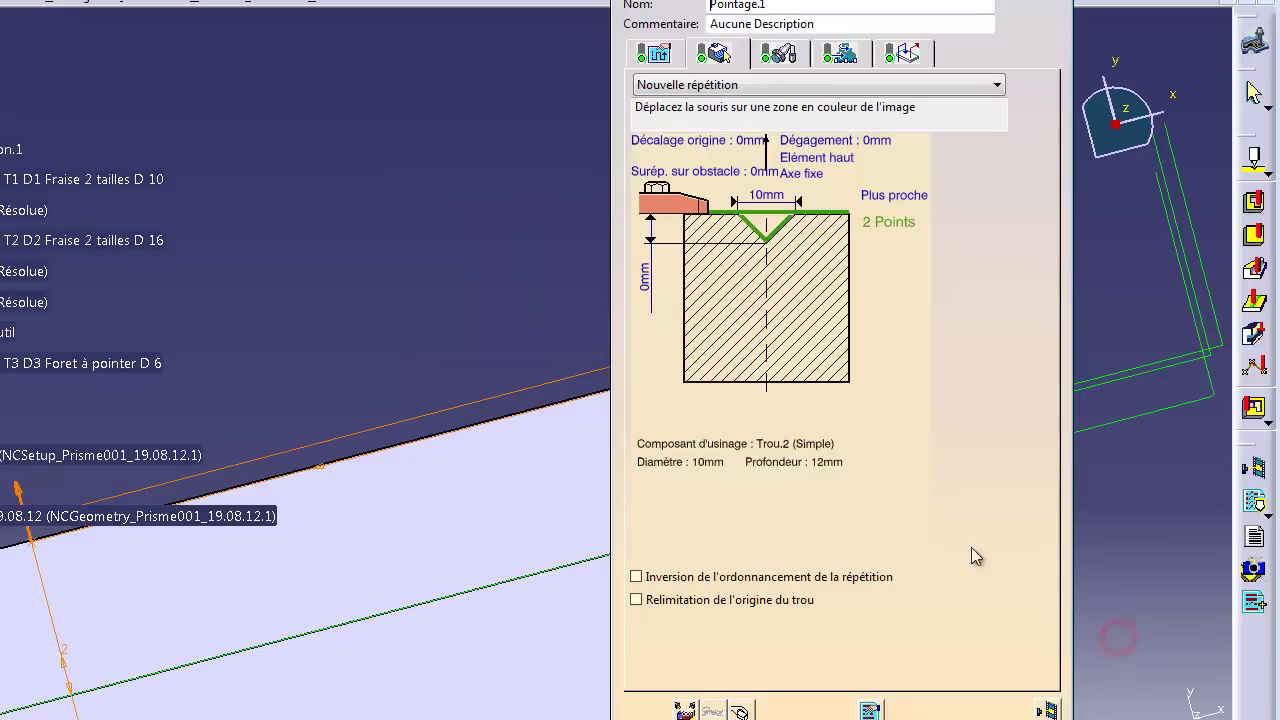
# Set the Pointage.1 spot drilling depth to 2 mm and recompute the tool path
pyautogui.doubleClick(648, 298)
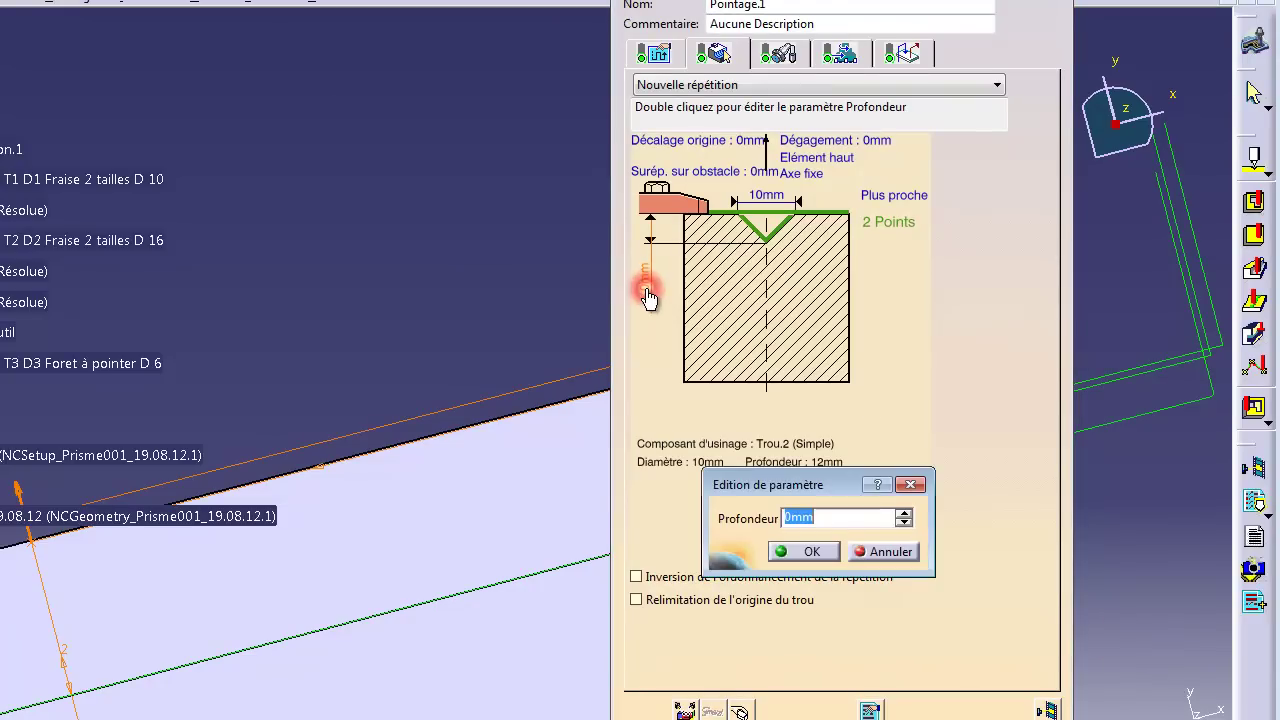
pyautogui.write('2')
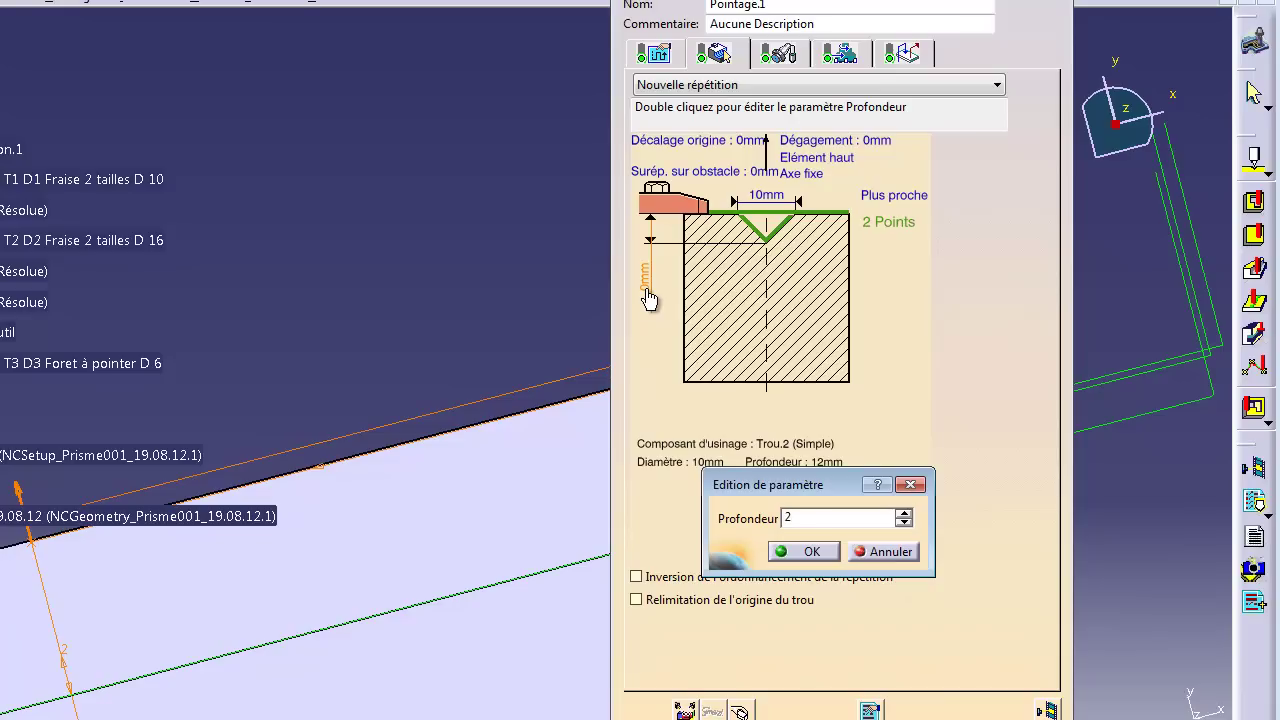
pyautogui.press('Return')
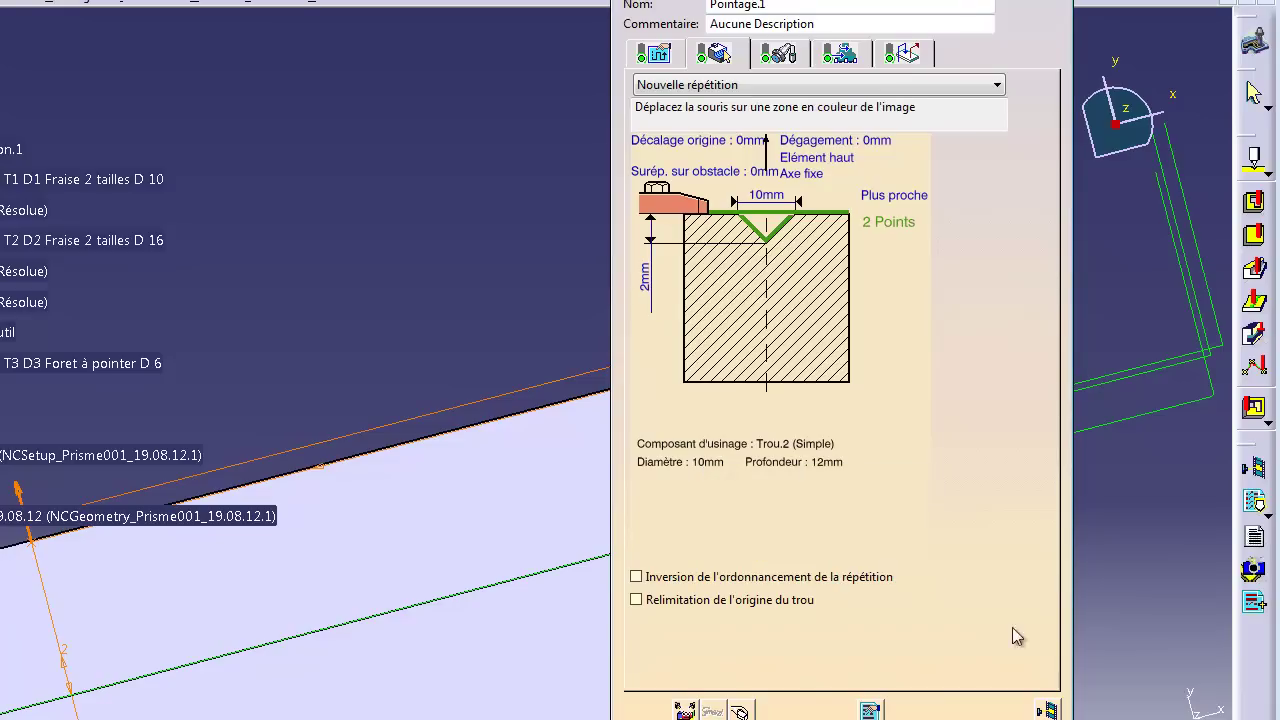
pyautogui.click(1045, 708)
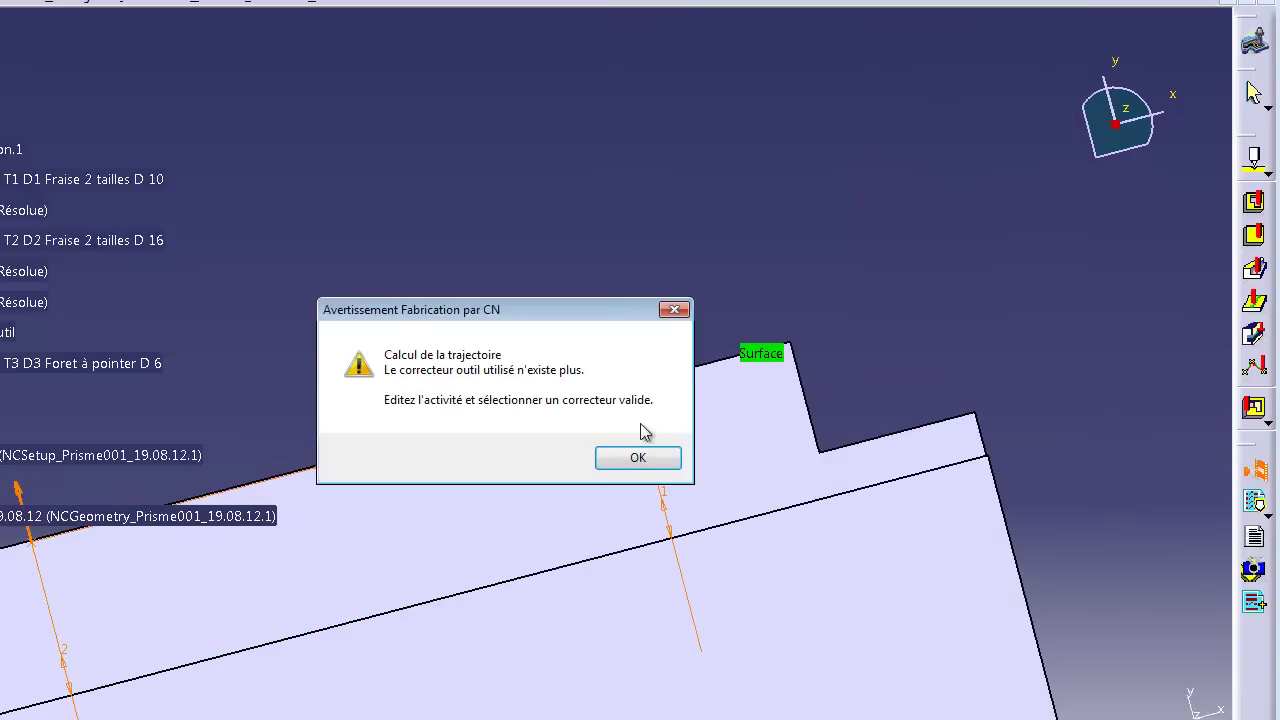
pyautogui.click(634, 460)
# Replay the recomputed Pointage.1 tool path from point 1 to point 6, checking the tip's penetration at the first hole, and close the replay
pyautogui.click(801, 412)
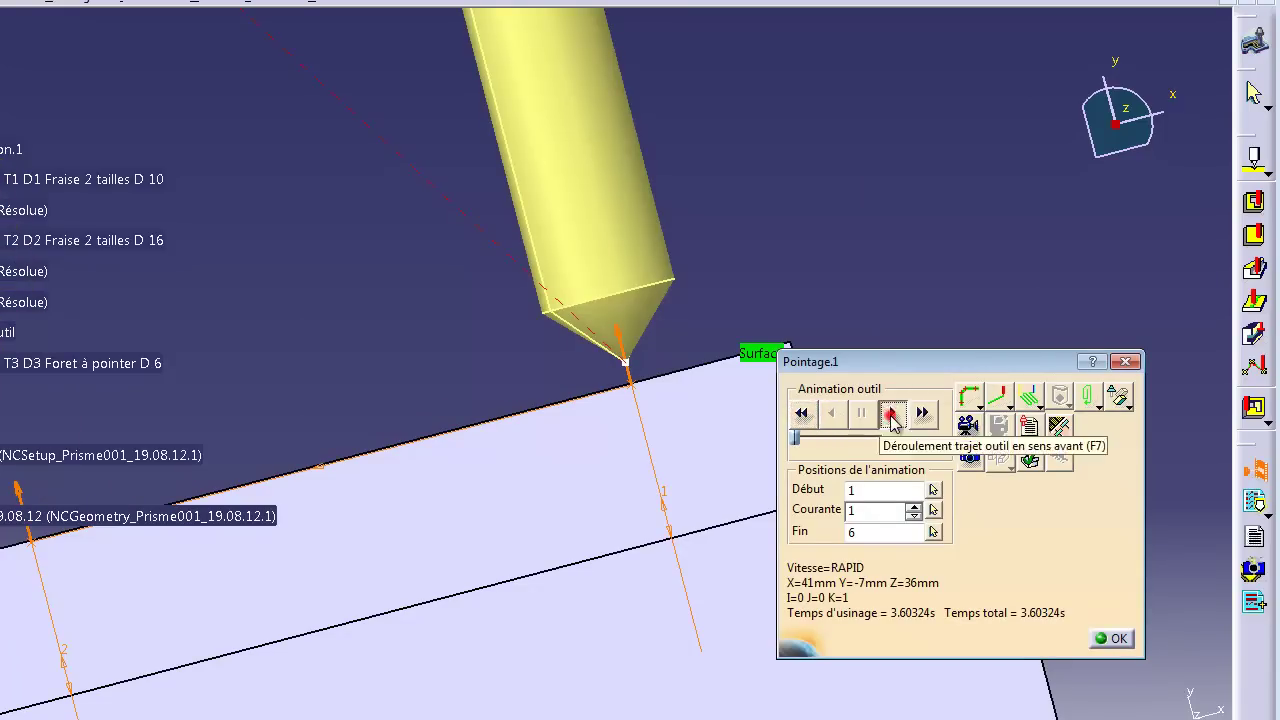
pyautogui.click(892, 414)
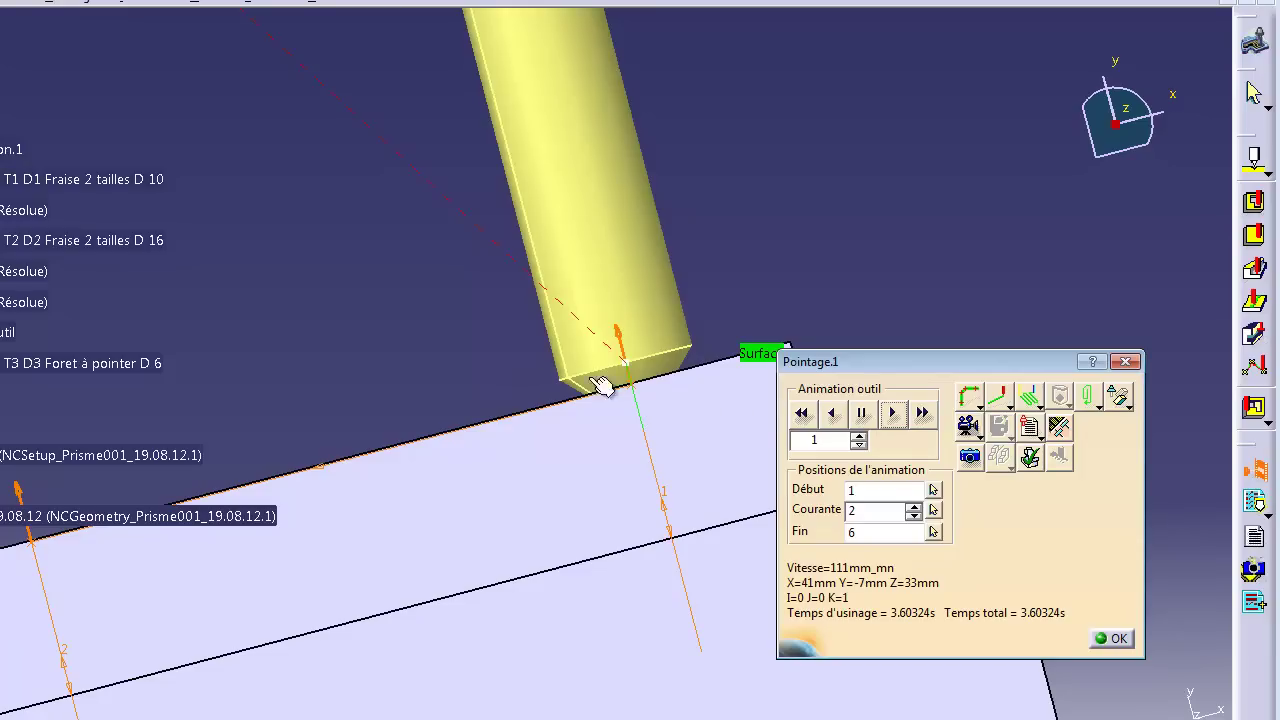
pyautogui.click(893, 414)
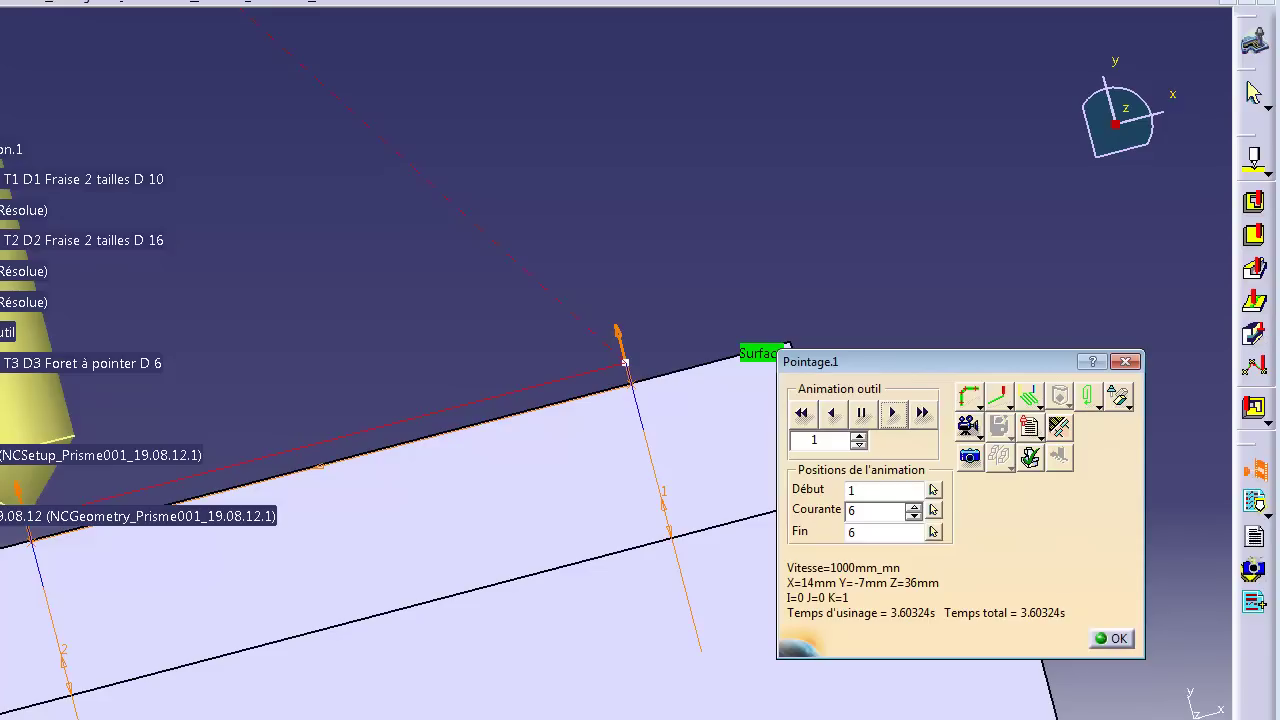
pyautogui.click(1117, 640)
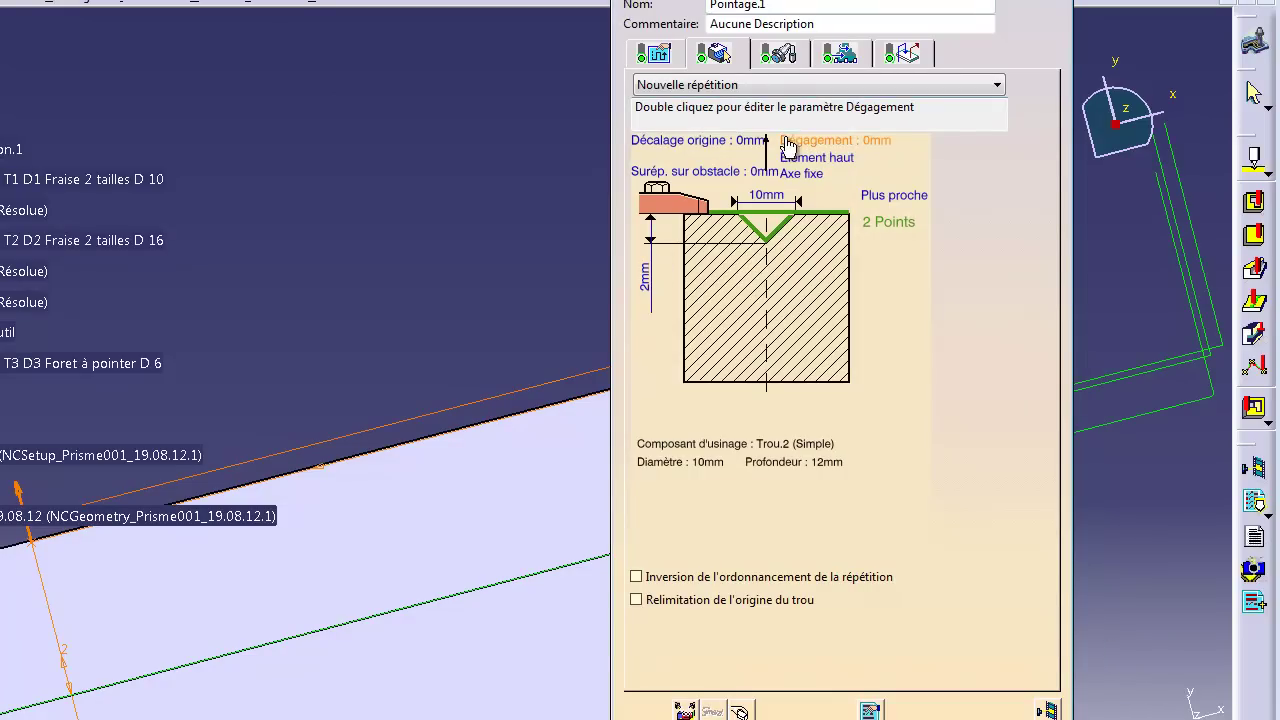
# Review the first compensation chosen for Pointage.1 and the compensation settings of the T3 D3 Foret à pointer D 6 tool
pyautogui.click(775, 55)
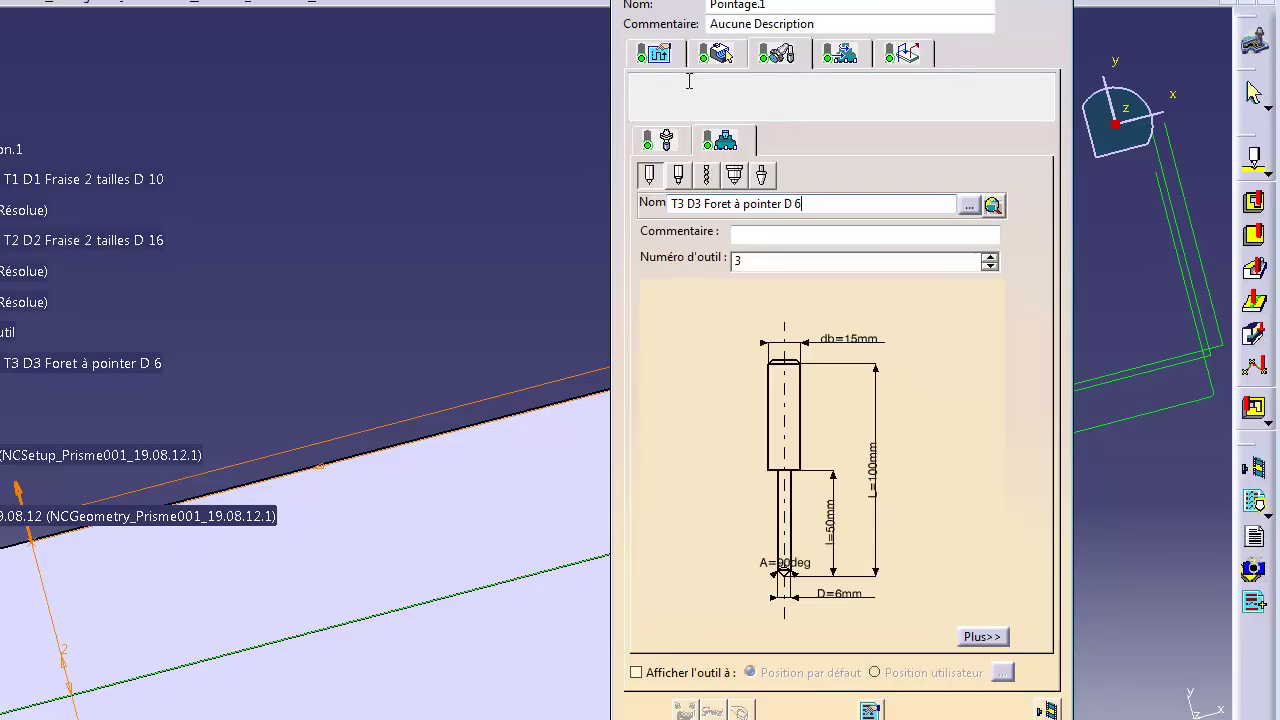
pyautogui.click(654, 55)
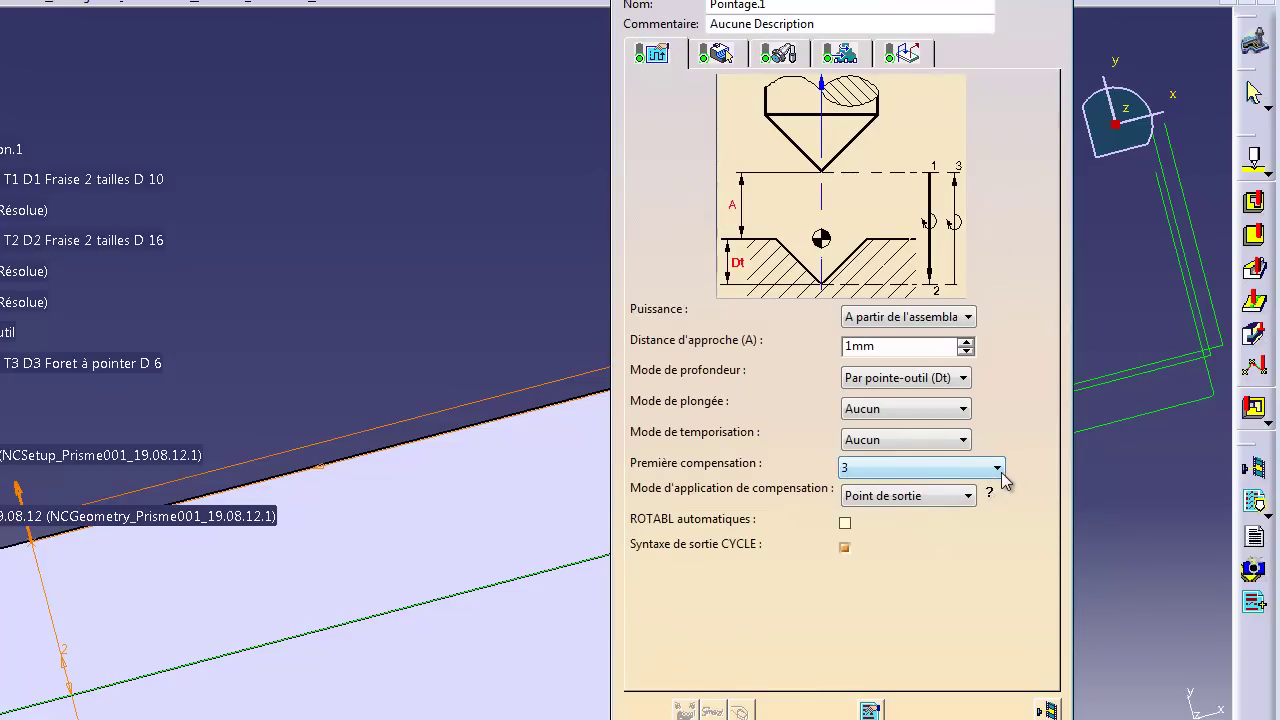
pyautogui.click(778, 54)
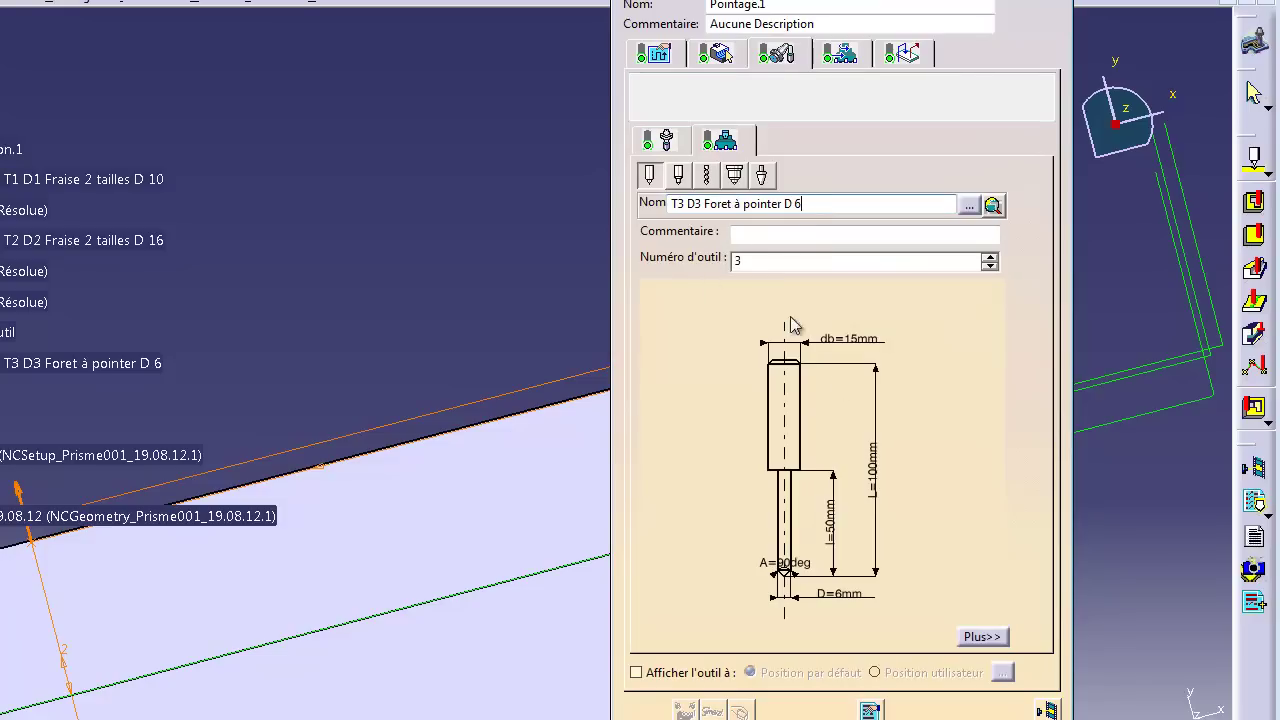
pyautogui.click(978, 636)
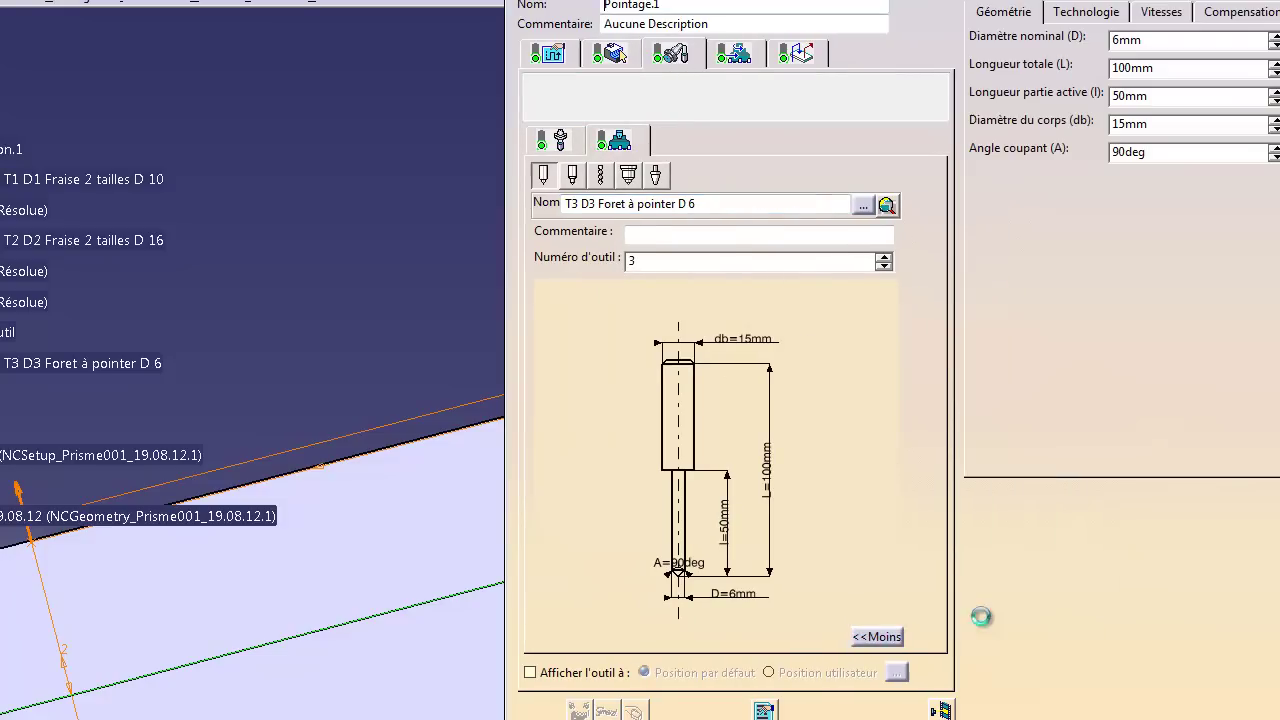
pyautogui.click(1234, 14)
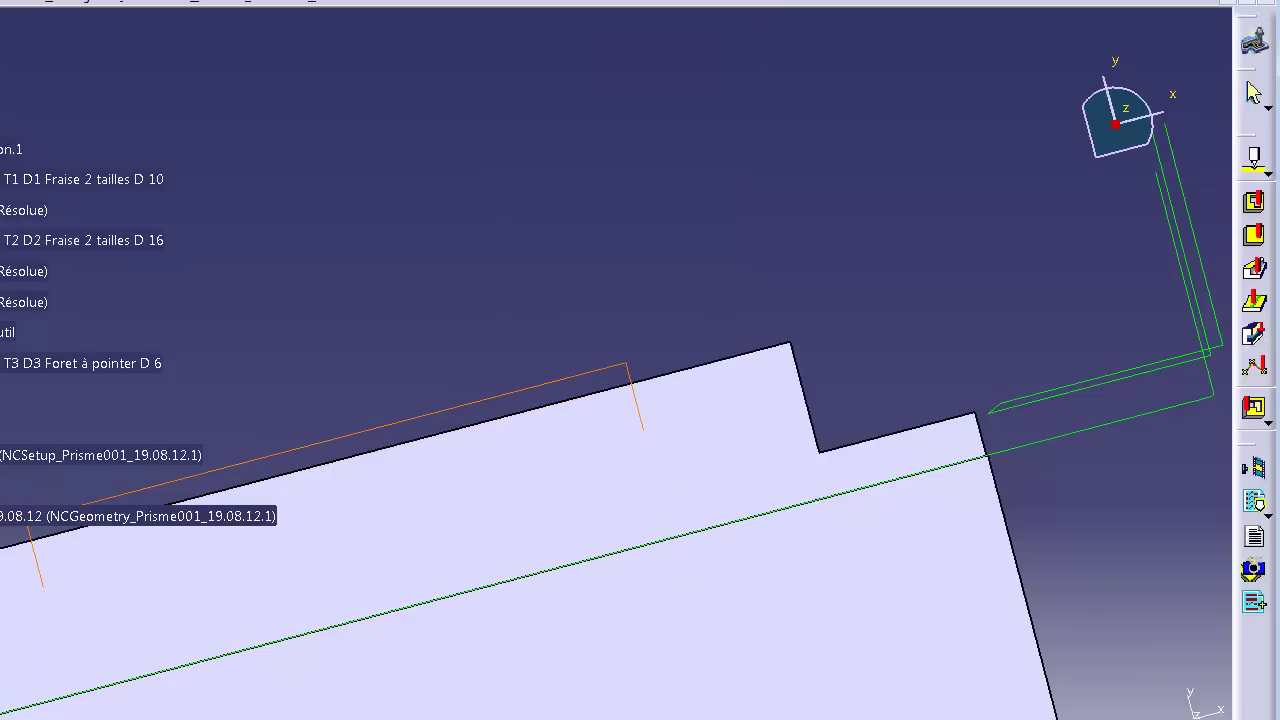
# Turn off Pointage.1's automatic spindle speed calculation, evaluate 1000*20/3.14/6 as the machining speed, and round it to 1061 turn_mn
pyautogui.click(90, 363)
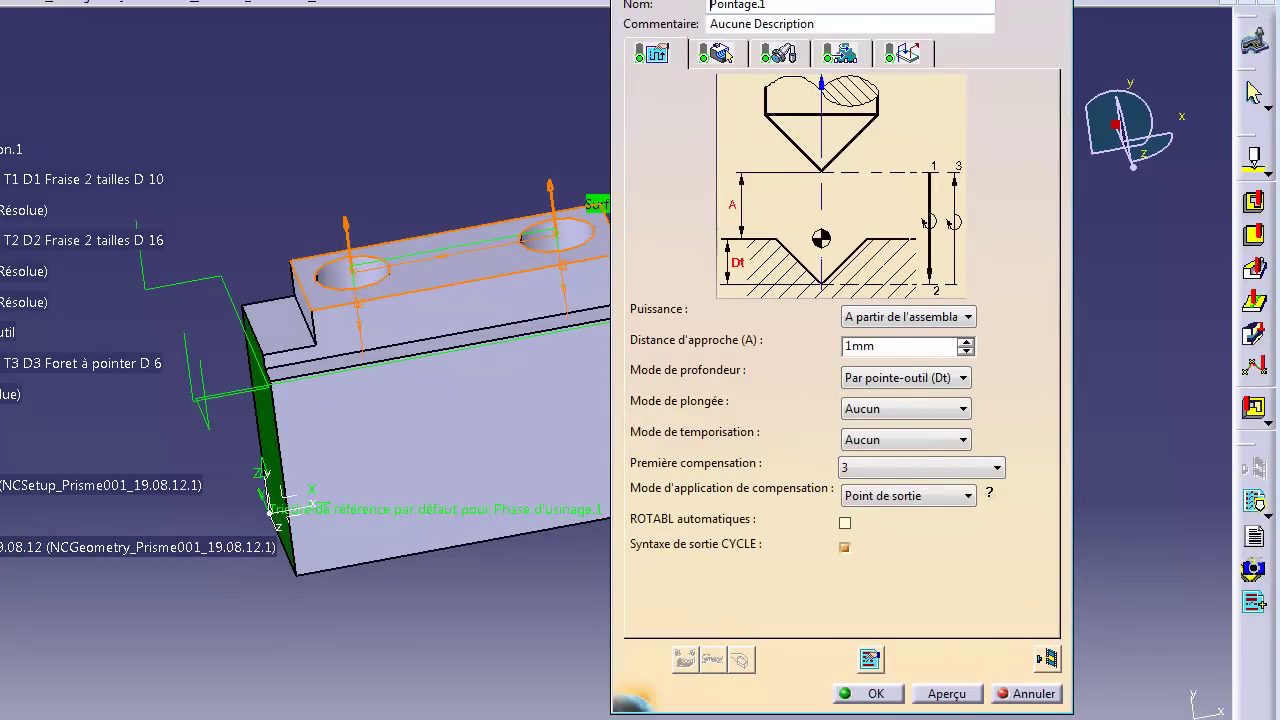
pyautogui.click(836, 53)
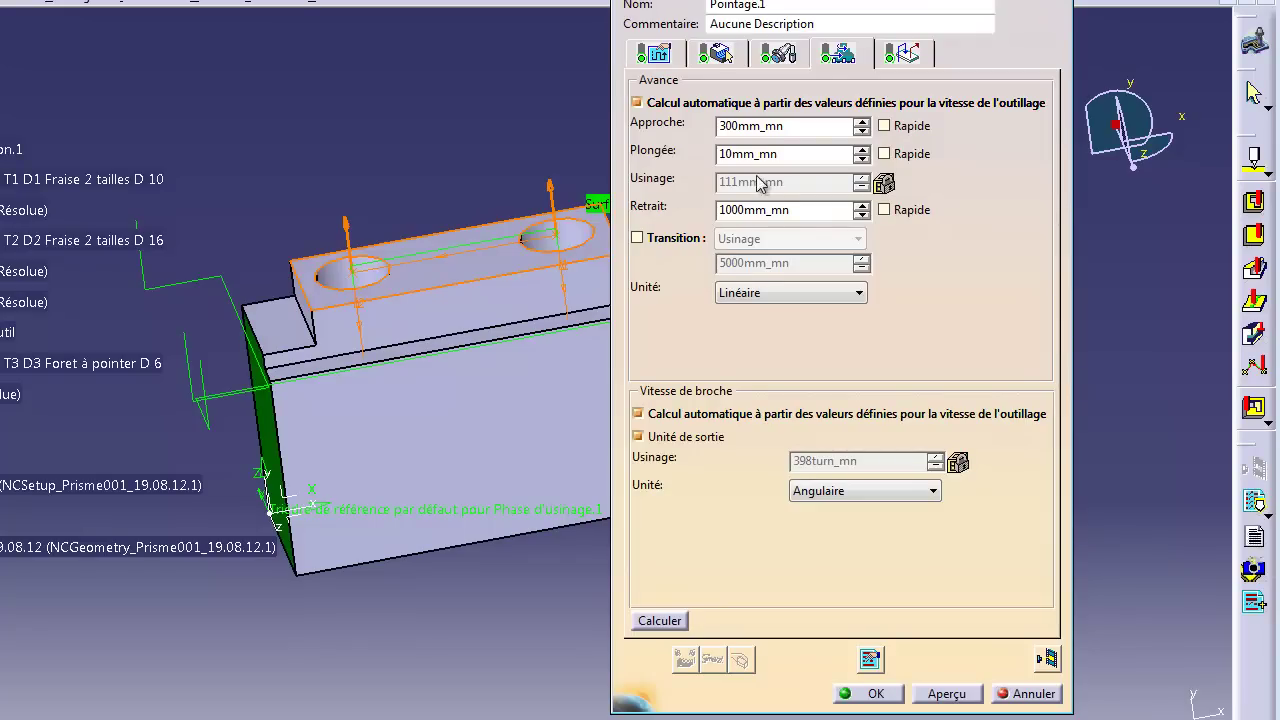
pyautogui.click(638, 413)
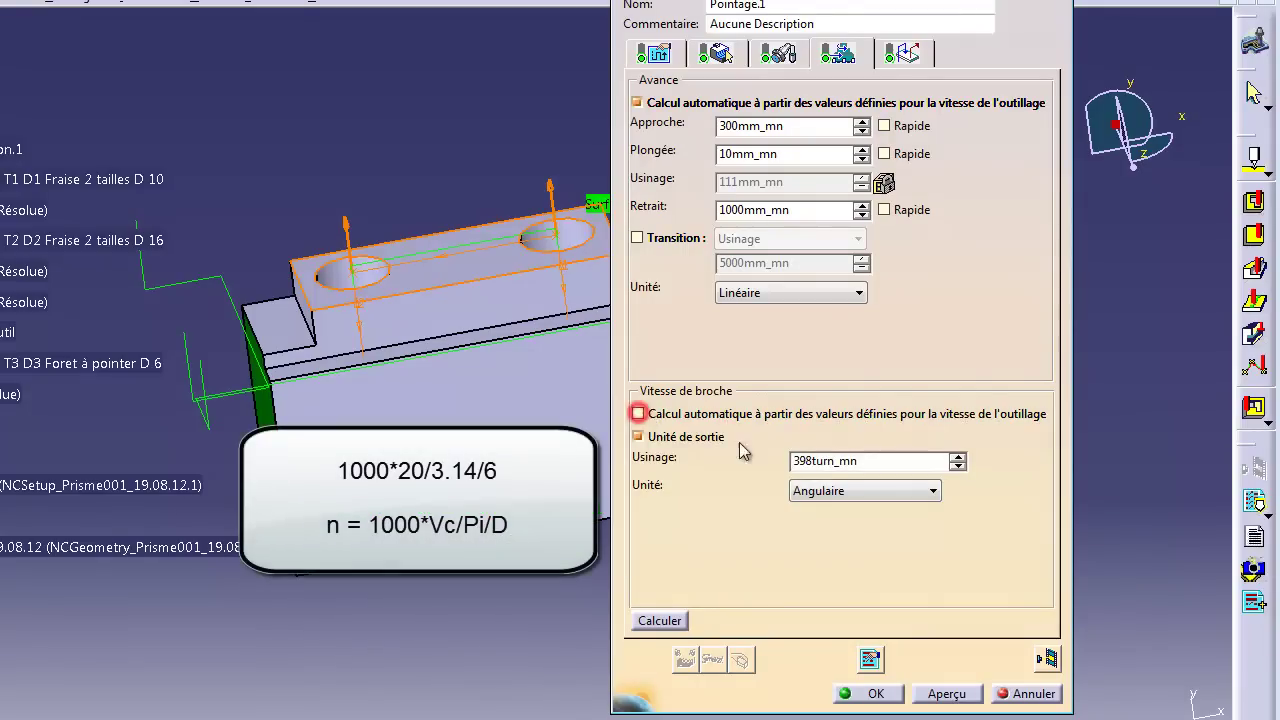
pyautogui.doubleClick(869, 463)
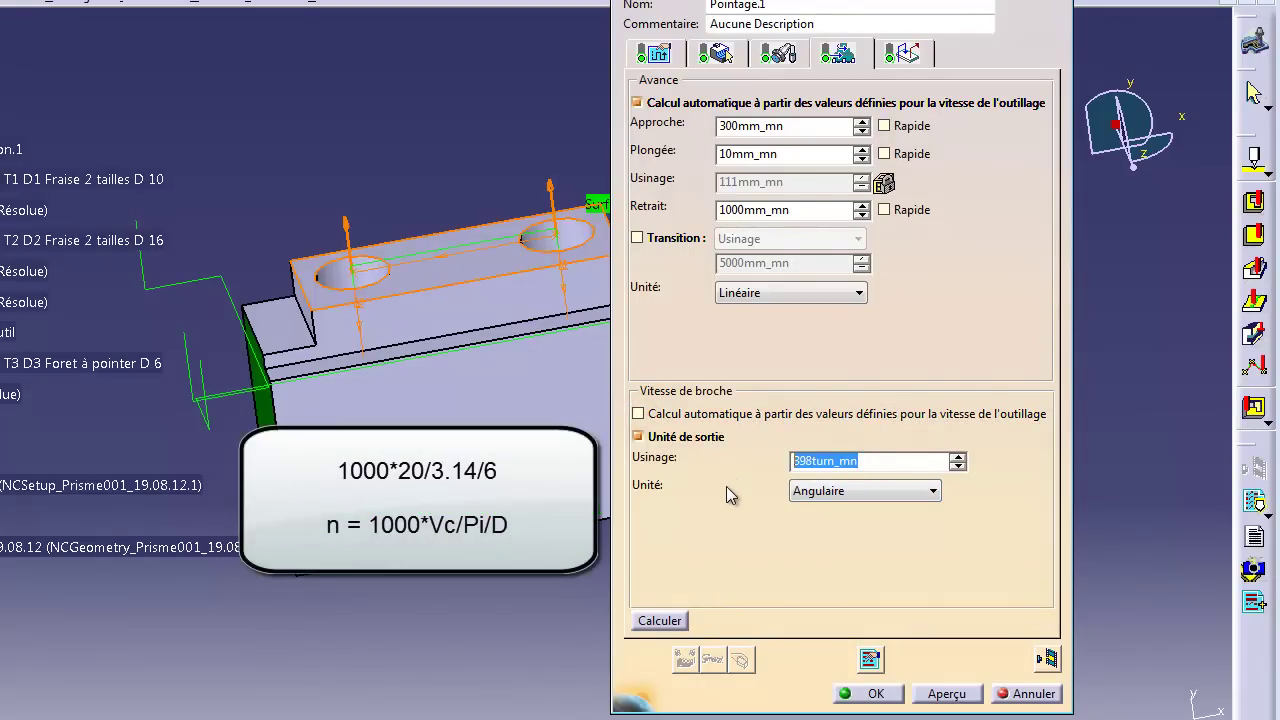
pyautogui.write('1000*')
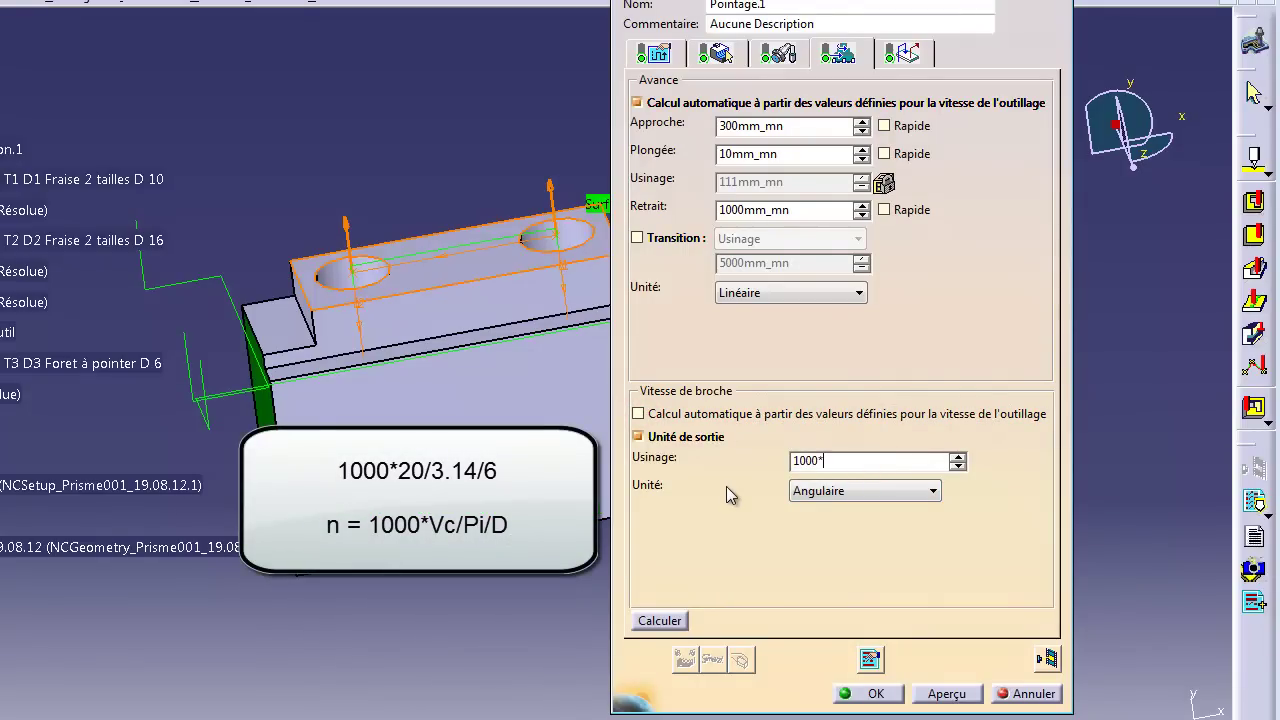
pyautogui.write('20/3.14/6')
pyautogui.press('Return')
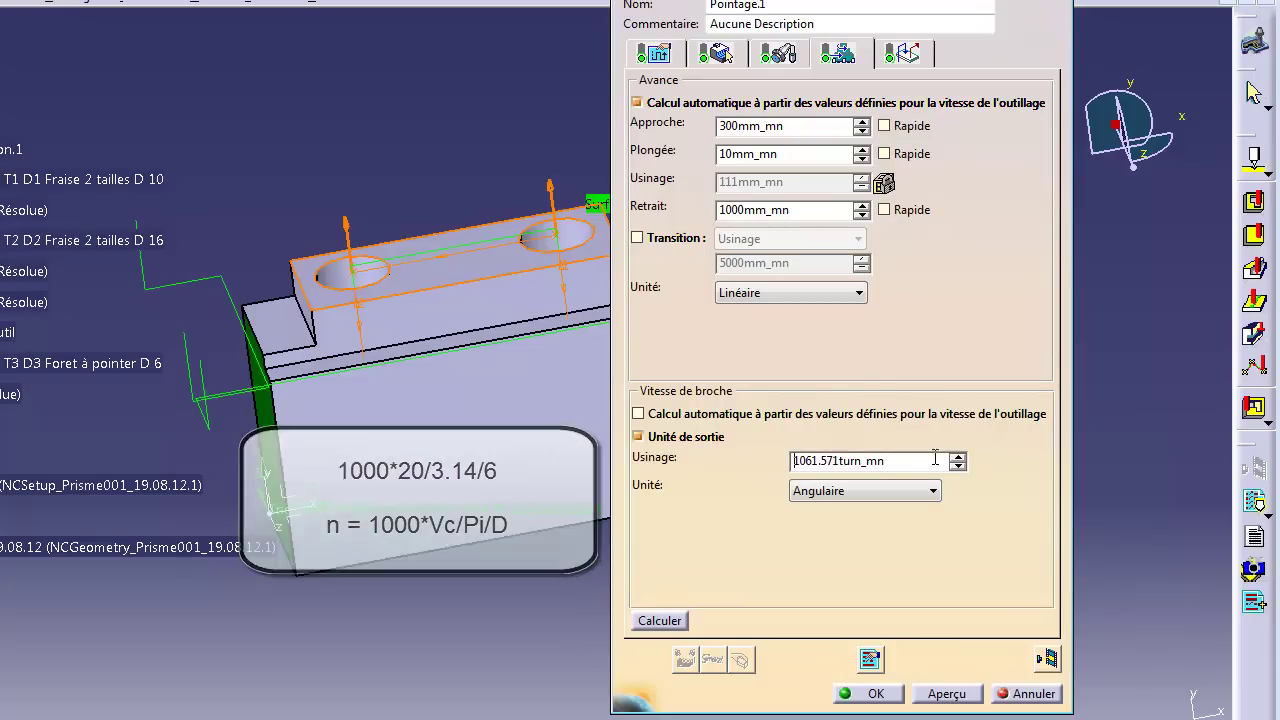
pyautogui.click(914, 463)
pyautogui.moveTo(912, 463); pyautogui.dragTo(766, 468)
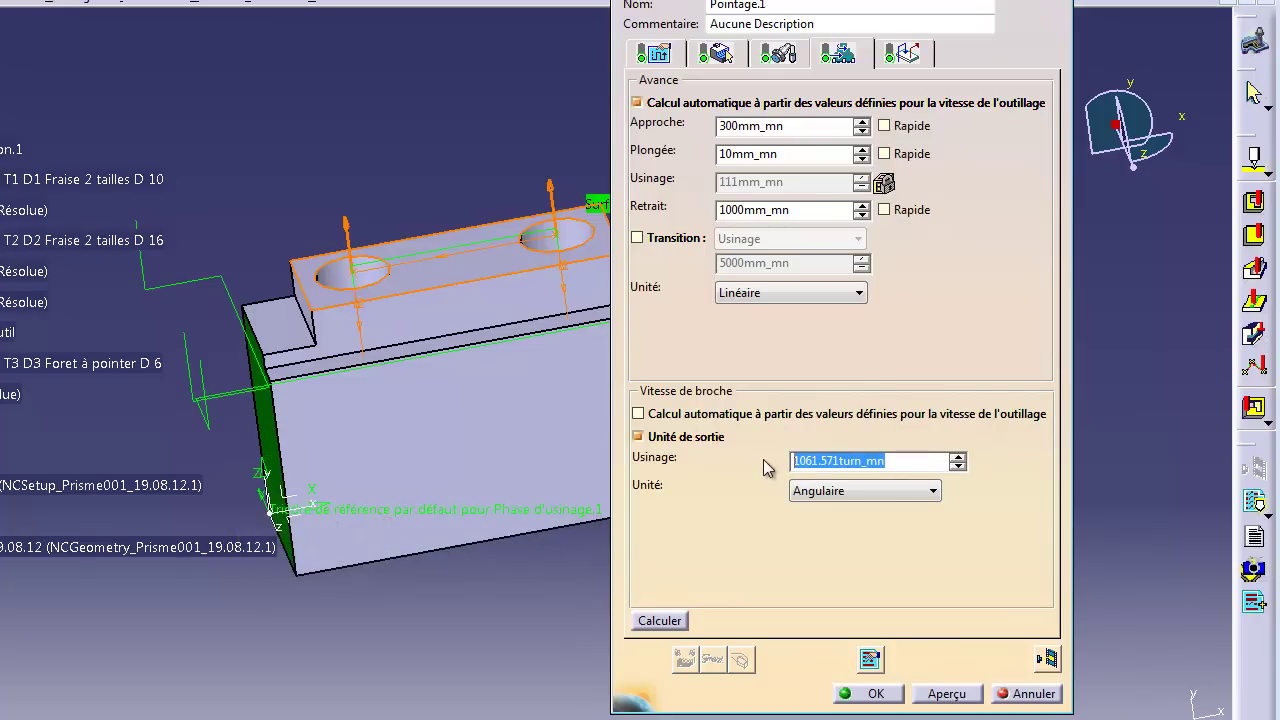
pyautogui.write('1061')
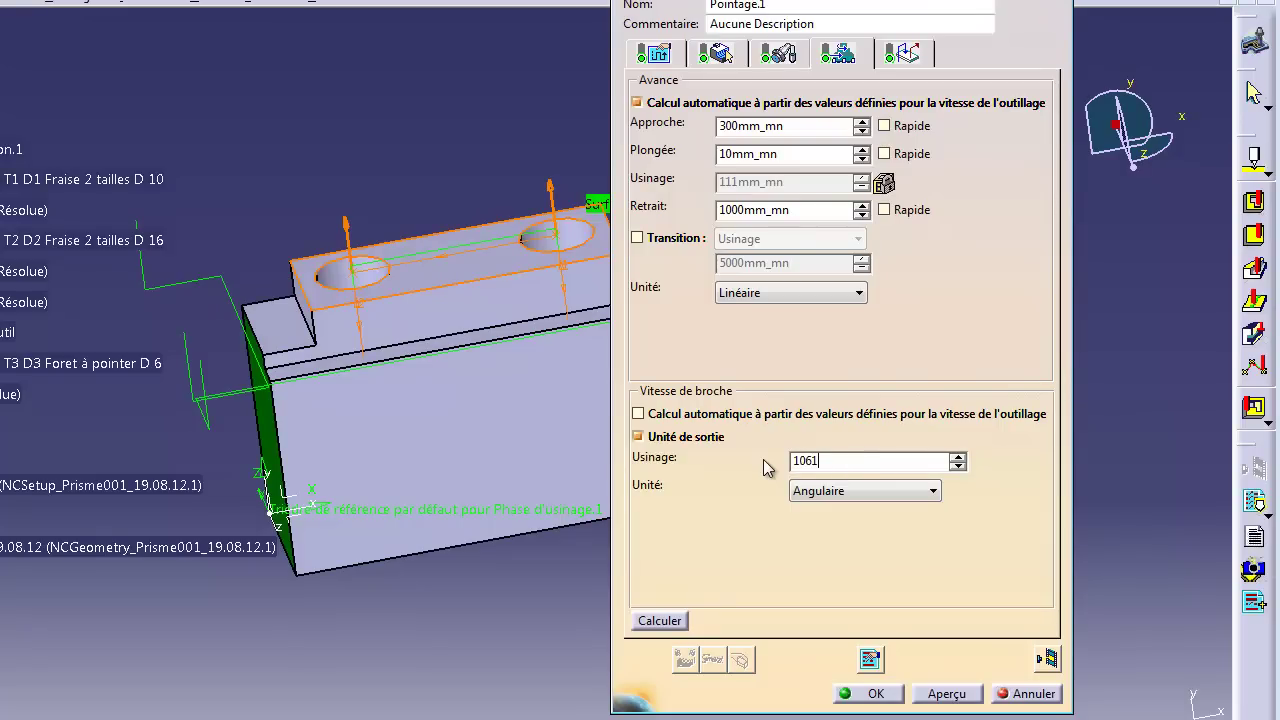
pyautogui.press('Return')
# Turn off Pointage.1's automatic feed calculation, evaluate 0.07*2*1061 as the machining feed, and set that feed to 146 mm_mn
pyautogui.click(636, 103)
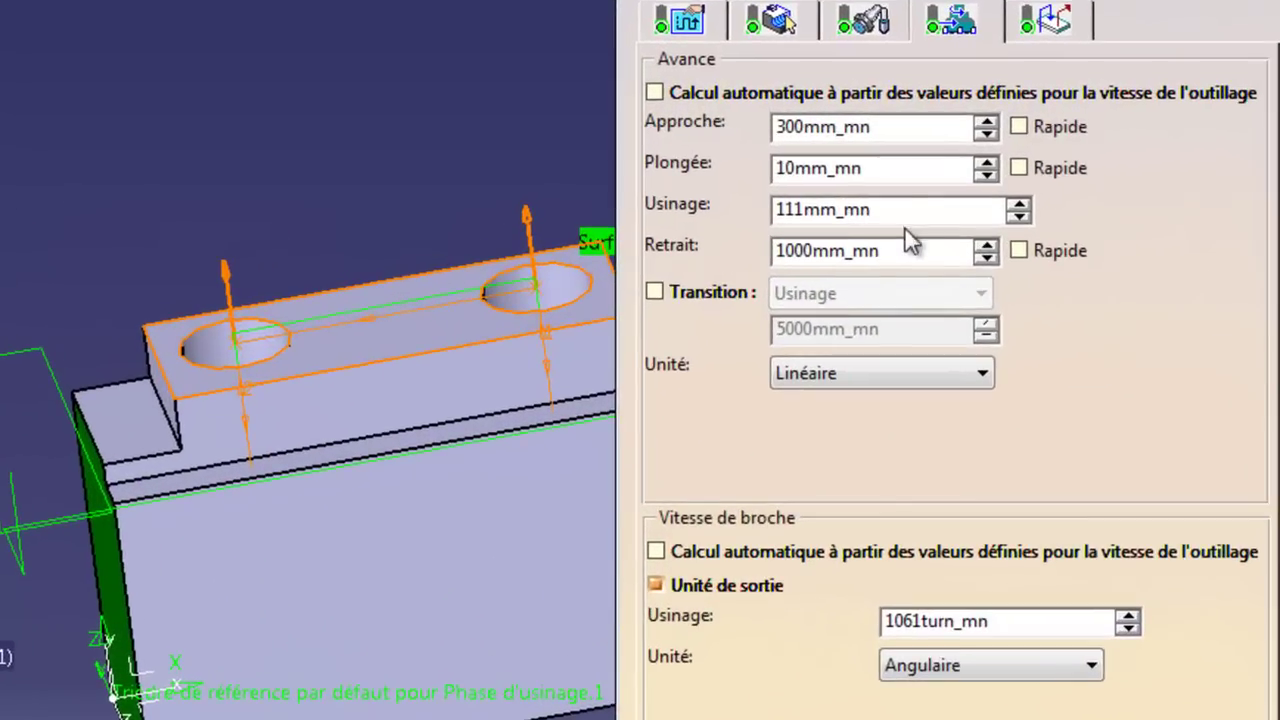
pyautogui.doubleClick(905, 209)
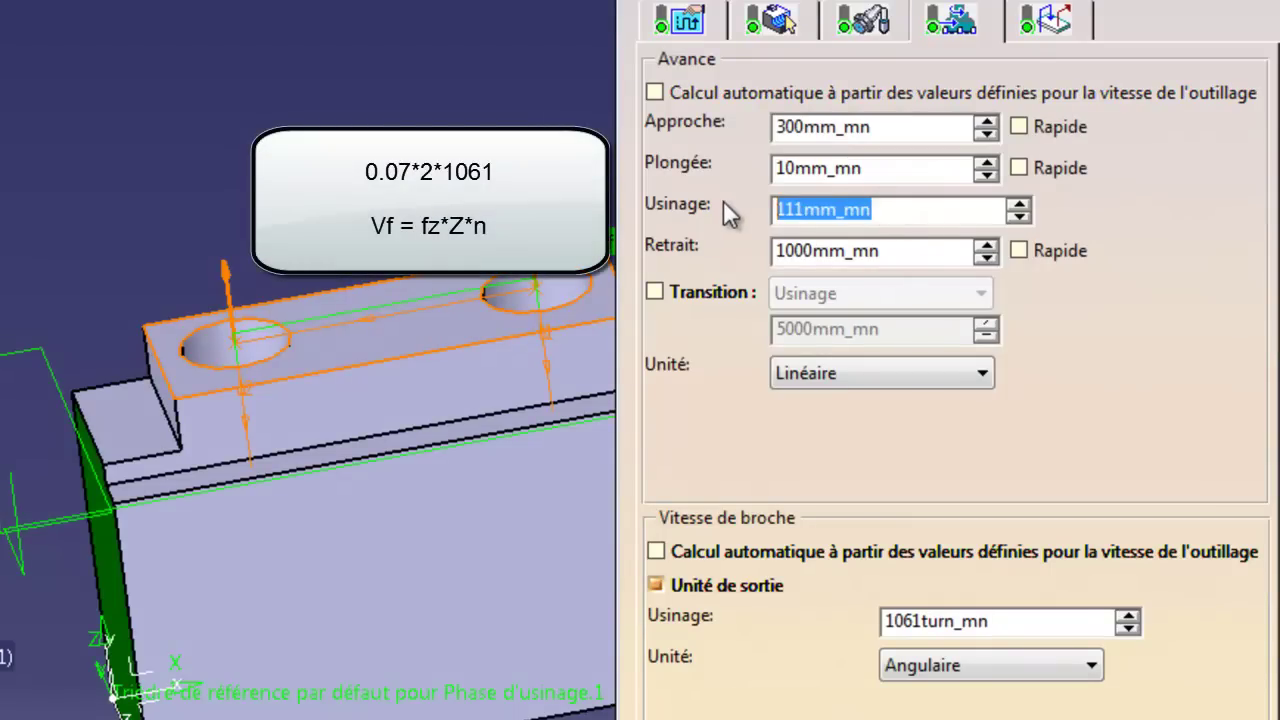
pyautogui.write('0.07')
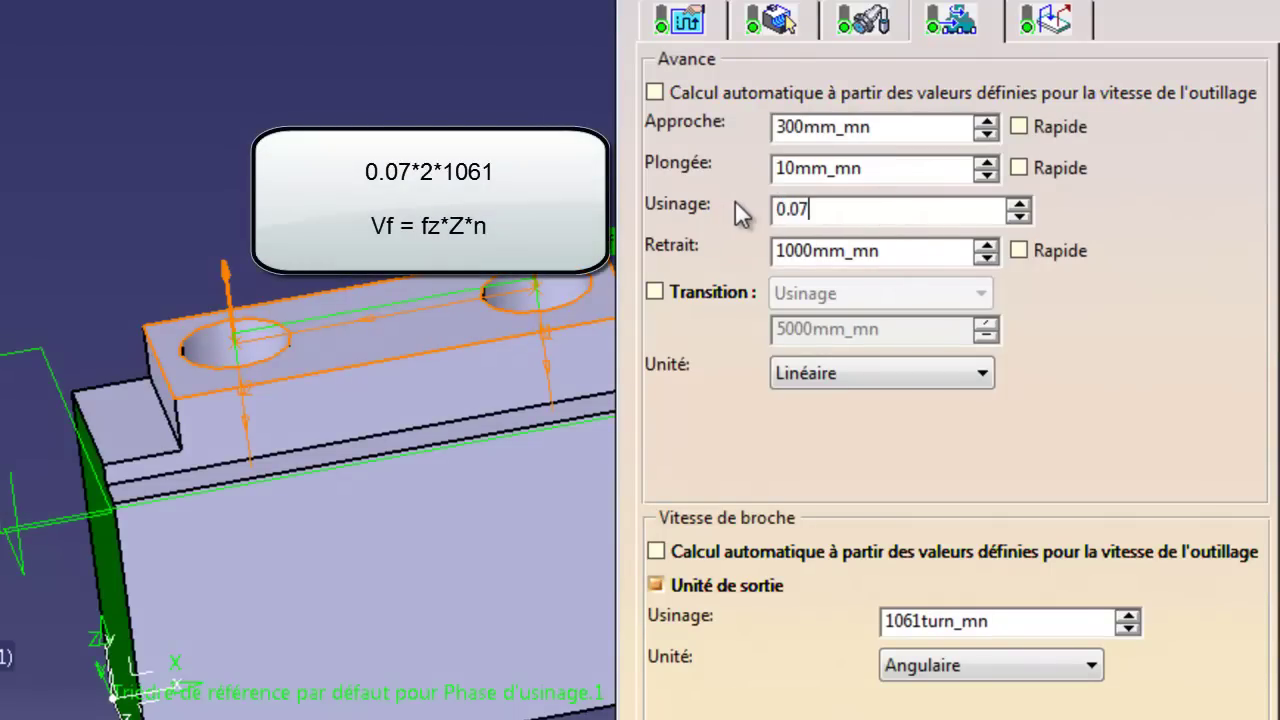
pyautogui.write('*2*1061')
pyautogui.press('Return')
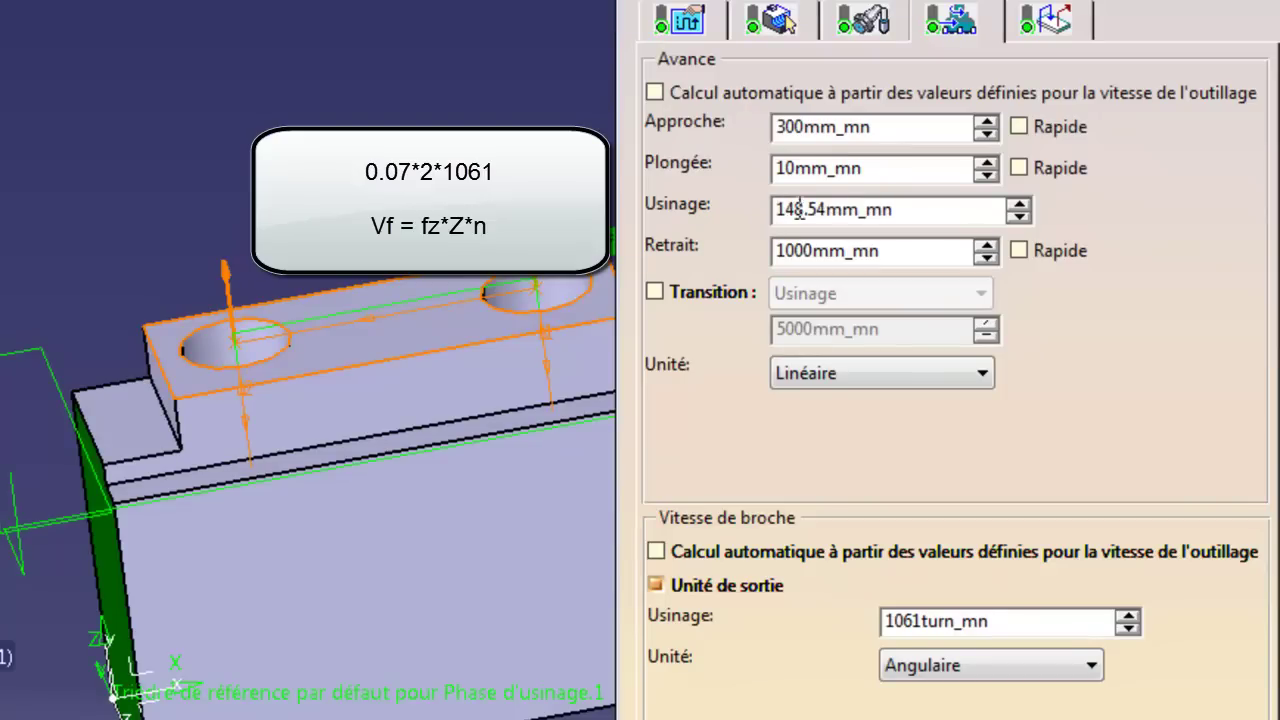
pyautogui.moveTo(888, 209); pyautogui.dragTo(715, 224)
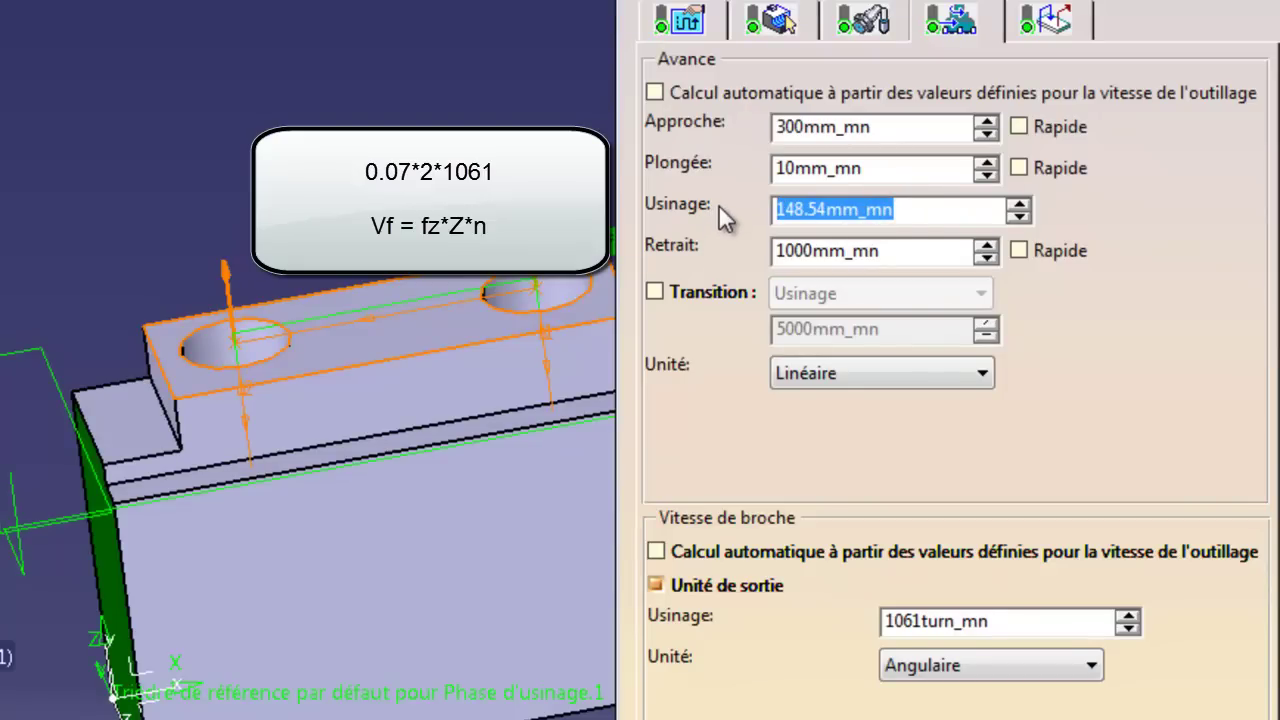
pyautogui.write('146')
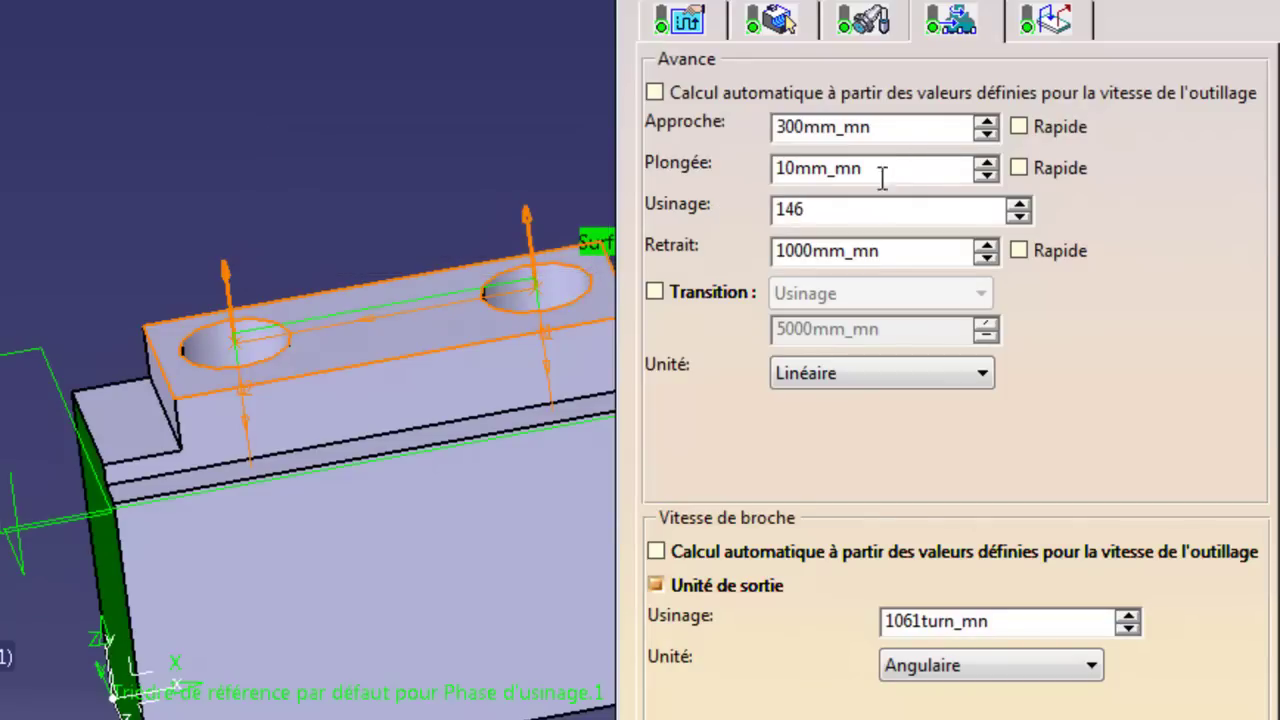
# Set the approach and plunge feeds of Pointage.1 to 149 mm_mn each
pyautogui.doubleClick(886, 131)
pyautogui.write('149')
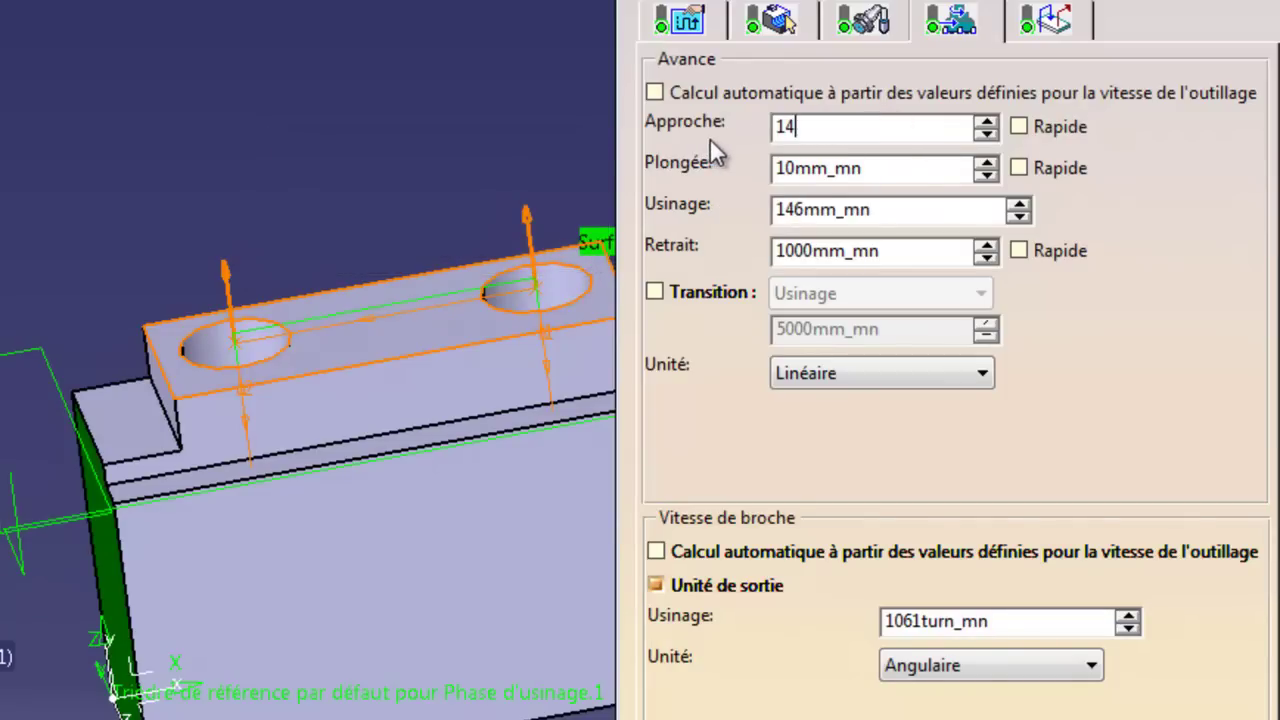
pyautogui.doubleClick(888, 168)
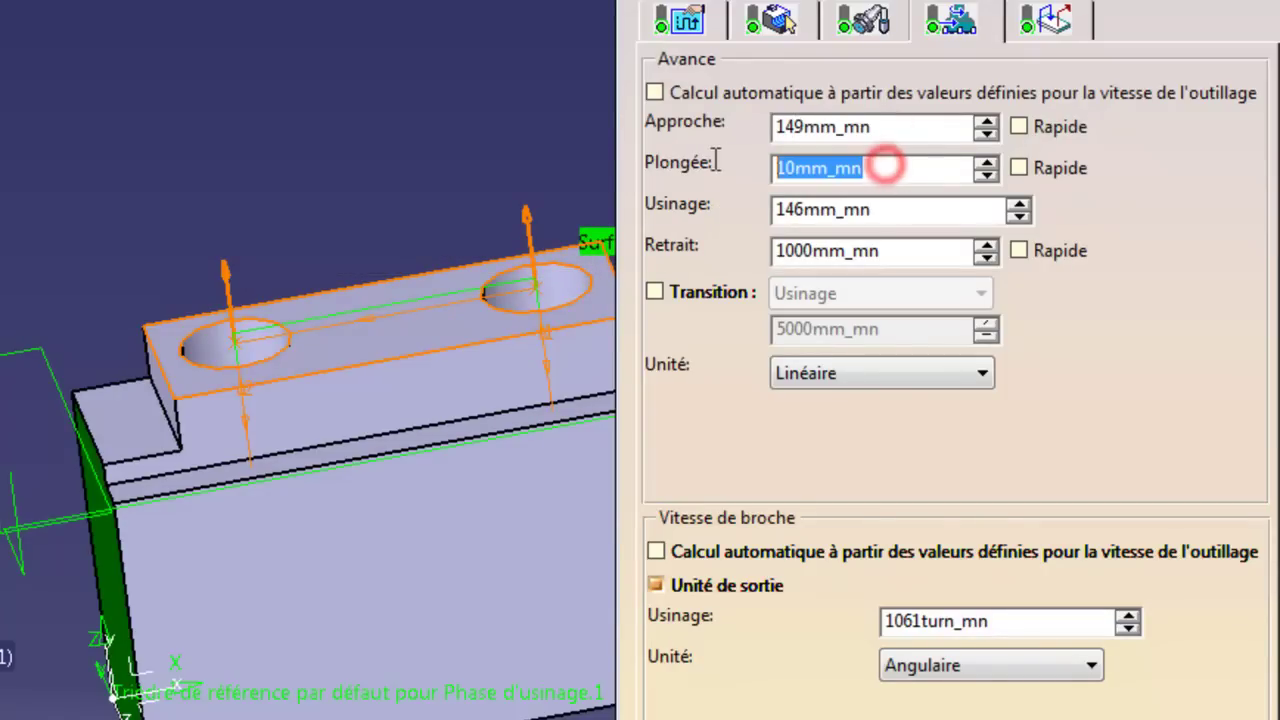
pyautogui.write('149')
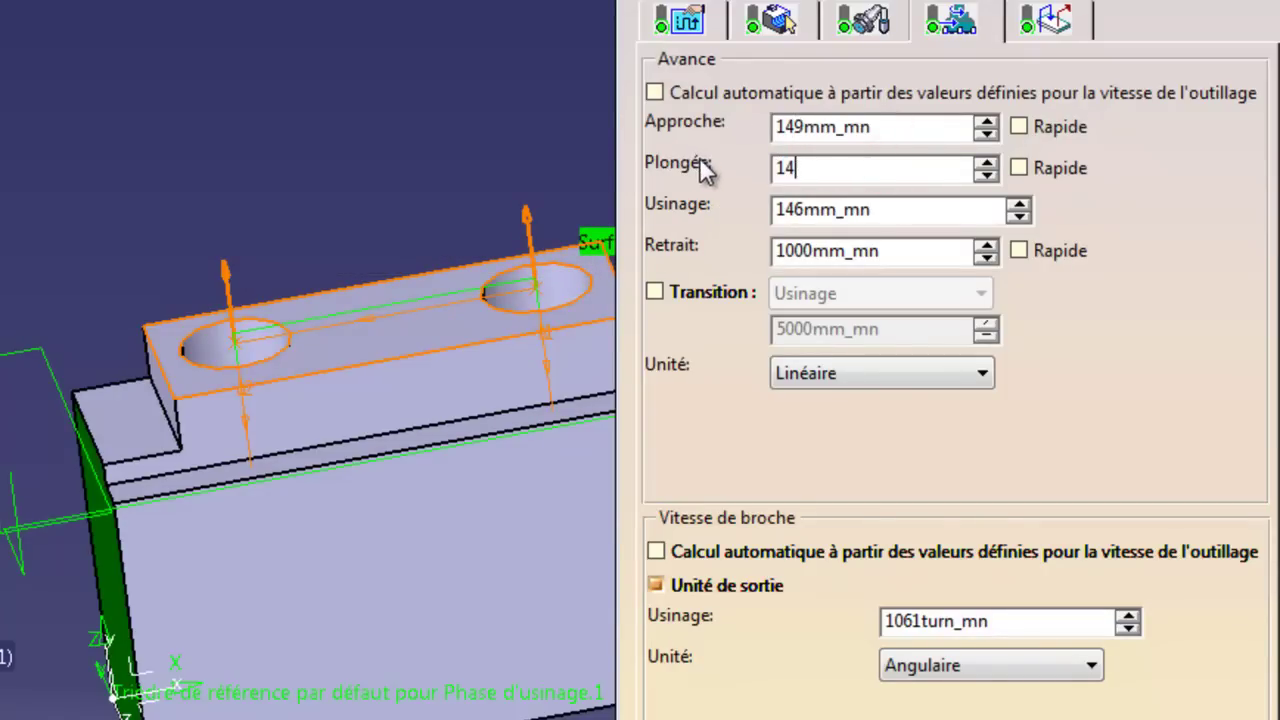
# Set the retract feed of Pointage.1 to 149 mm_mn
pyautogui.doubleClick(887, 251)
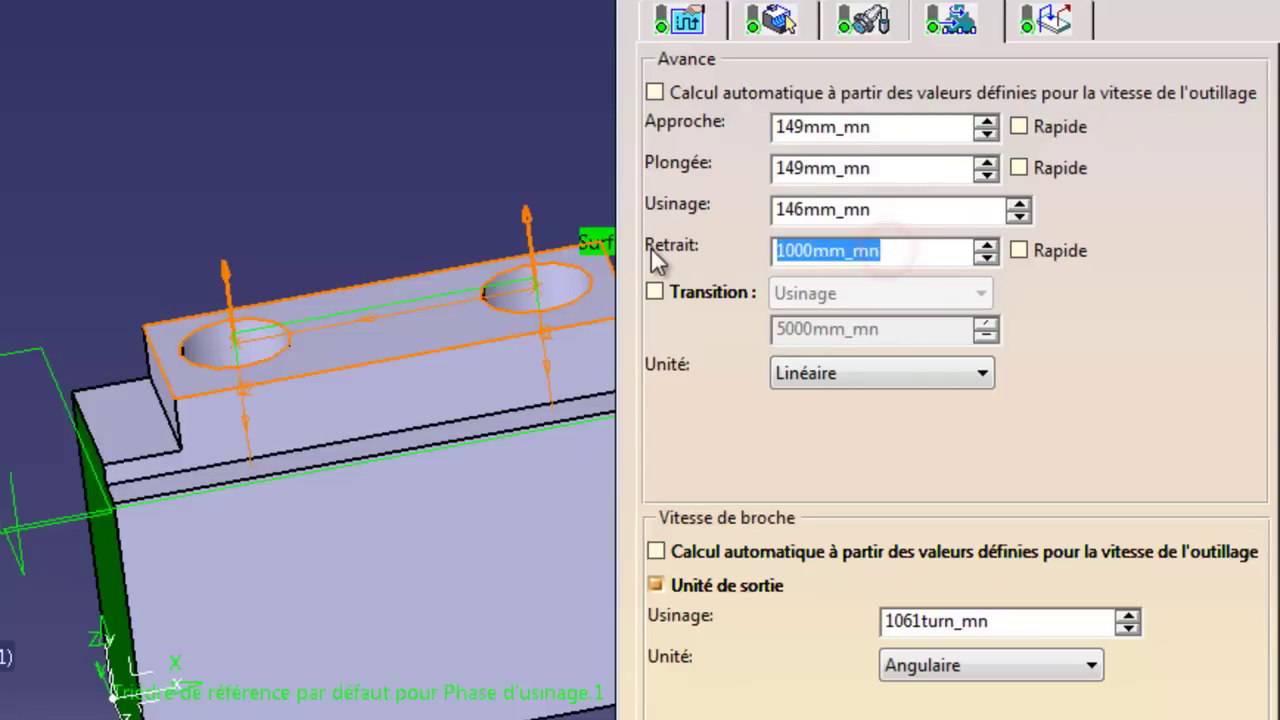
pyautogui.write('149')
pyautogui.click(898, 167)
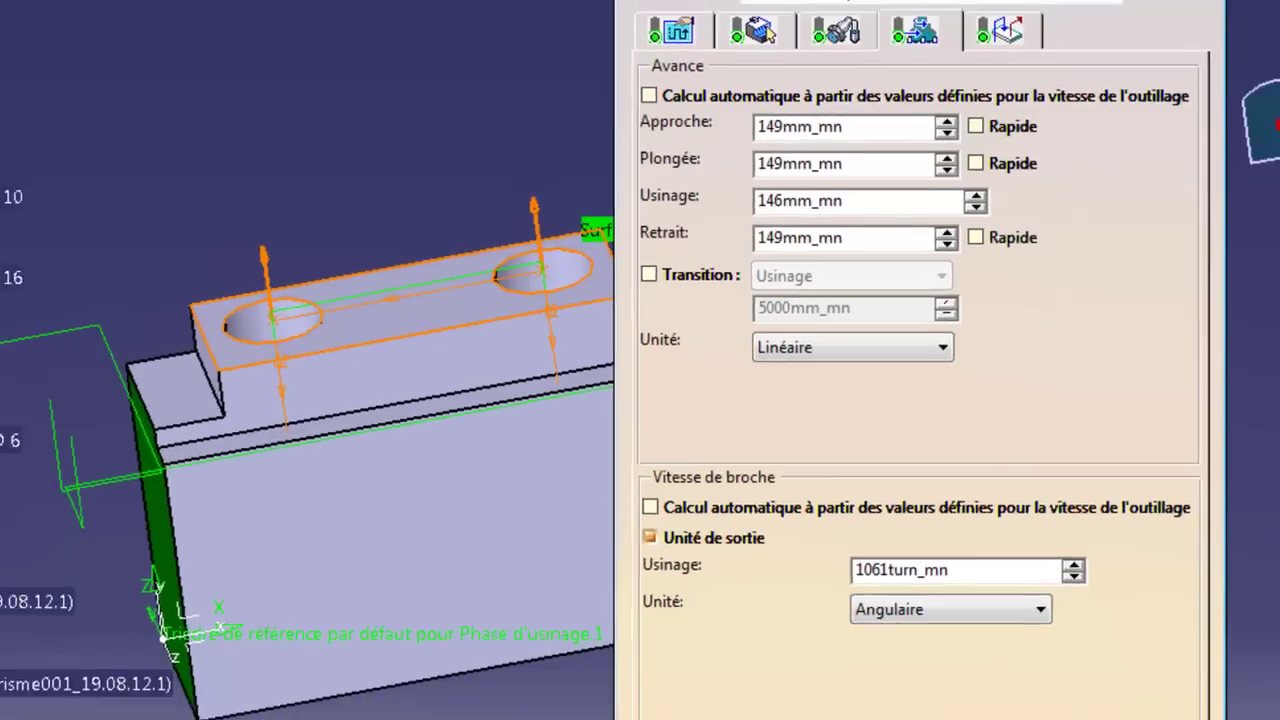
# Compute the tool path of Pointage.1 with the new feeds, inspect it around the two holes, and close the replay
pyautogui.click(1042, 659)
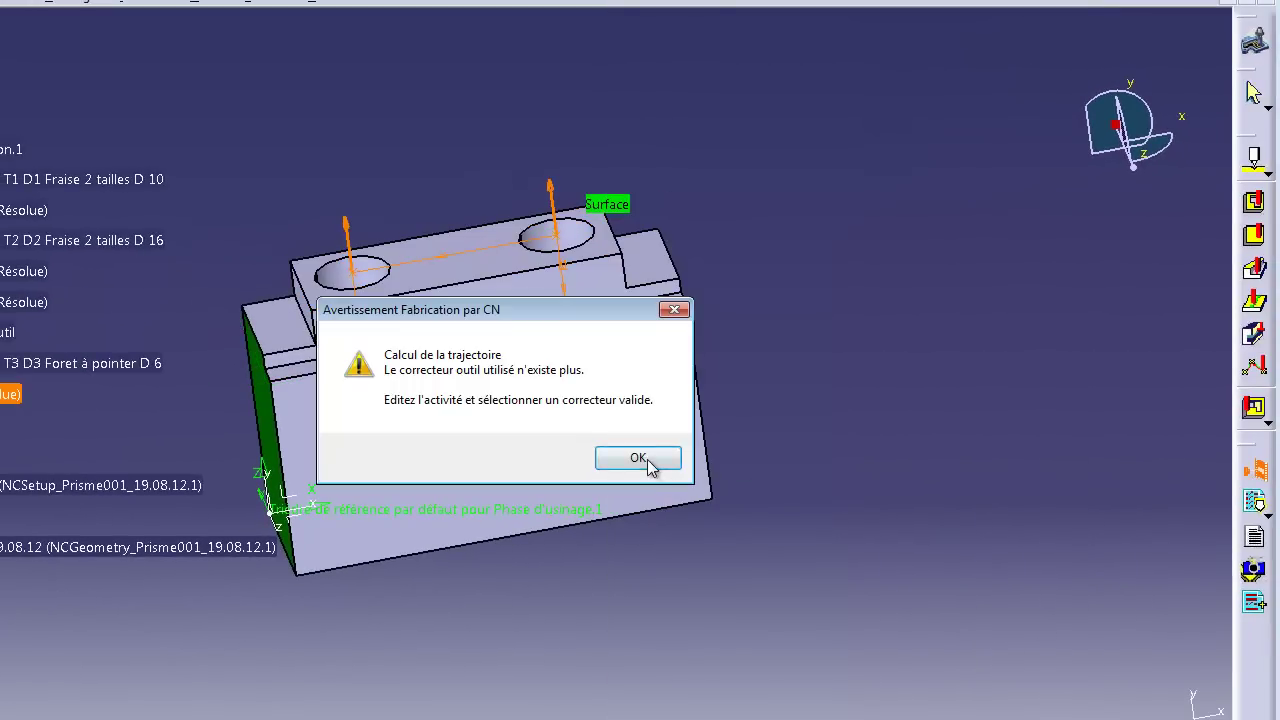
pyautogui.click(651, 463)
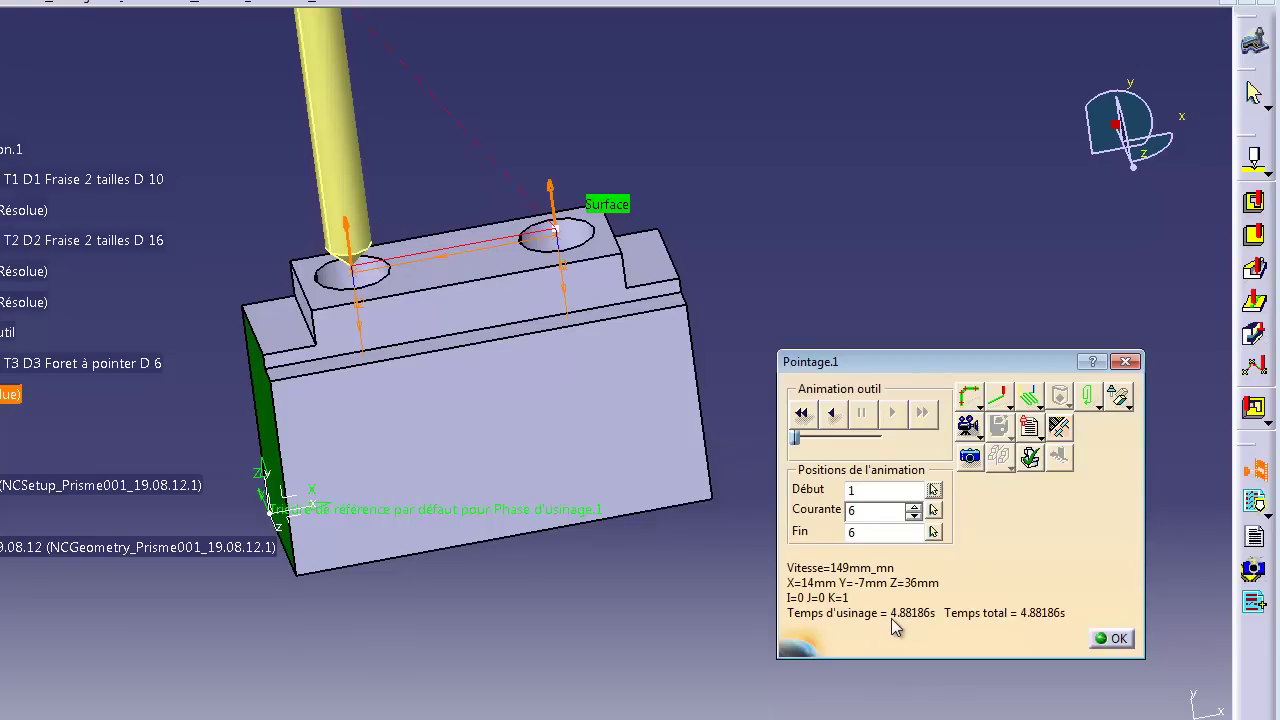
pyautogui.click(1116, 638)
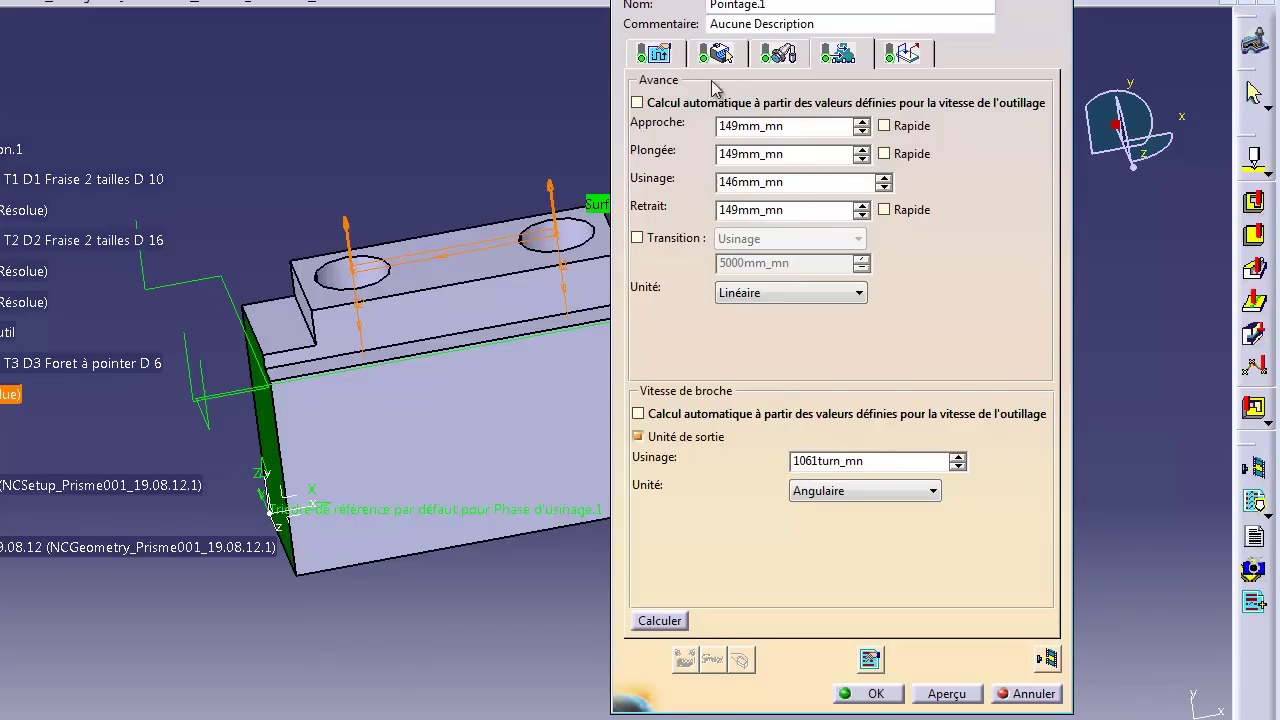
# Activate the Approche and Retrait macros of Pointage.1
pyautogui.click(904, 56)
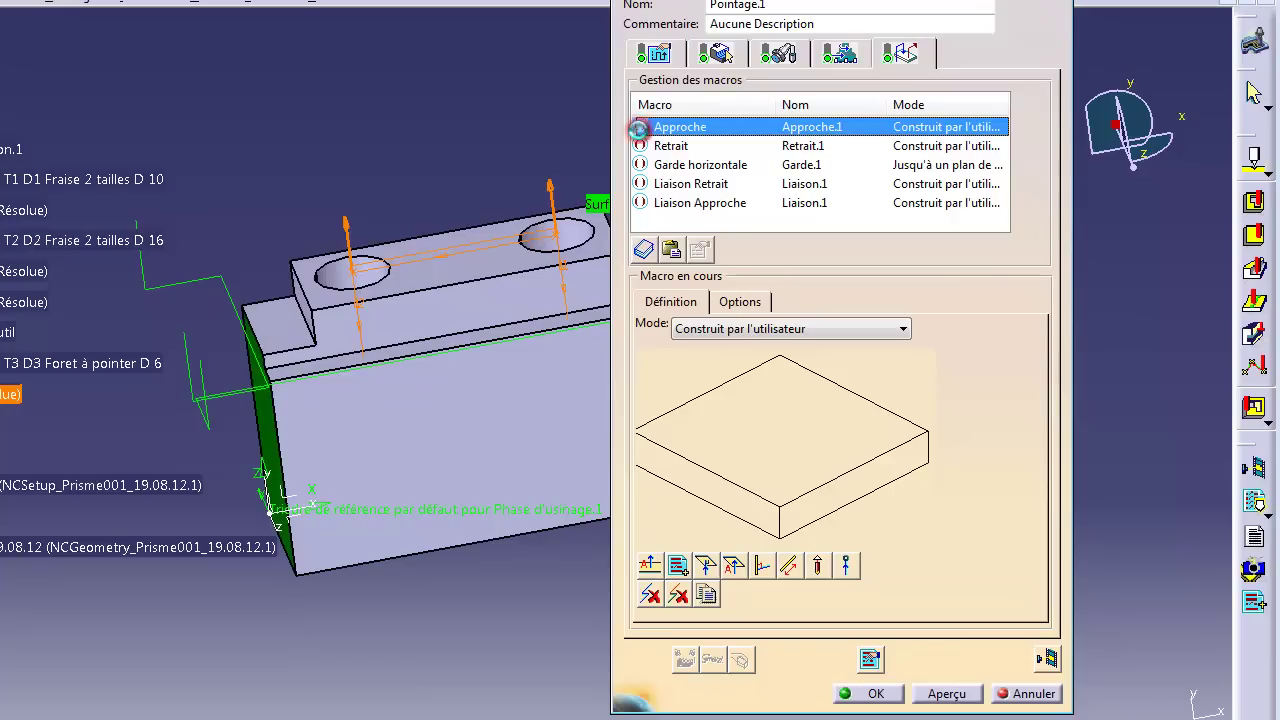
pyautogui.rightClick(645, 126)
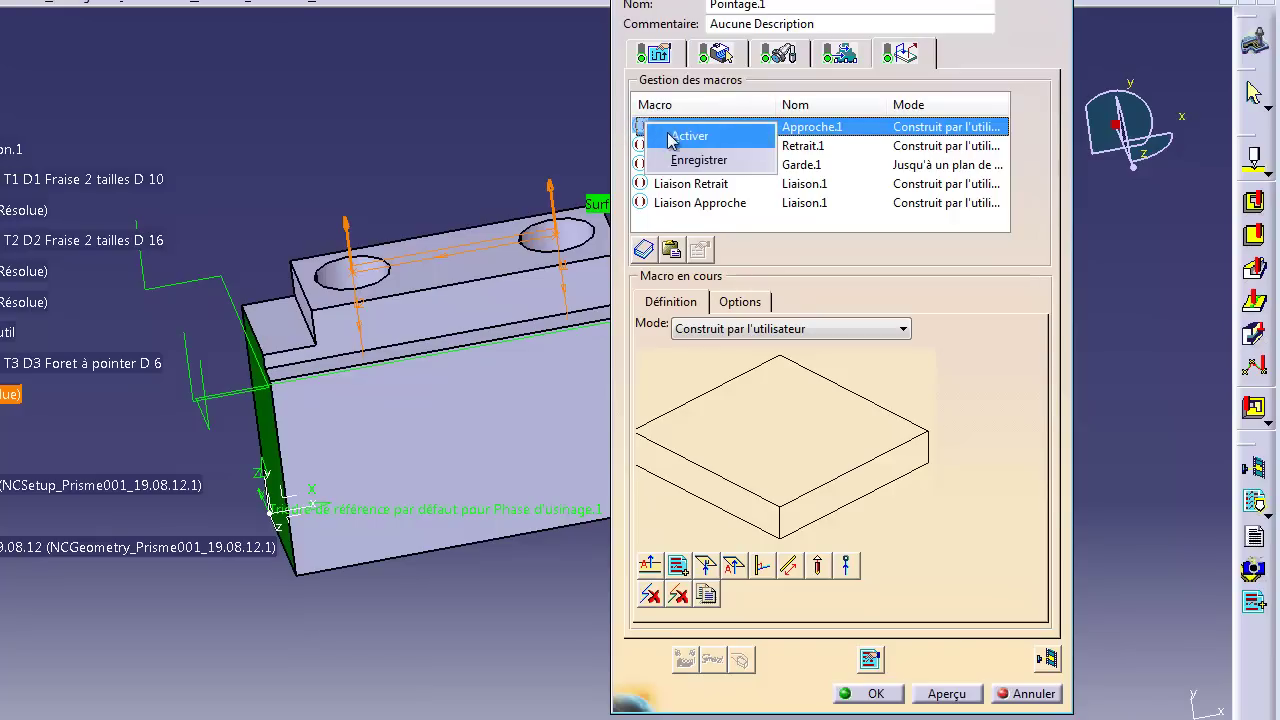
pyautogui.click(671, 135)
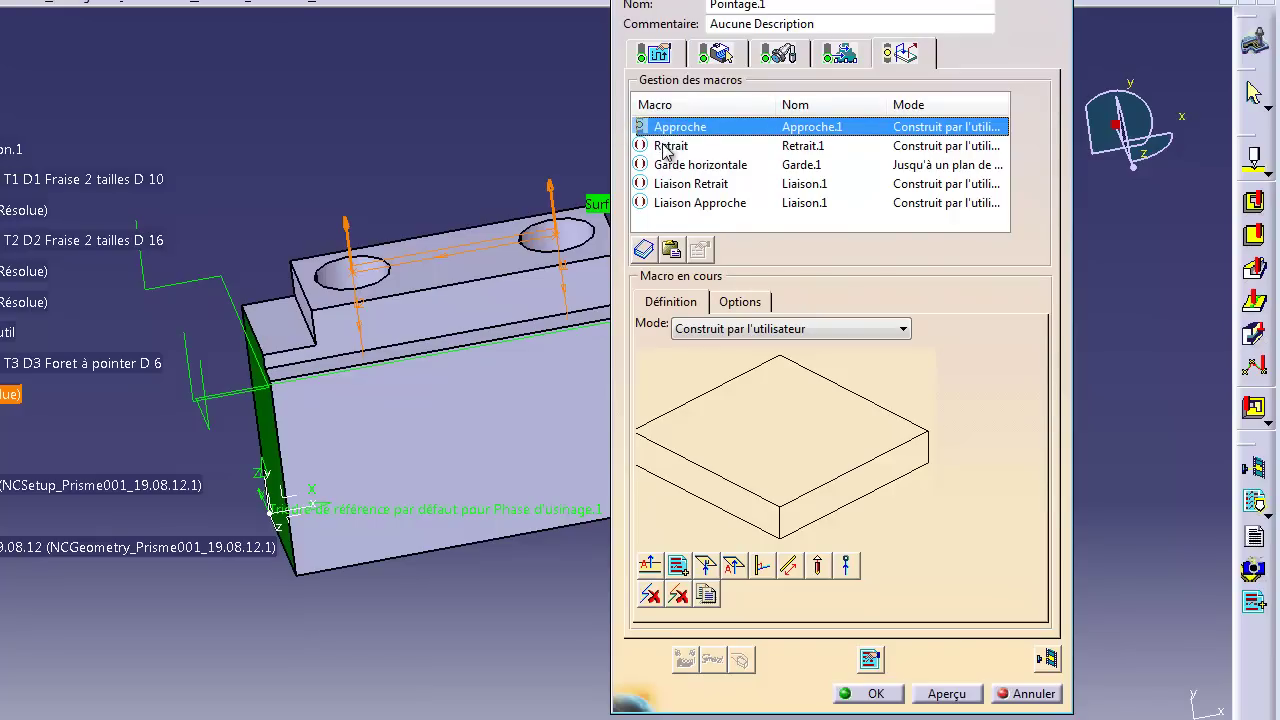
pyautogui.click(665, 148)
pyautogui.rightClick(672, 148)
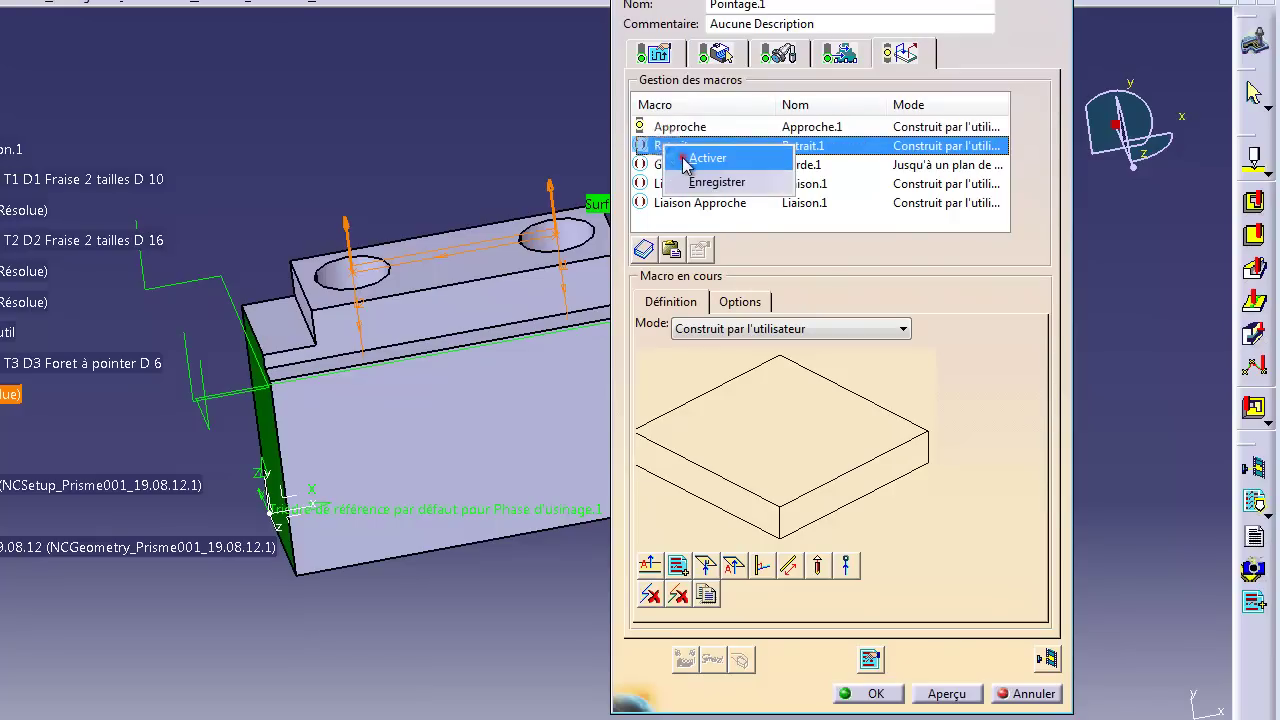
pyautogui.click(684, 158)
# Add a 10 mm axial motion to both the Approche and Retrait macros, keeping the Construit par l'utilisateur mode
pyautogui.click(662, 127)
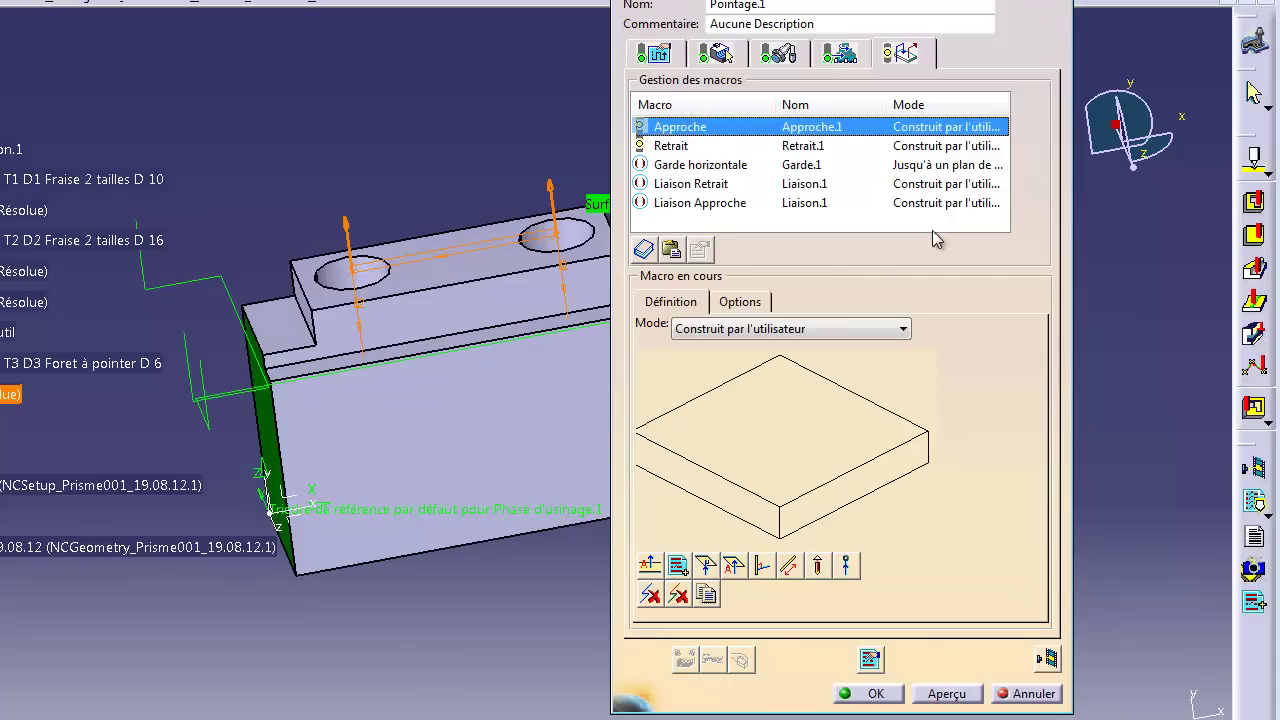
pyautogui.click(904, 328)
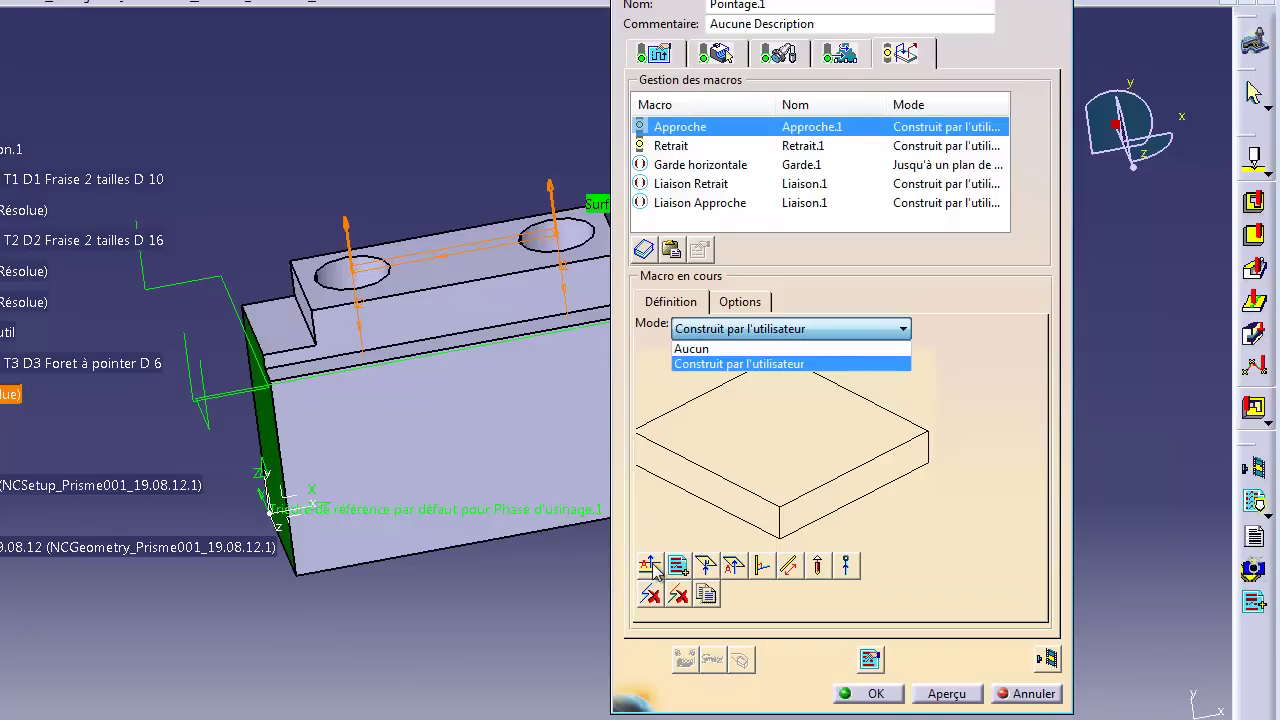
pyautogui.click(656, 516)
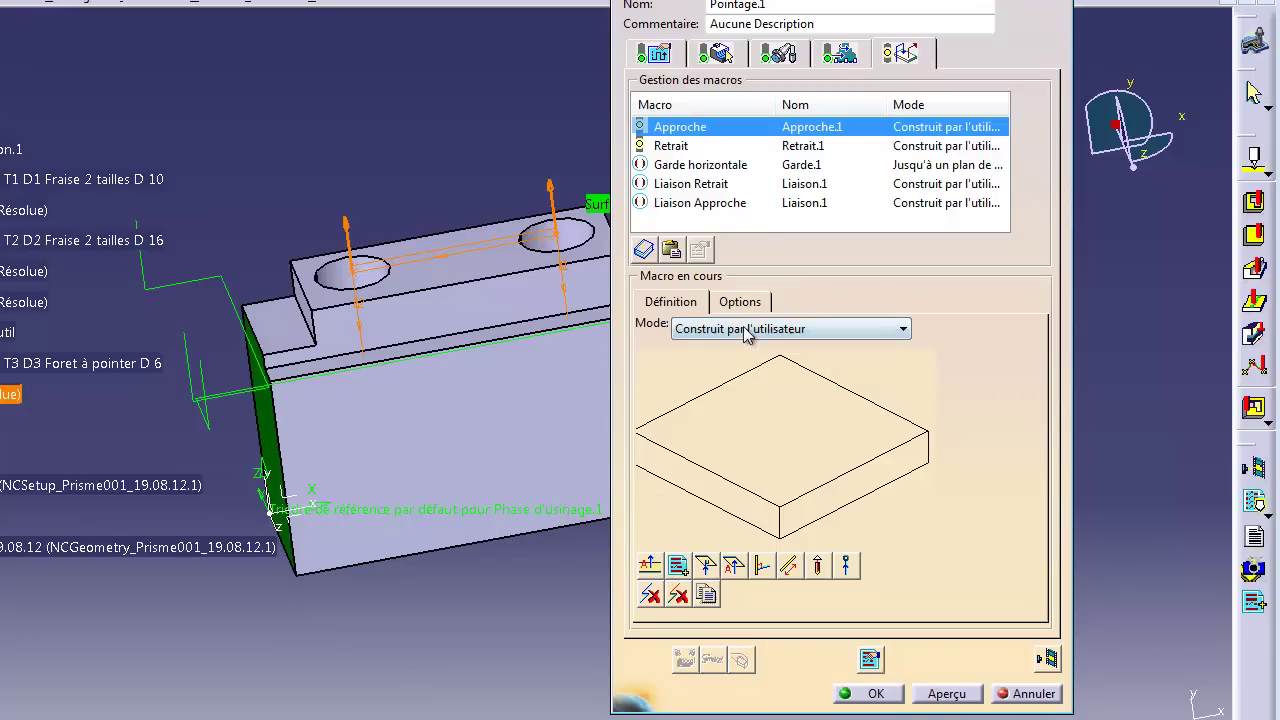
pyautogui.click(648, 566)
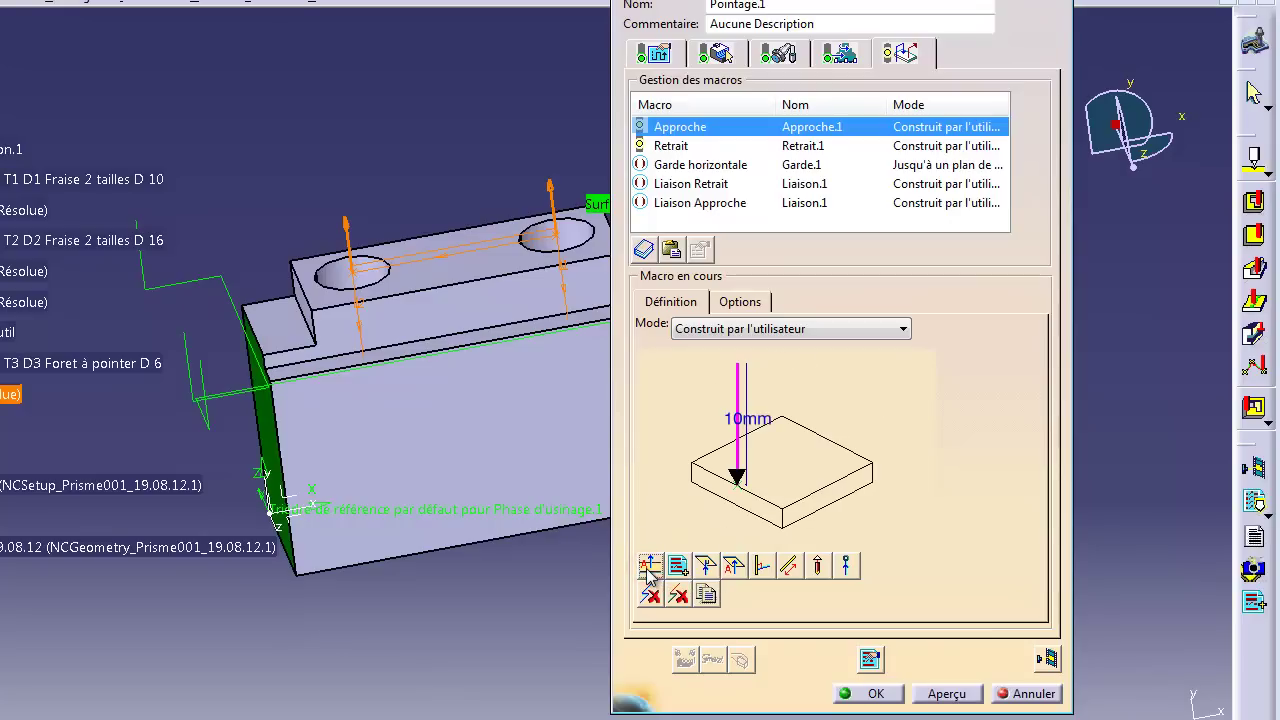
pyautogui.click(716, 146)
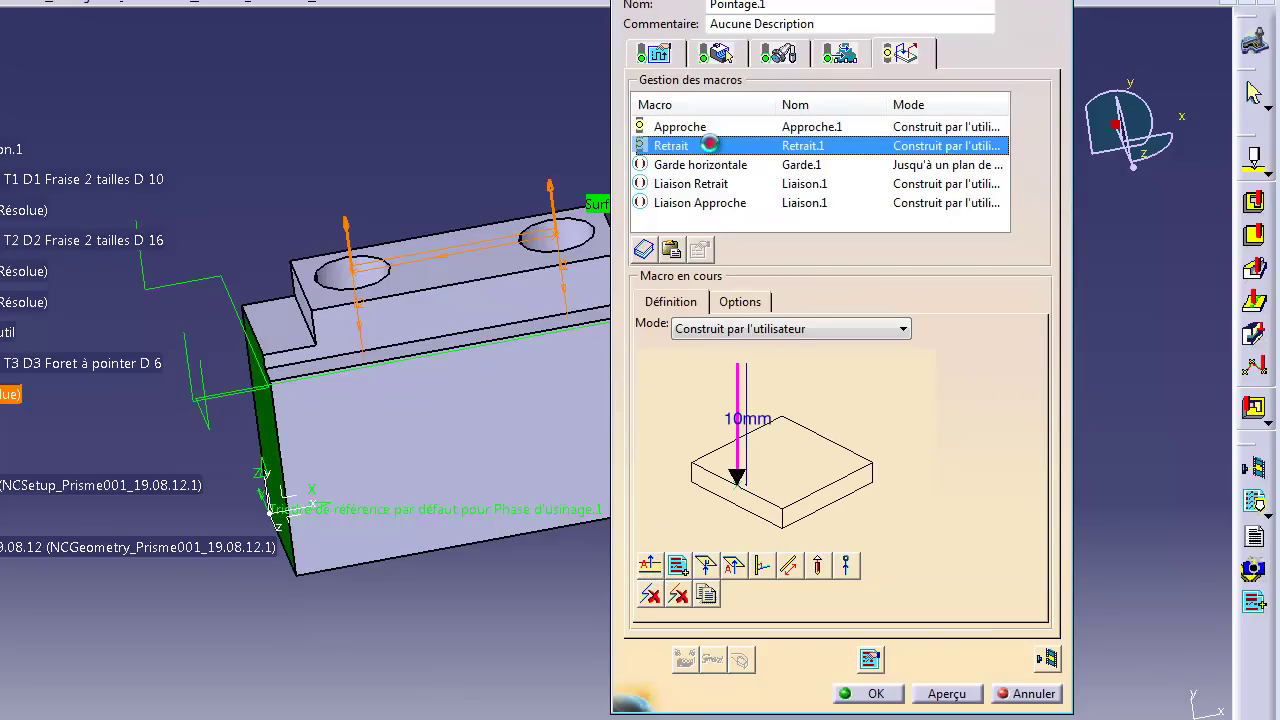
pyautogui.click(650, 566)
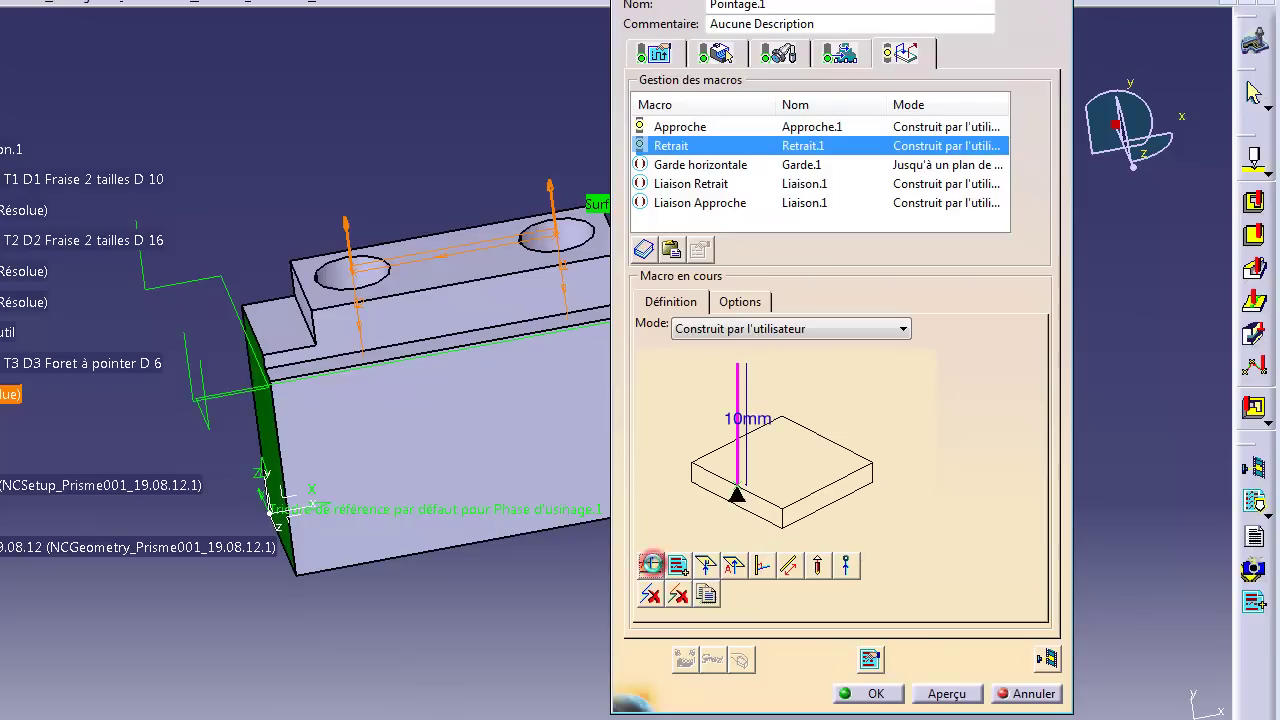
# Replay the Pointage.1 tool path from its start to check the approach, the travel between holes and the retract
pyautogui.click(1044, 664)
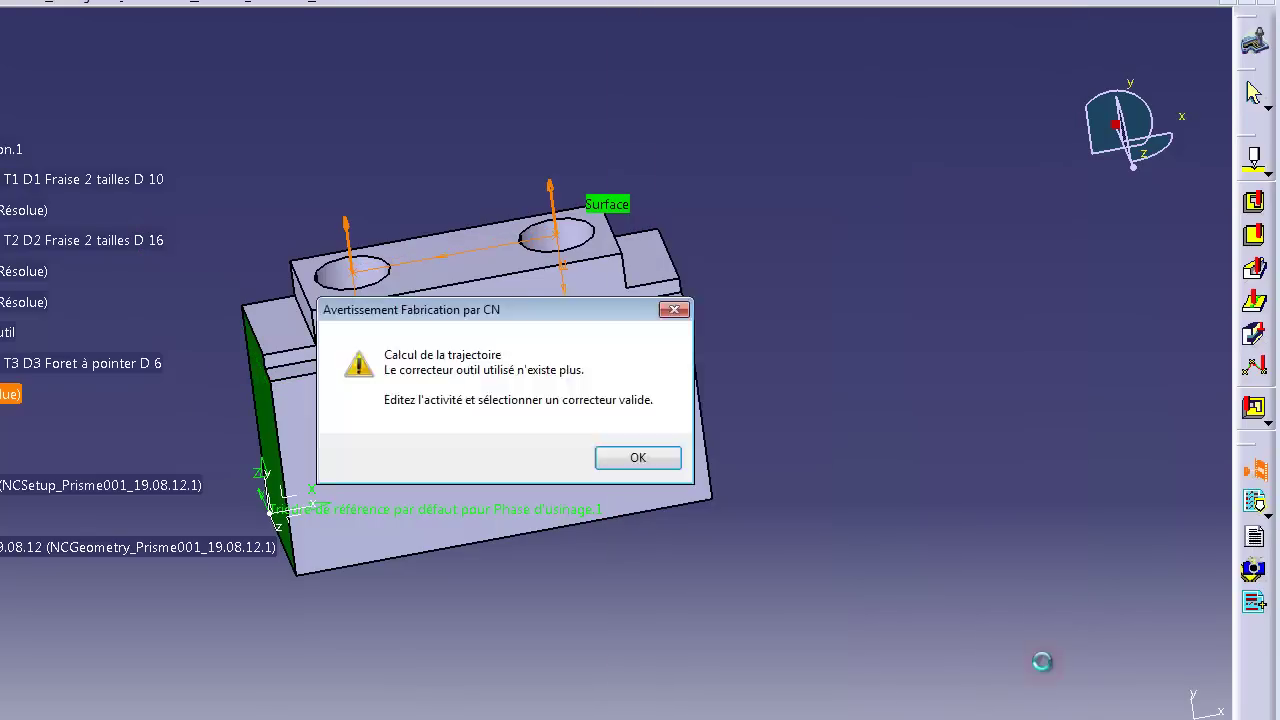
pyautogui.click(627, 459)
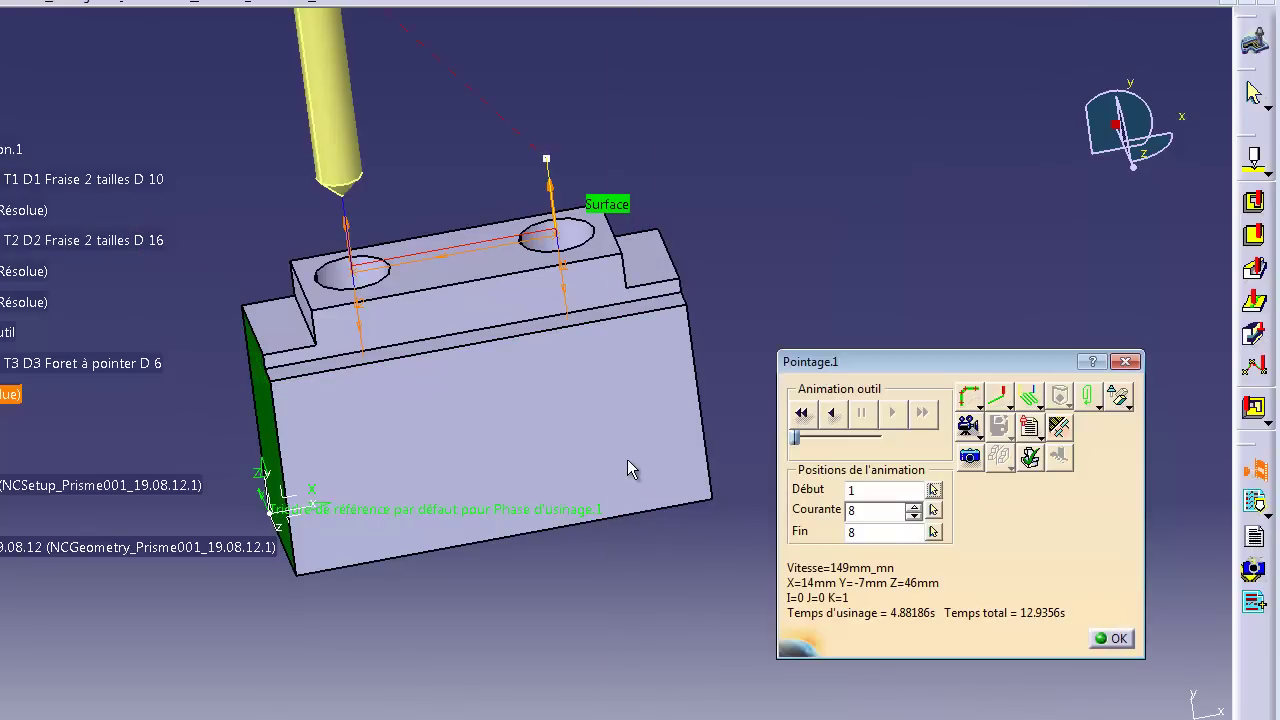
pyautogui.click(805, 415)
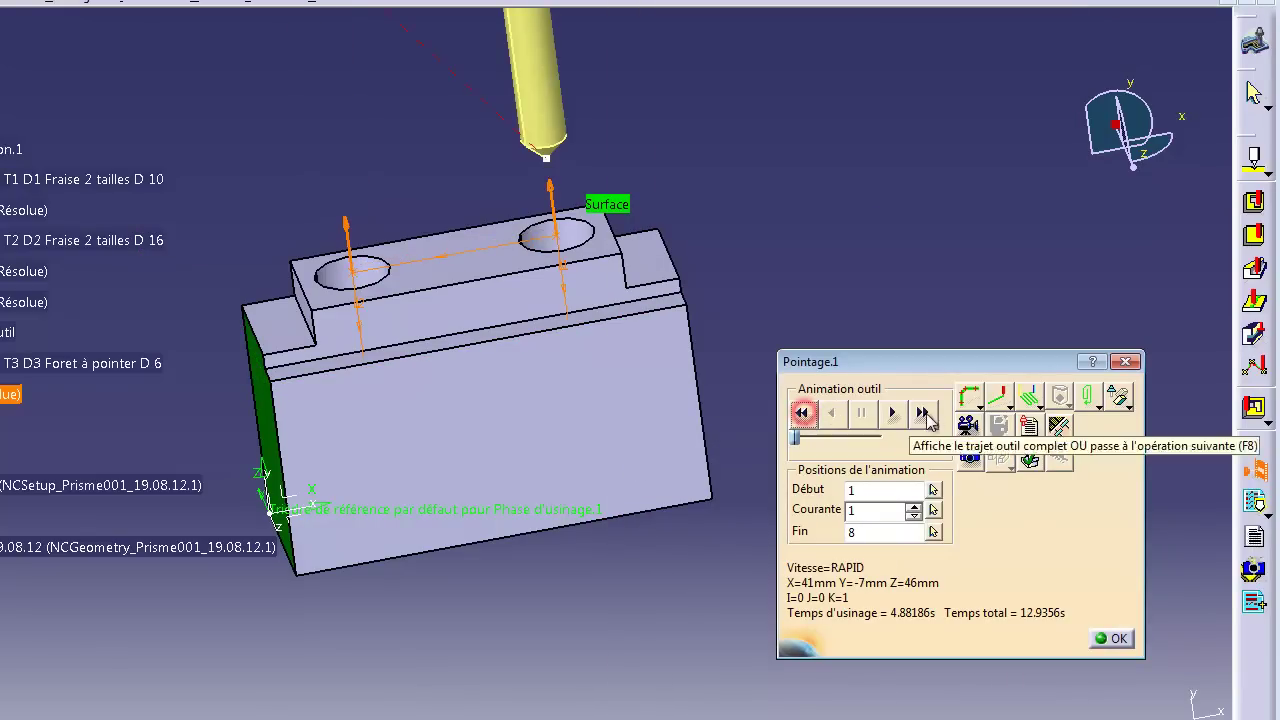
pyautogui.click(893, 412)
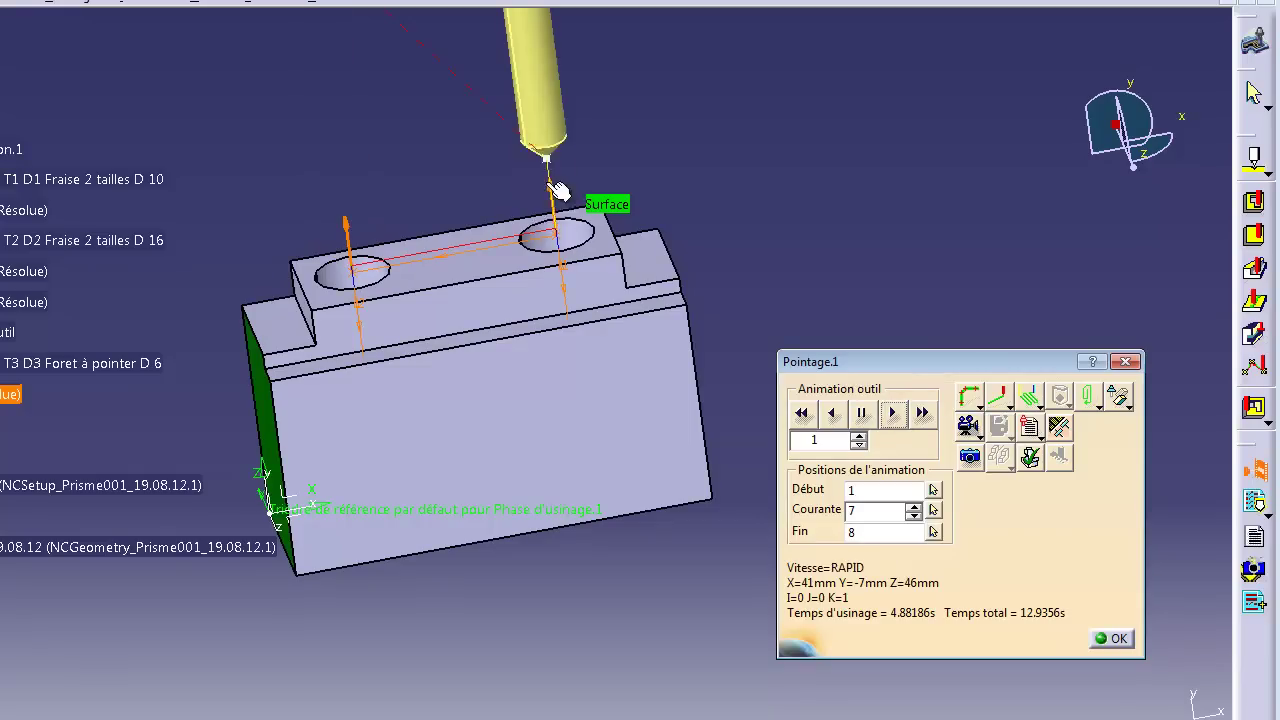
pyautogui.click(1117, 639)
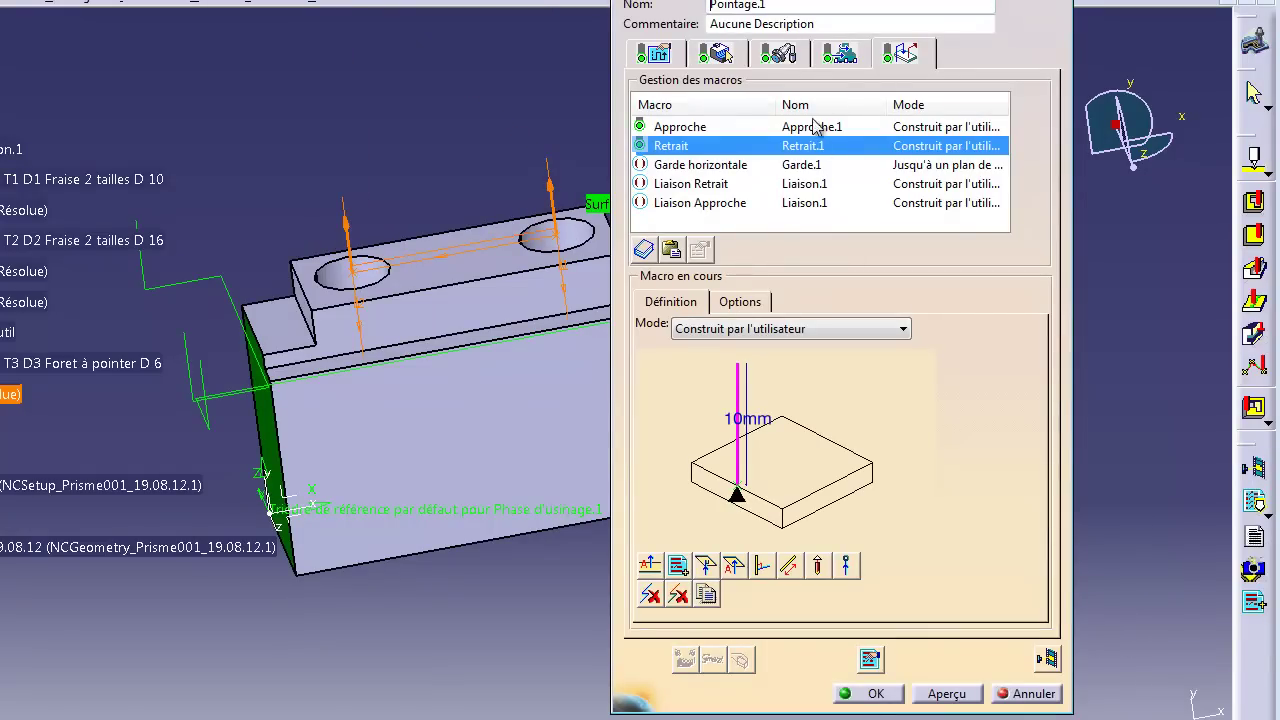
# Set the approach distance (A) of Pointage.1 to 5 mm in its strategy parameters
pyautogui.click(655, 53)
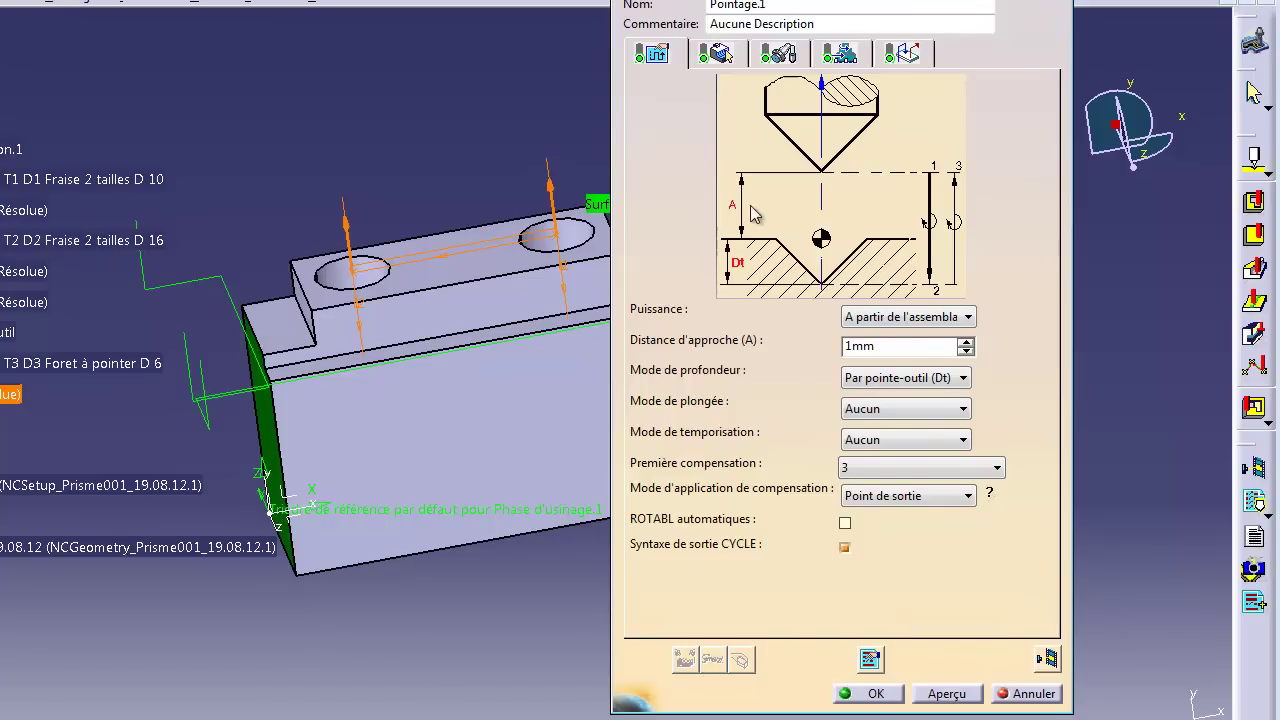
pyautogui.doubleClick(882, 347)
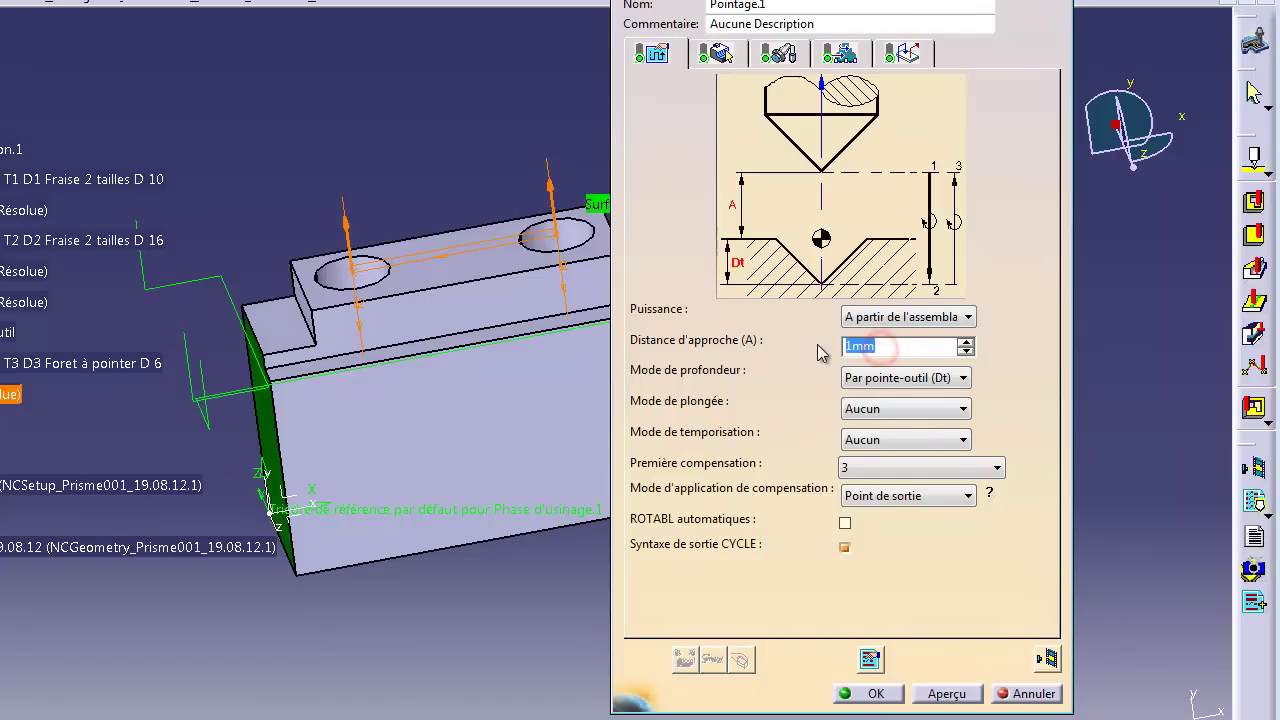
pyautogui.write('5')
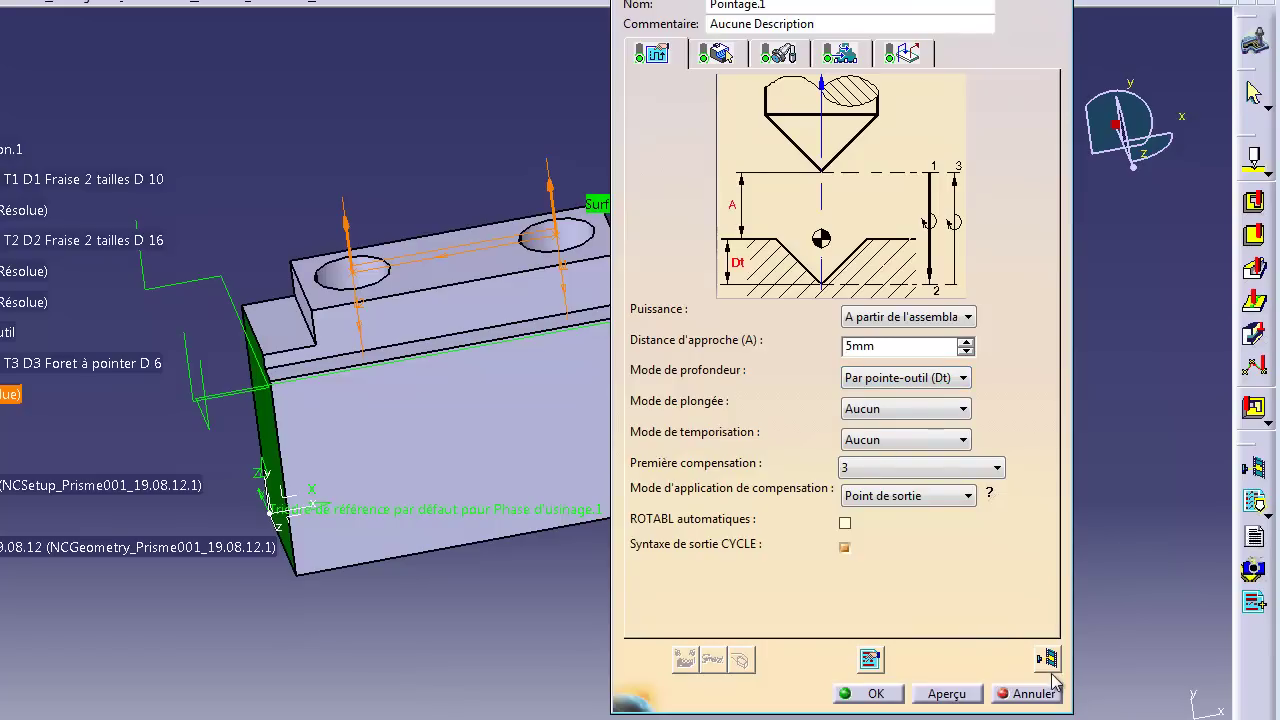
# Replay the recomputed Pointage.1 tool path point by point from its start and validate the operation
pyautogui.click(1046, 660)
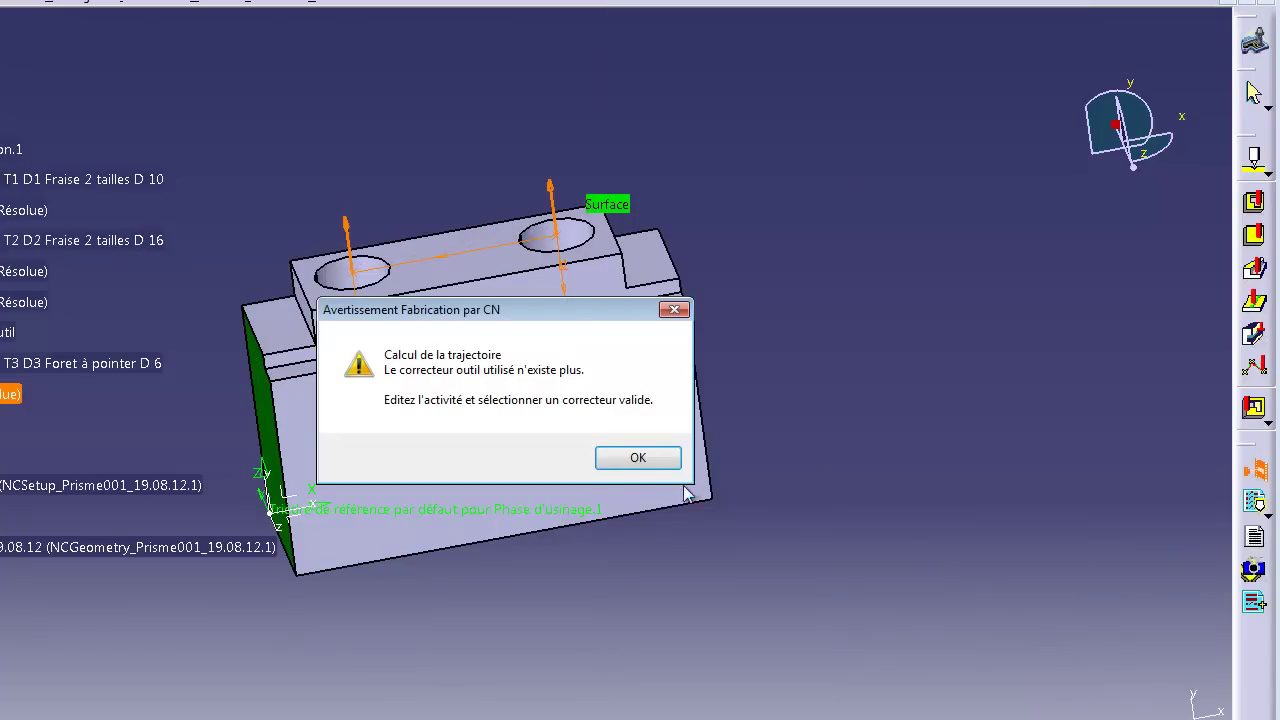
pyautogui.click(639, 462)
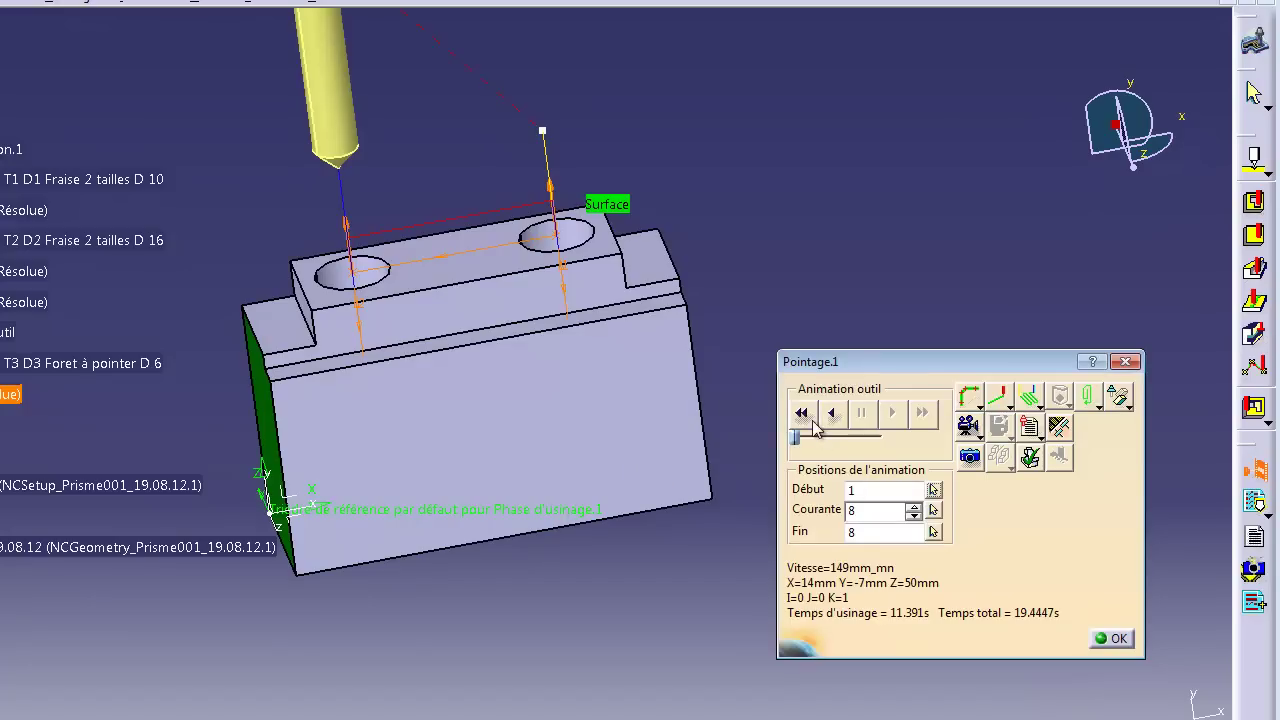
pyautogui.click(803, 414)
pyautogui.click(893, 415)
pyautogui.click(895, 425)
pyautogui.click(895, 425)
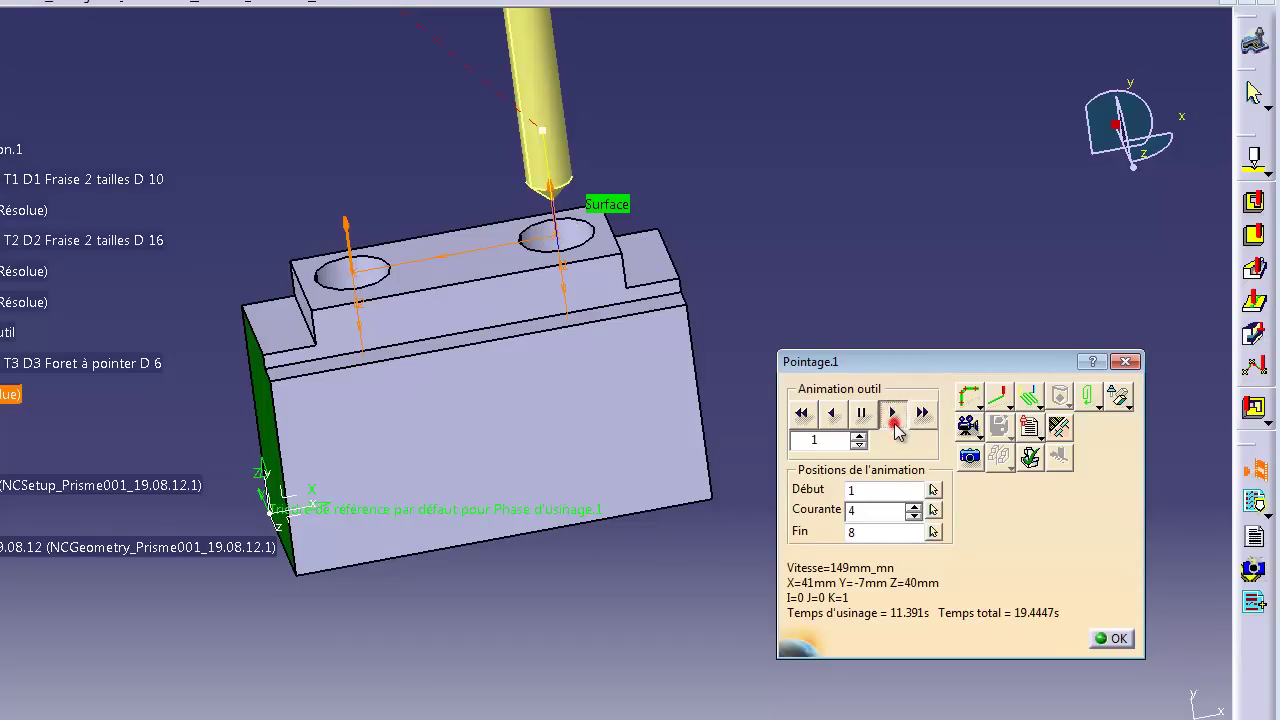
pyautogui.click(895, 425)
pyautogui.click(895, 425)
pyautogui.click(895, 425)
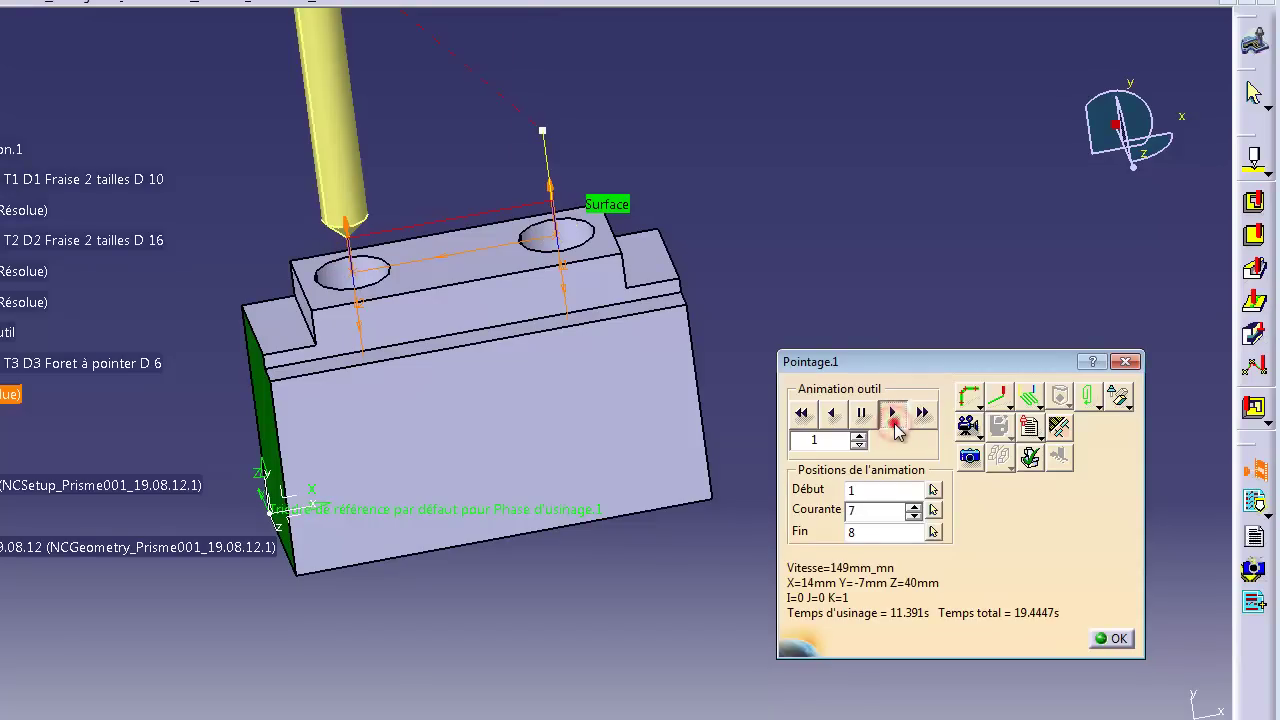
pyautogui.click(1112, 639)
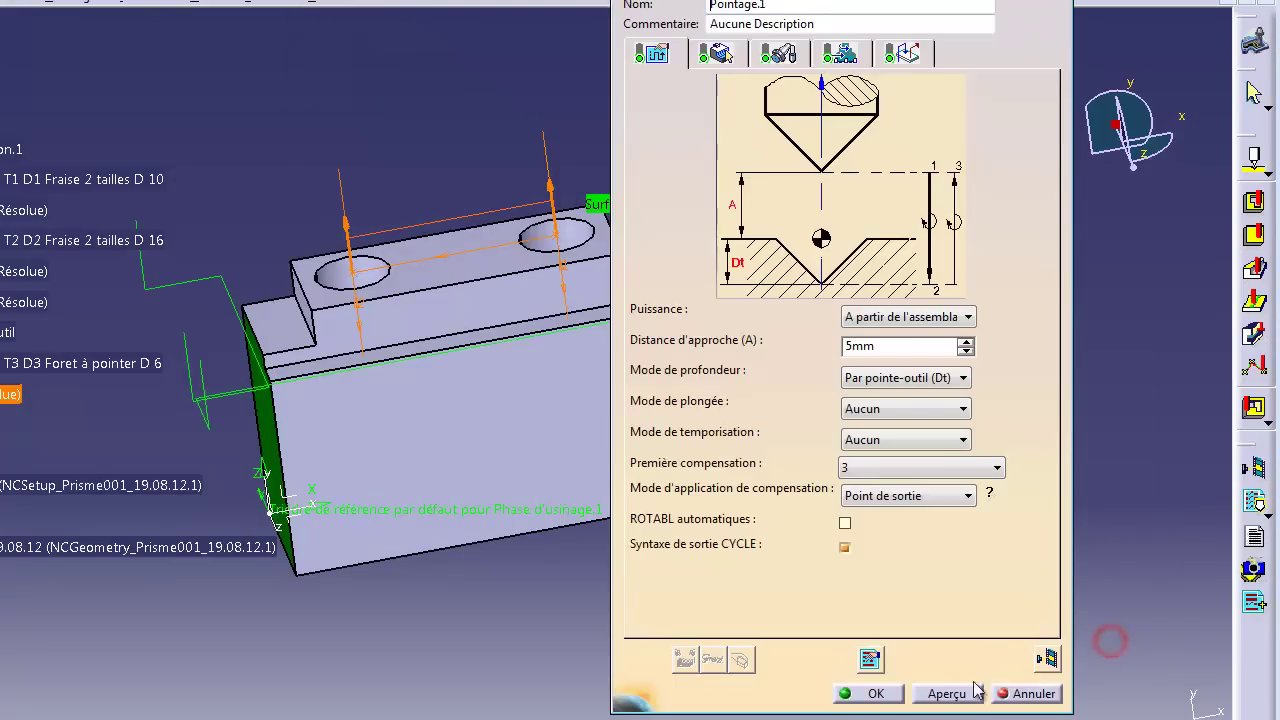
pyautogui.click(871, 694)
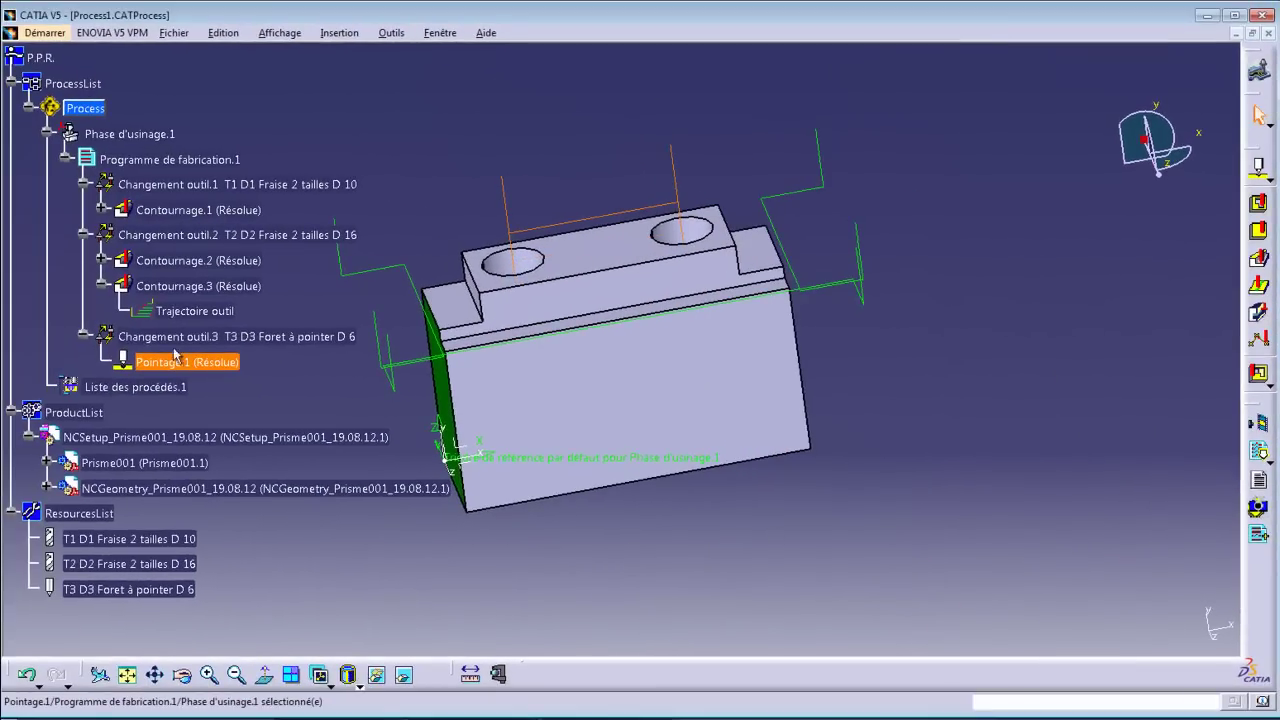
# Reopen Pointage.1 and start the material removal video simulation of the whole Programme de fabrication.1
pyautogui.doubleClick(180, 361)
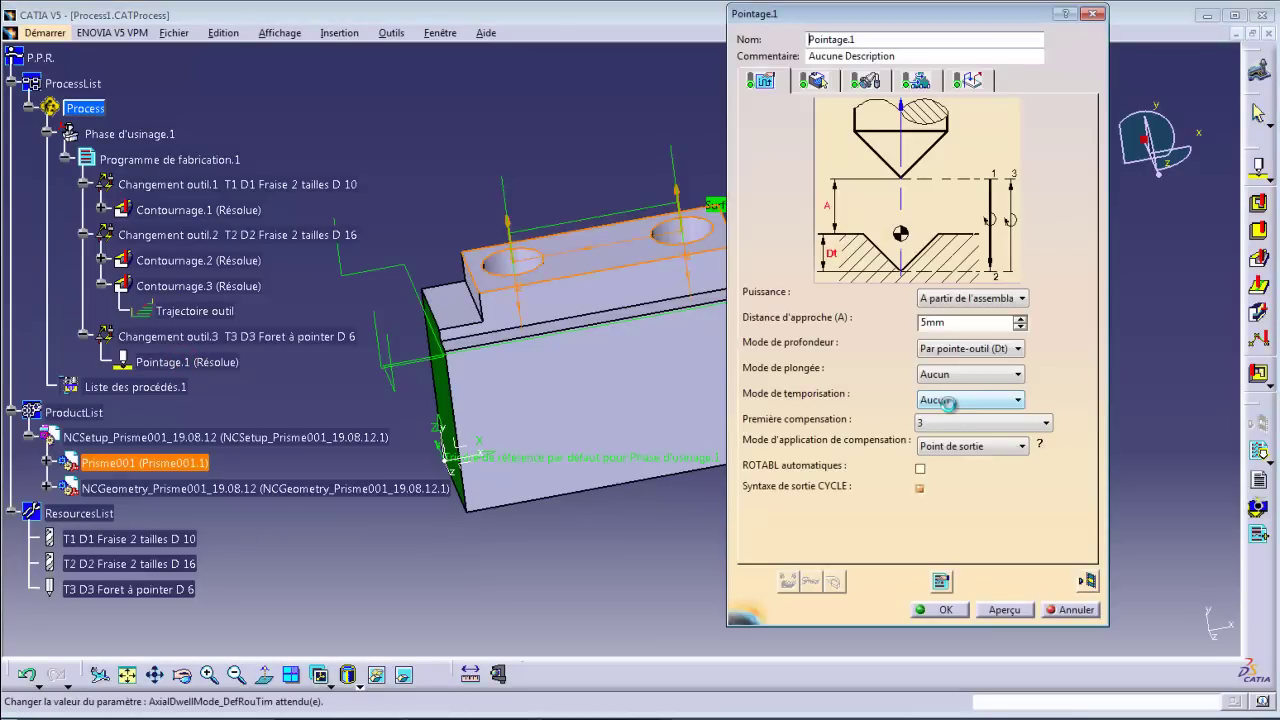
pyautogui.click(1087, 581)
pyautogui.click(1021, 390)
pyautogui.click(739, 404)
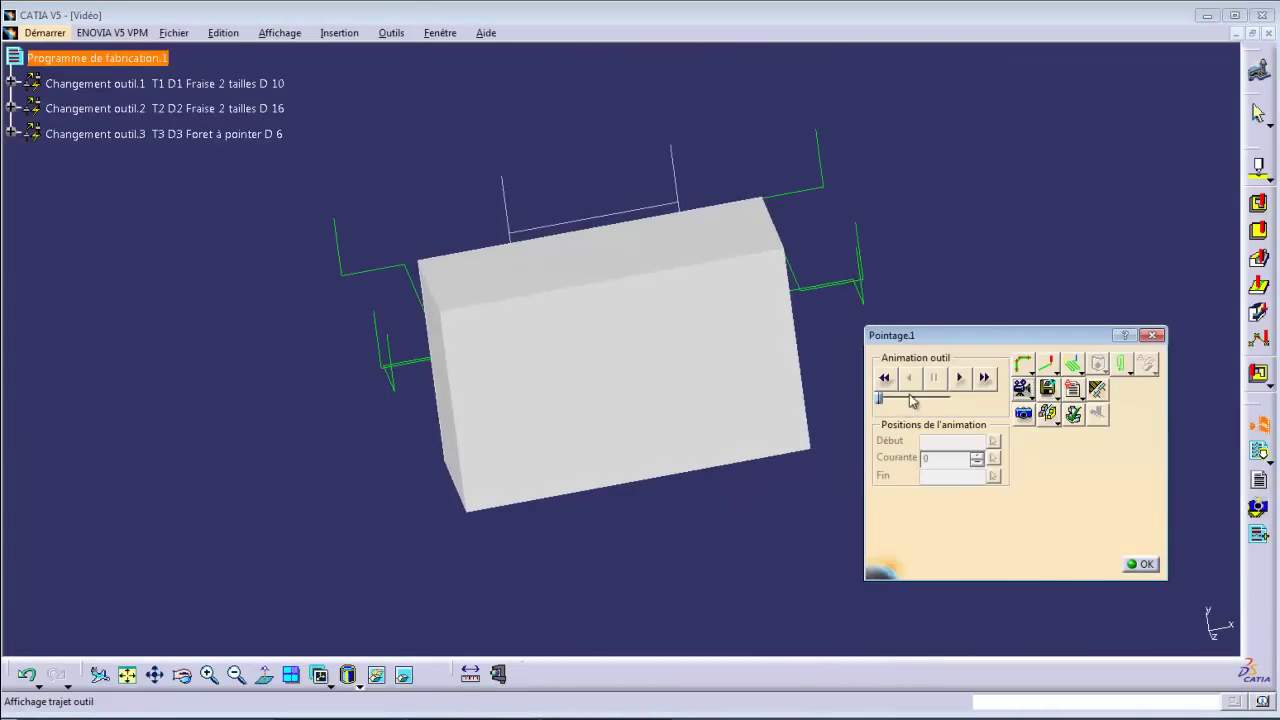
# Switch the video simulation to continuous tool path replay and run it through Pointage.1
pyautogui.click(958, 378)
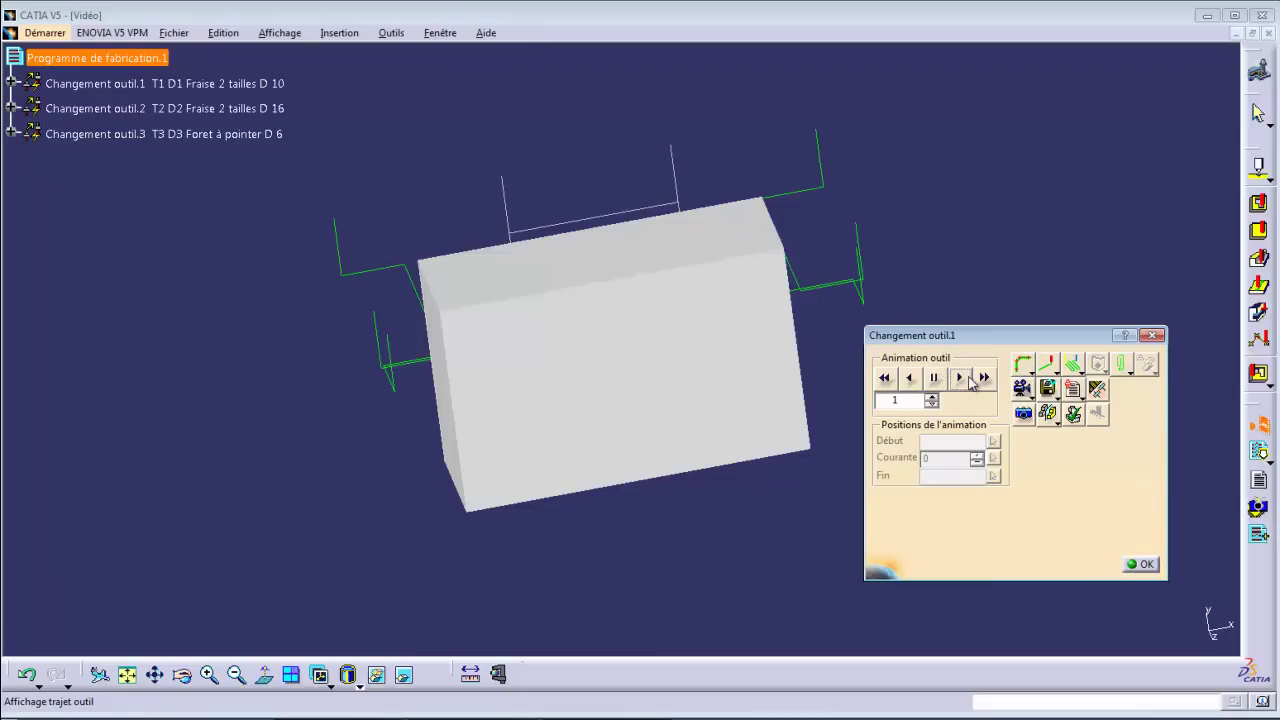
pyautogui.click(962, 378)
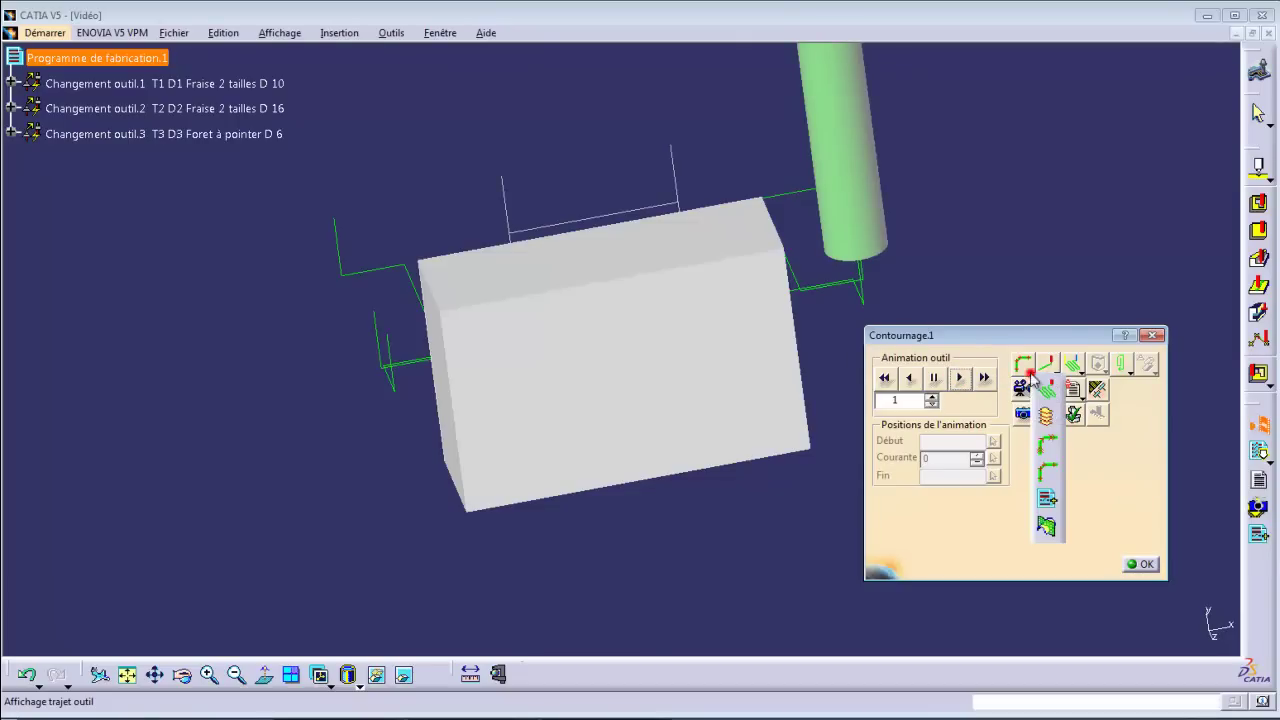
pyautogui.click(1056, 395)
pyautogui.click(1056, 395)
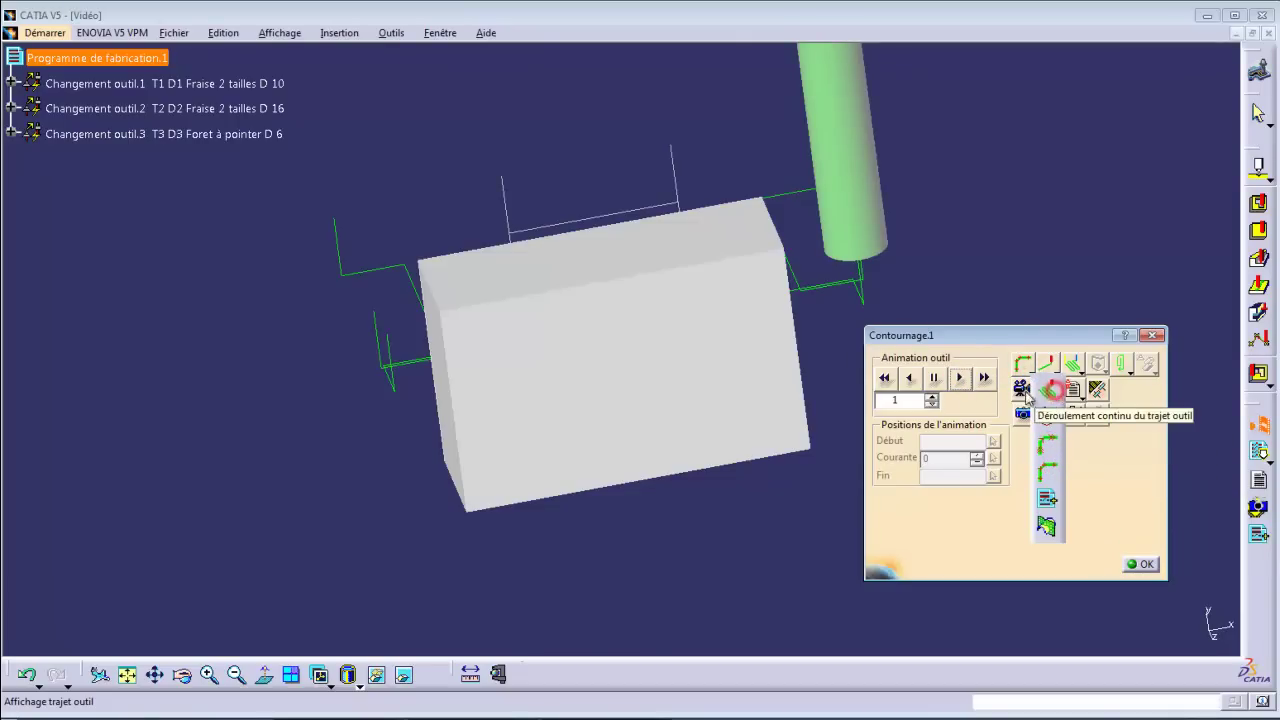
pyautogui.click(959, 380)
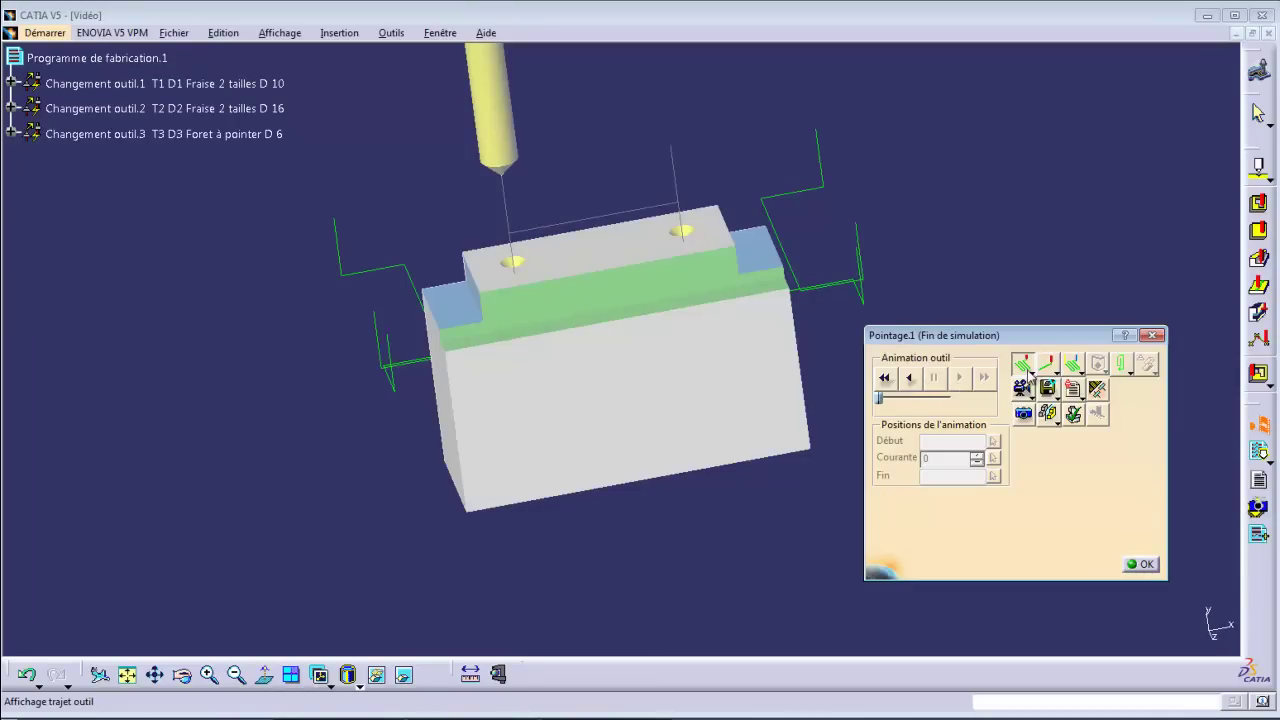
# Step the video simulation point by point back and forward through the spot drilling, and close it and validate Pointage.1
pyautogui.click(1030, 375)
pyautogui.click(1047, 460)
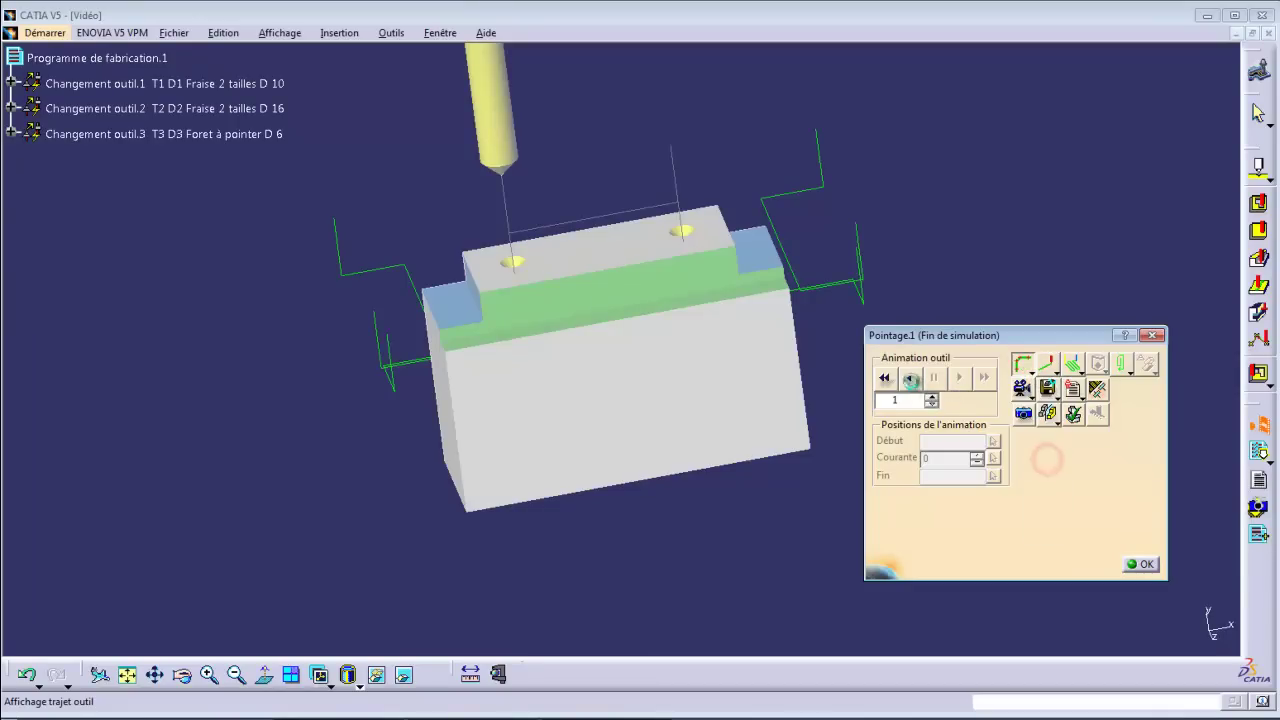
pyautogui.click(911, 379)
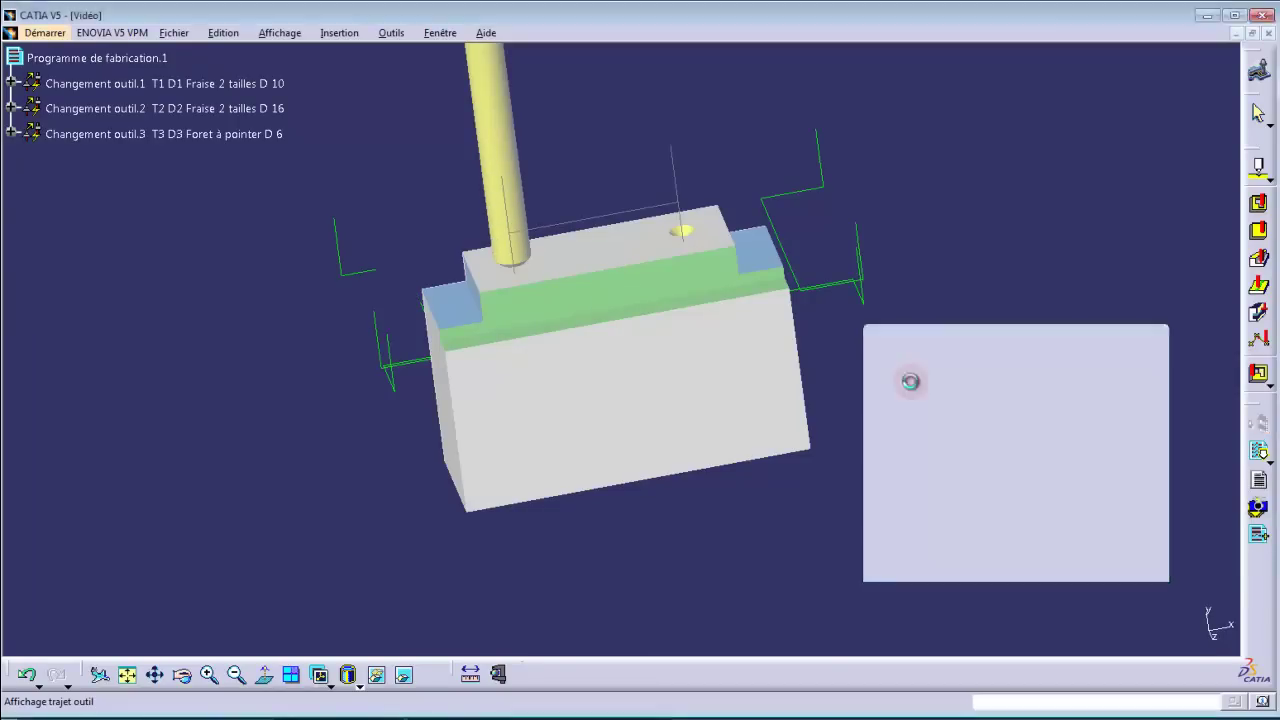
pyautogui.click(910, 380)
pyautogui.click(910, 379)
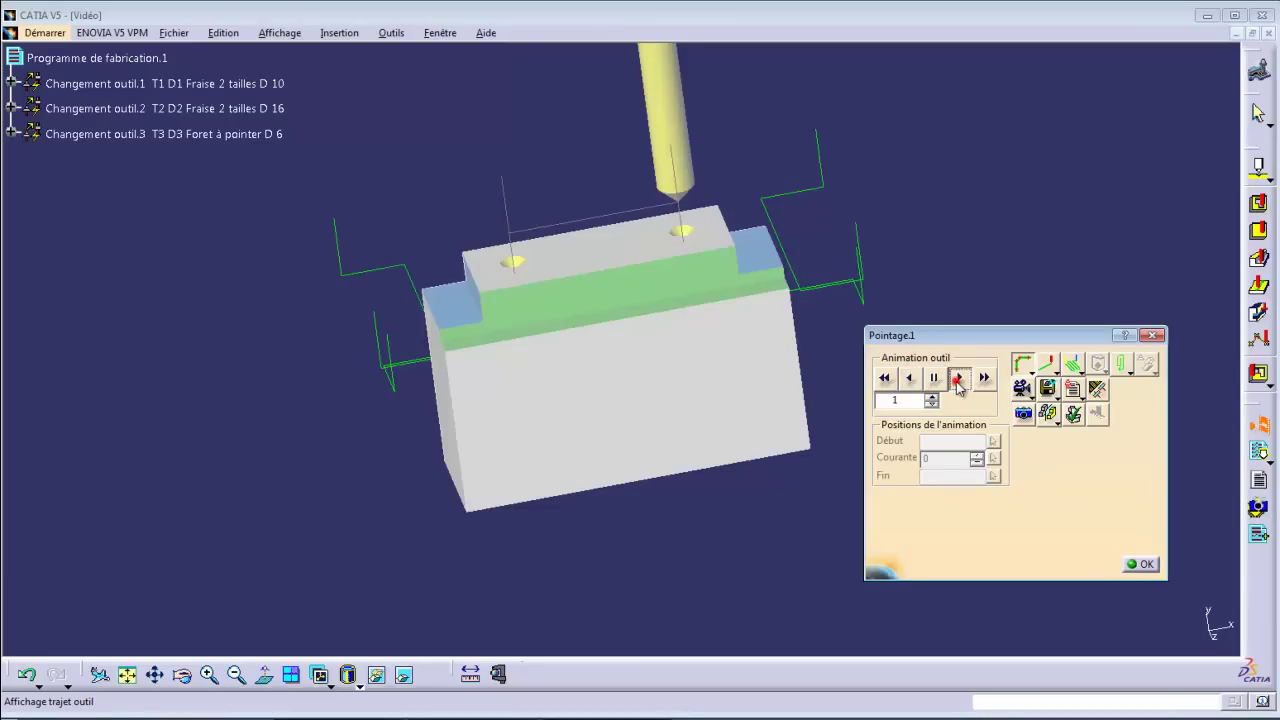
pyautogui.click(958, 380)
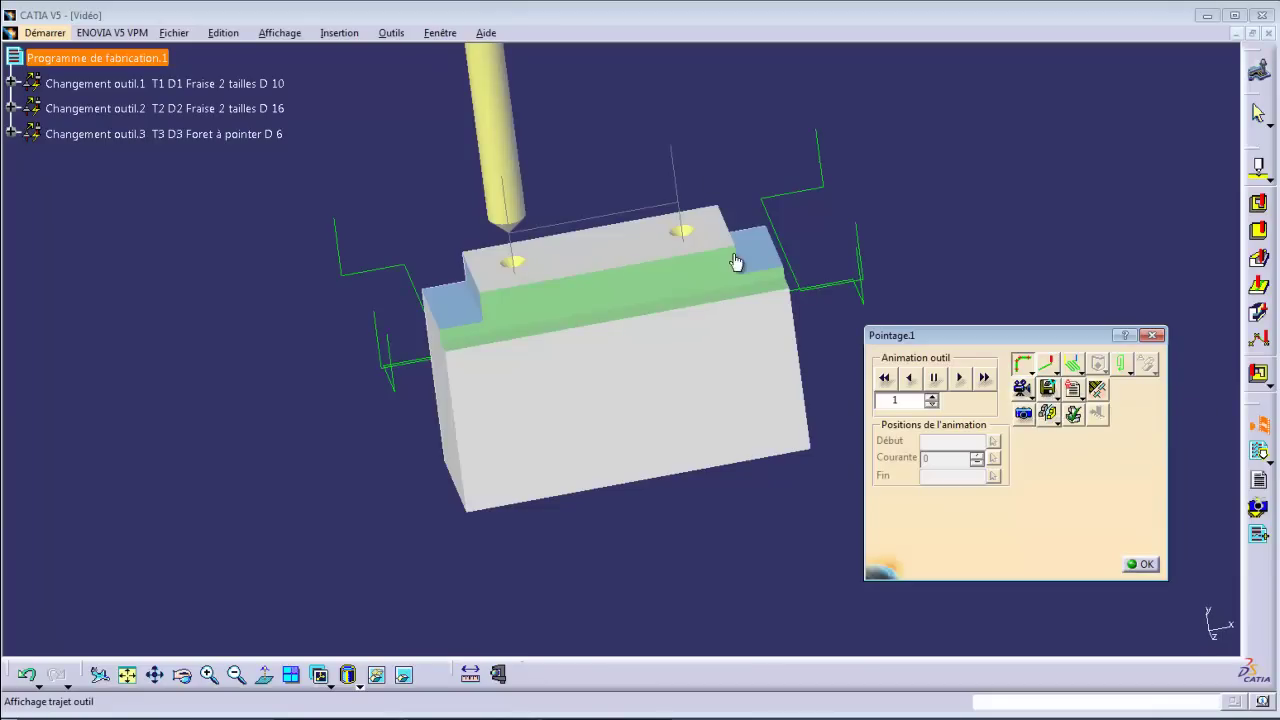
pyautogui.click(1141, 565)
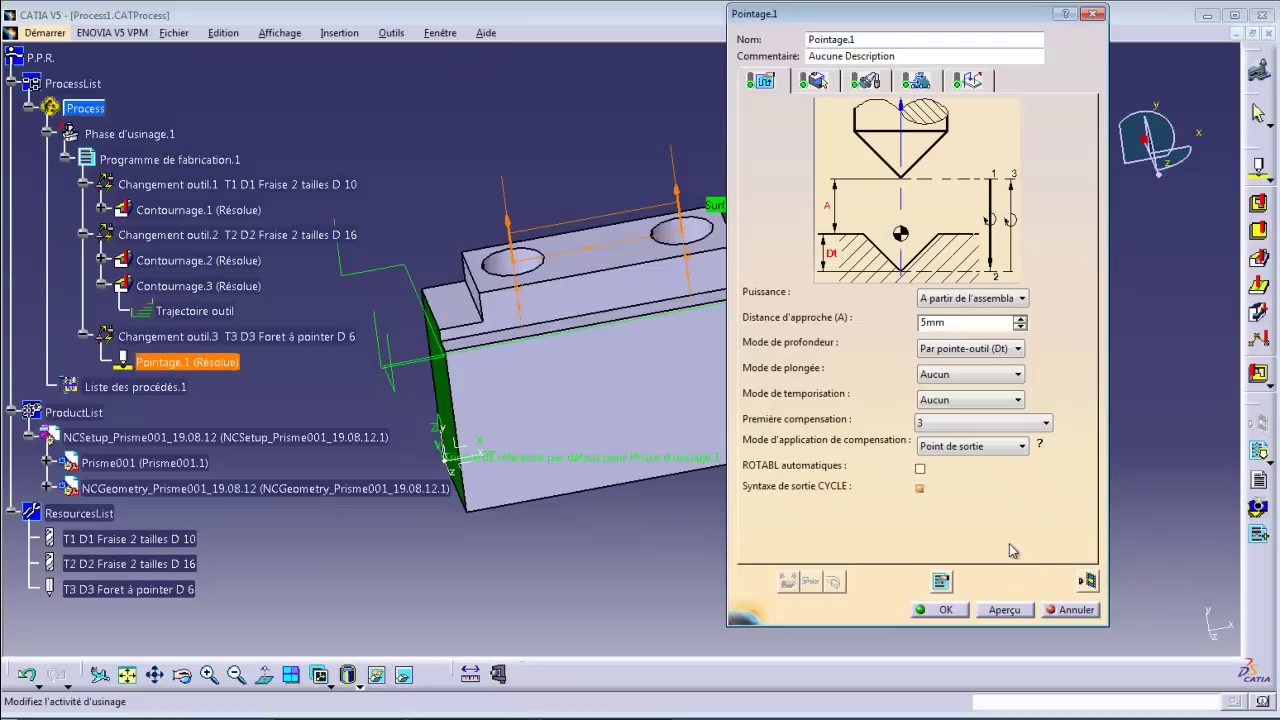
pyautogui.click(945, 610)
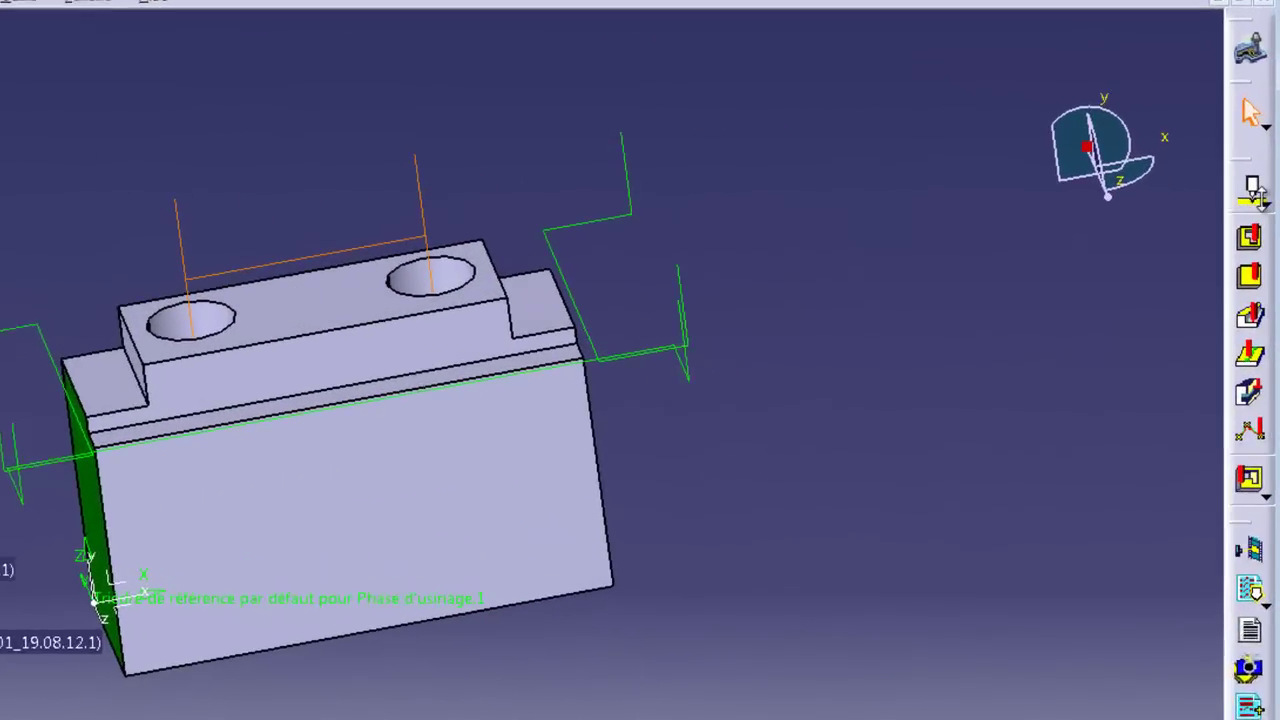
# Add a deep-hole drilling operation (Perçage profond) after Pointage.1 and select the block's upper face as its top surface
pyautogui.click(1268, 178)
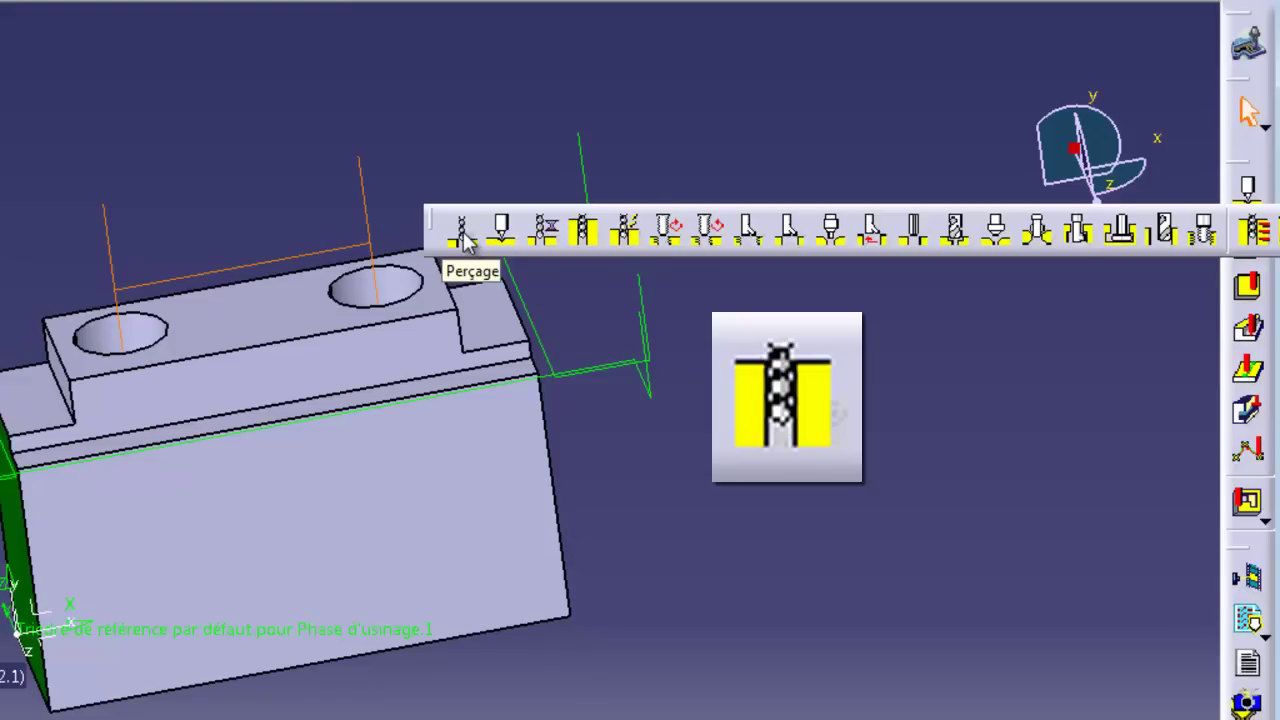
pyautogui.click(586, 232)
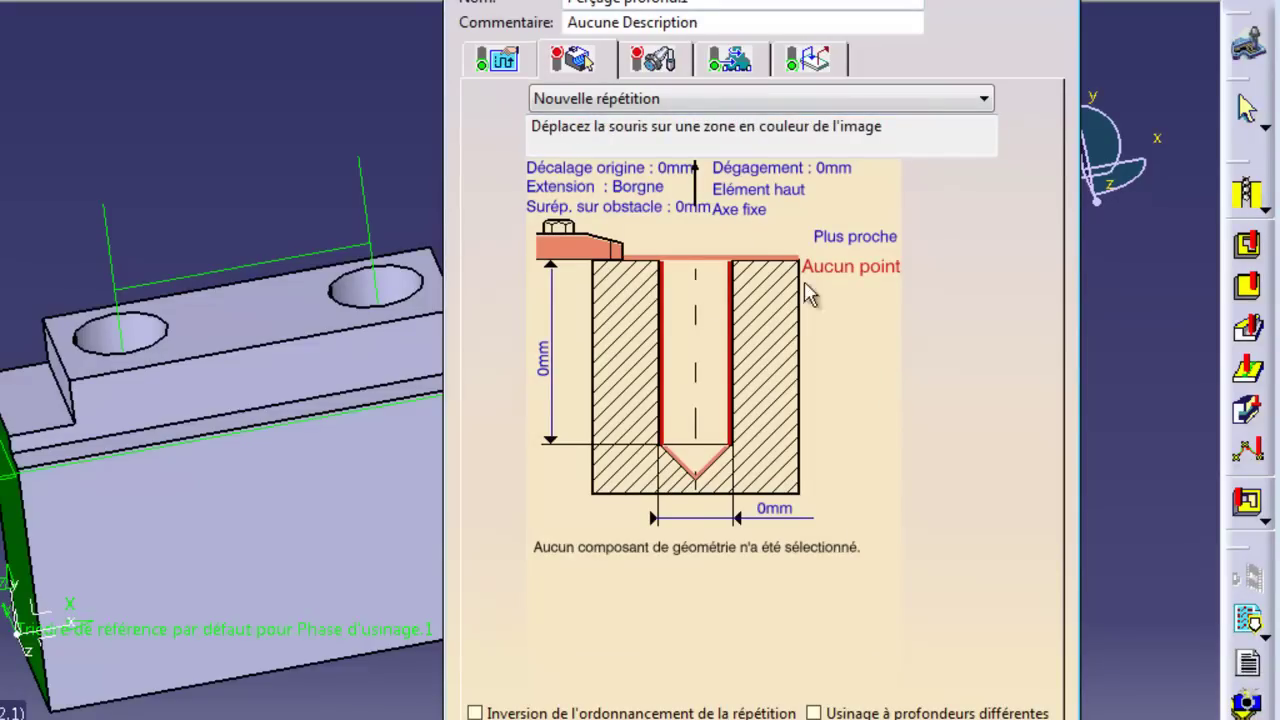
pyautogui.click(766, 270)
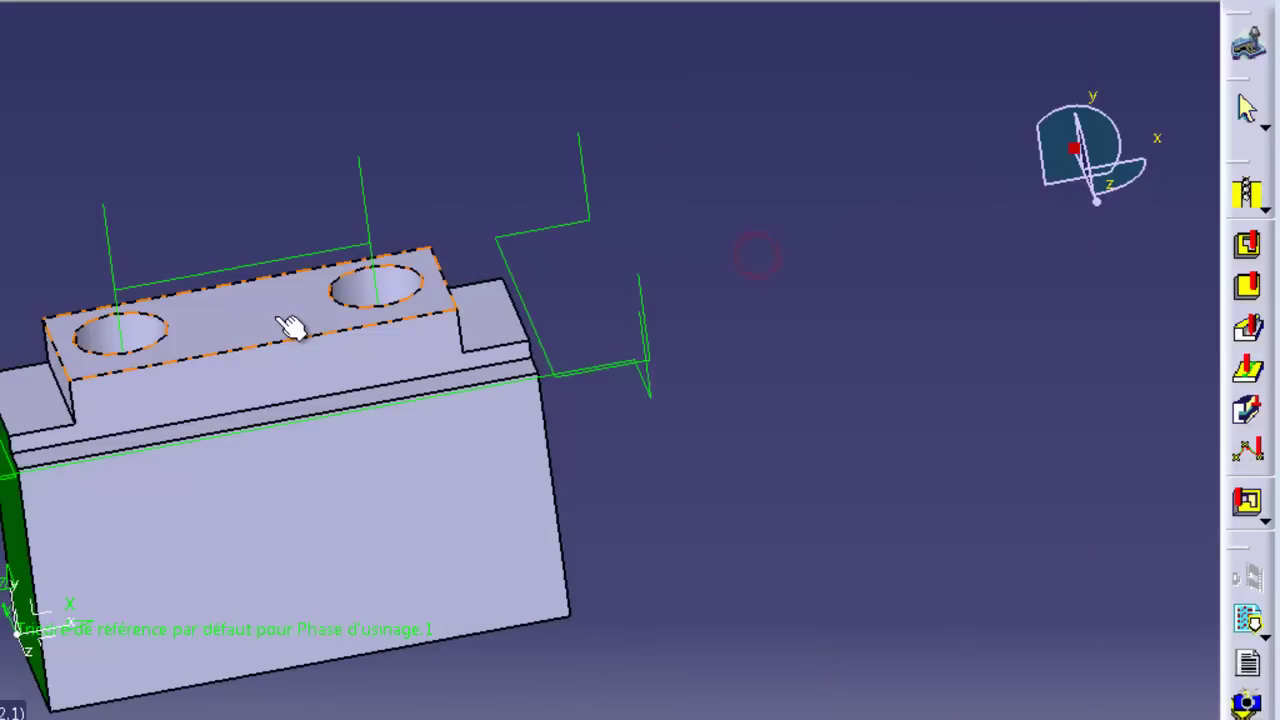
pyautogui.click(285, 323)
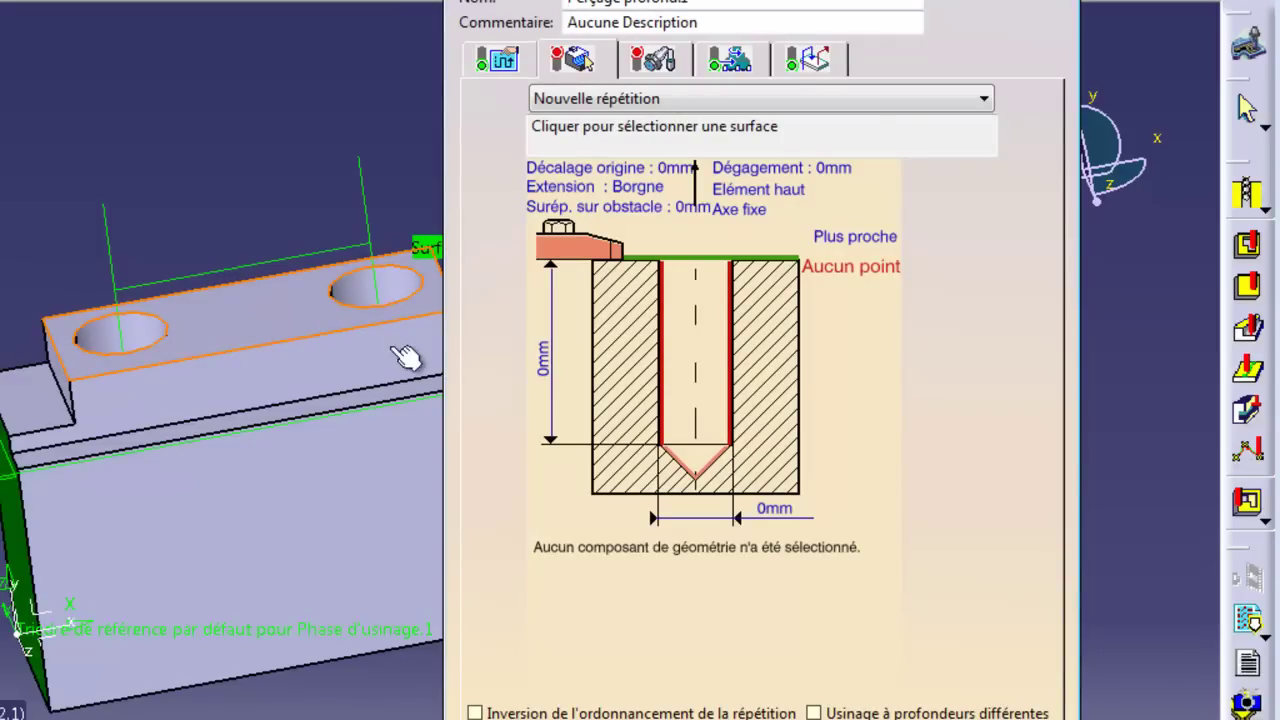
# Select the two holes in the block's upper face as the drilling pattern of Perçage profond.1
pyautogui.click(637, 325)
pyautogui.click(432, 287)
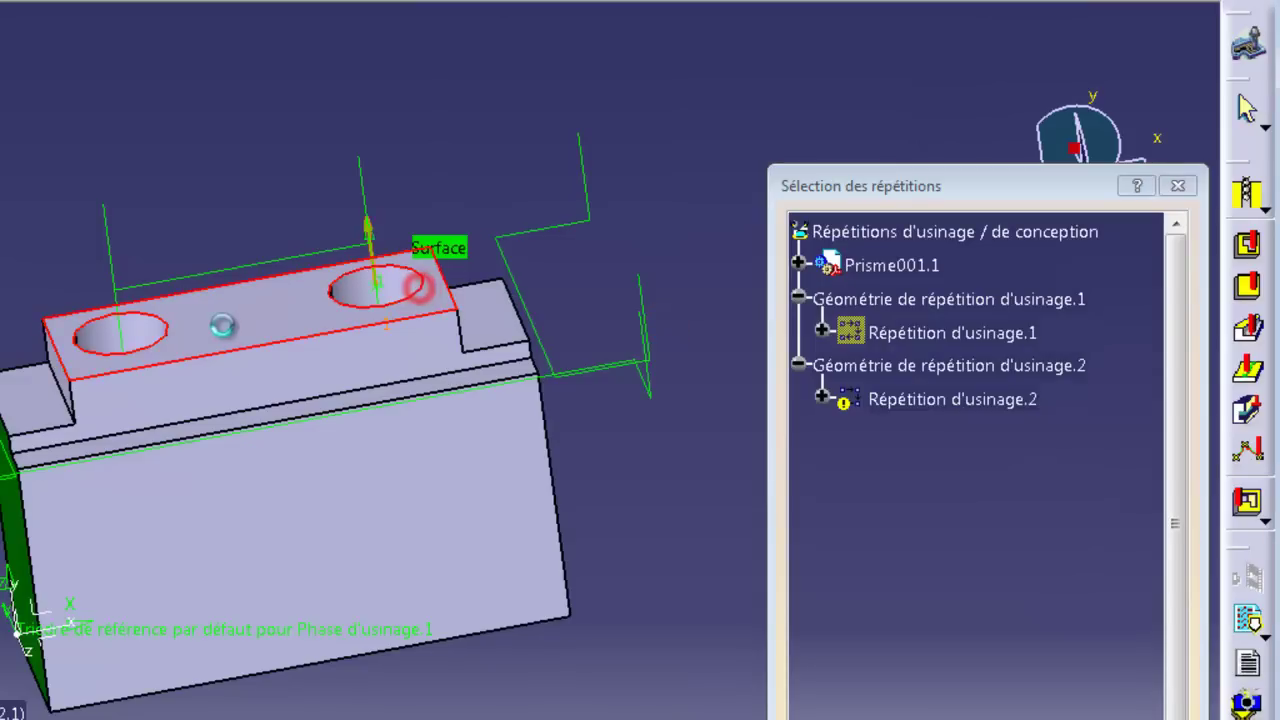
pyautogui.click(170, 345)
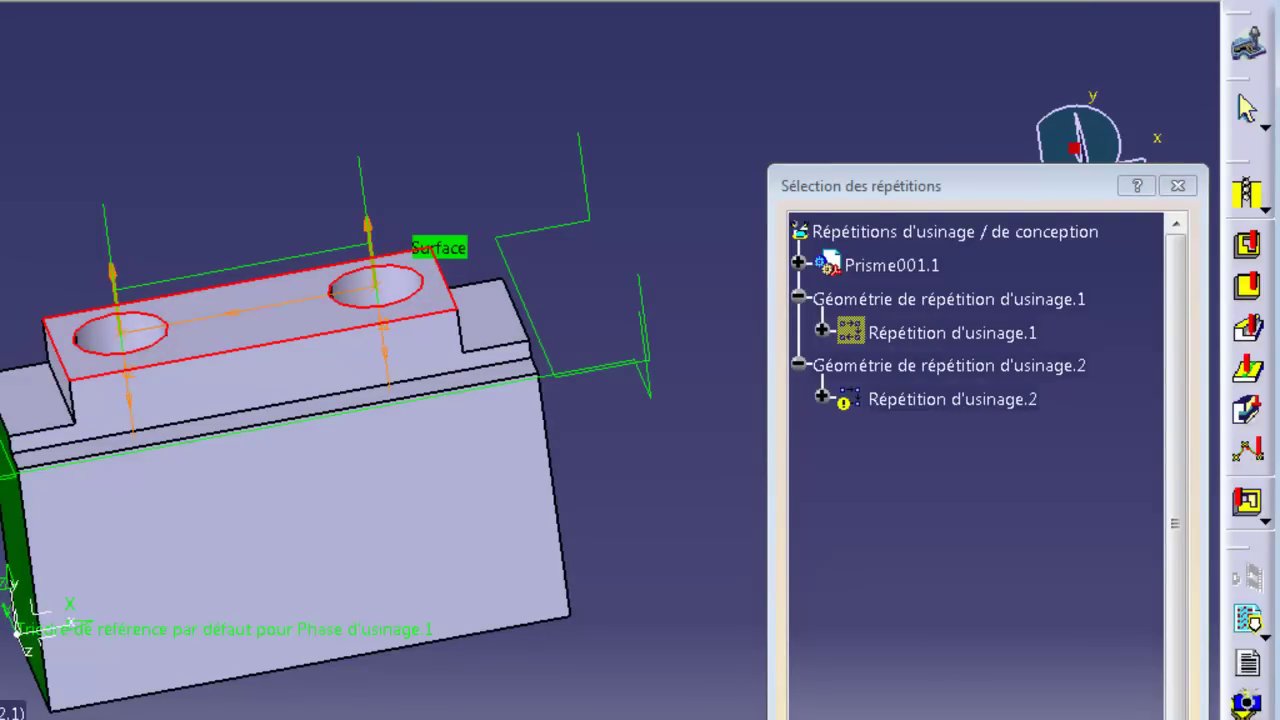
pyautogui.doubleClick(690, 350)
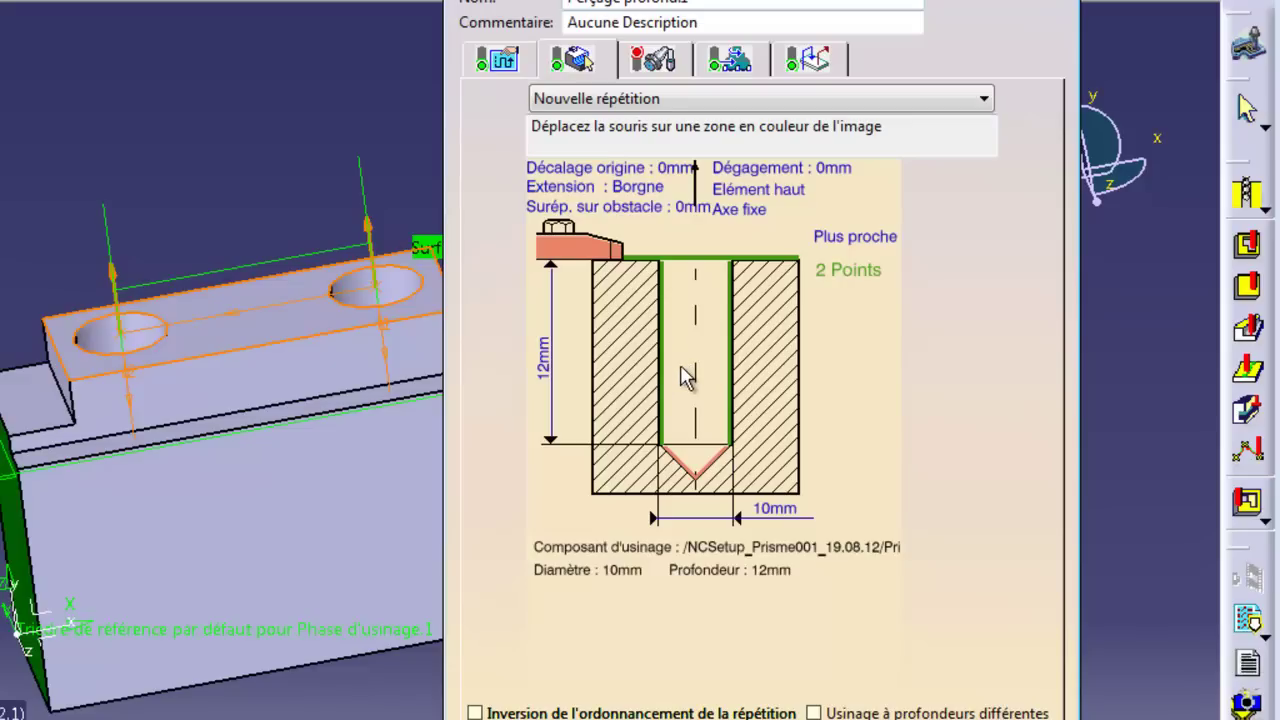
# Assign a new drill named "T4 D4 Foret D 10" as the tool of Perçage profond.1
pyautogui.click(656, 61)
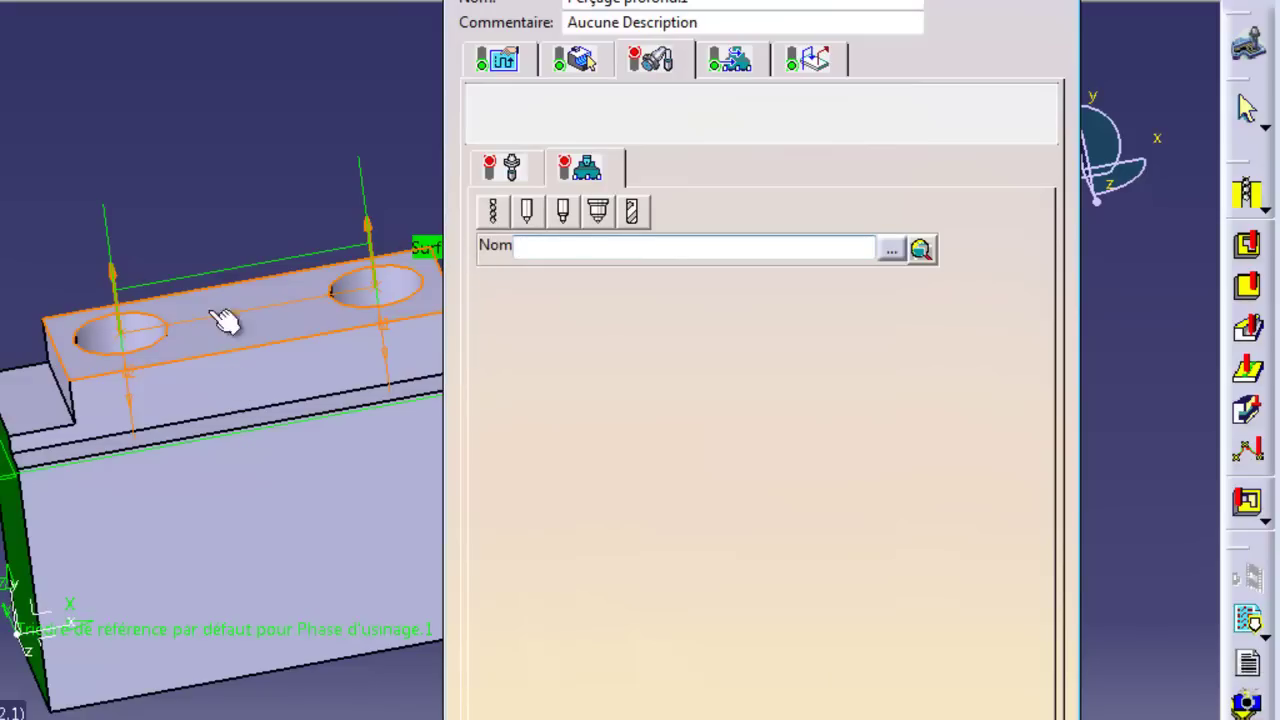
pyautogui.click(494, 214)
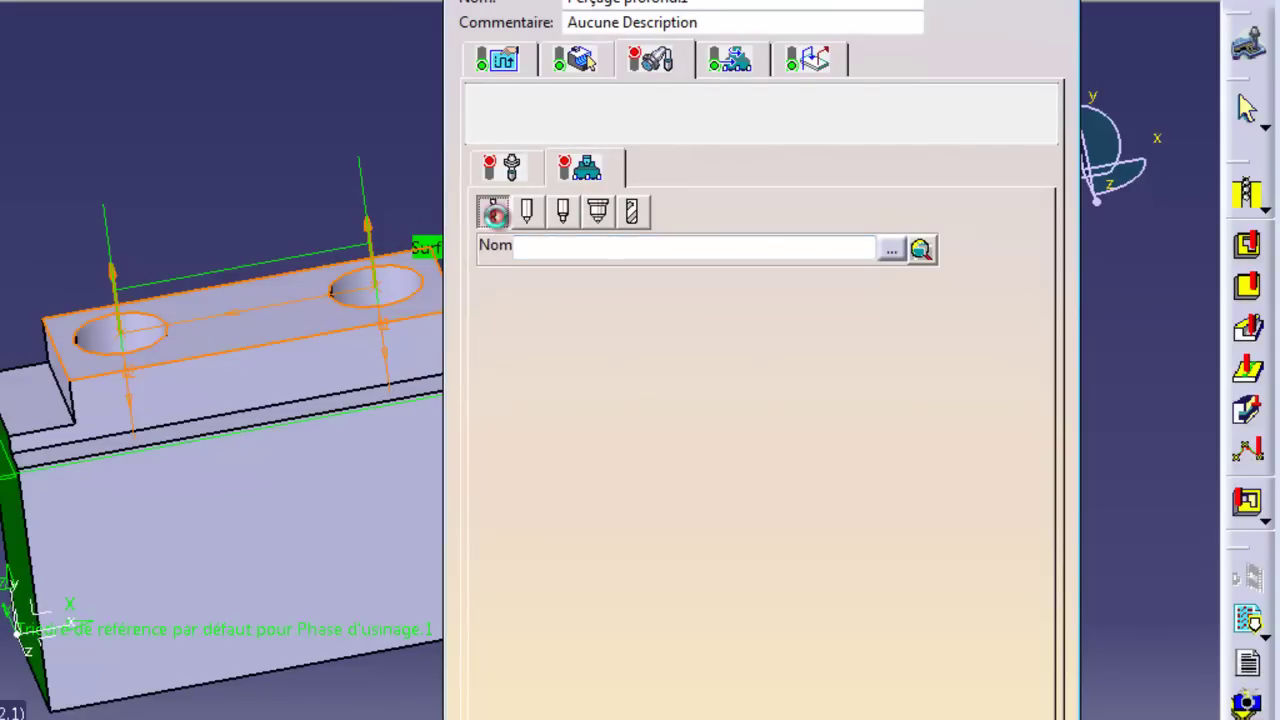
pyautogui.click(538, 249)
pyautogui.write('D4 Foret D 10')
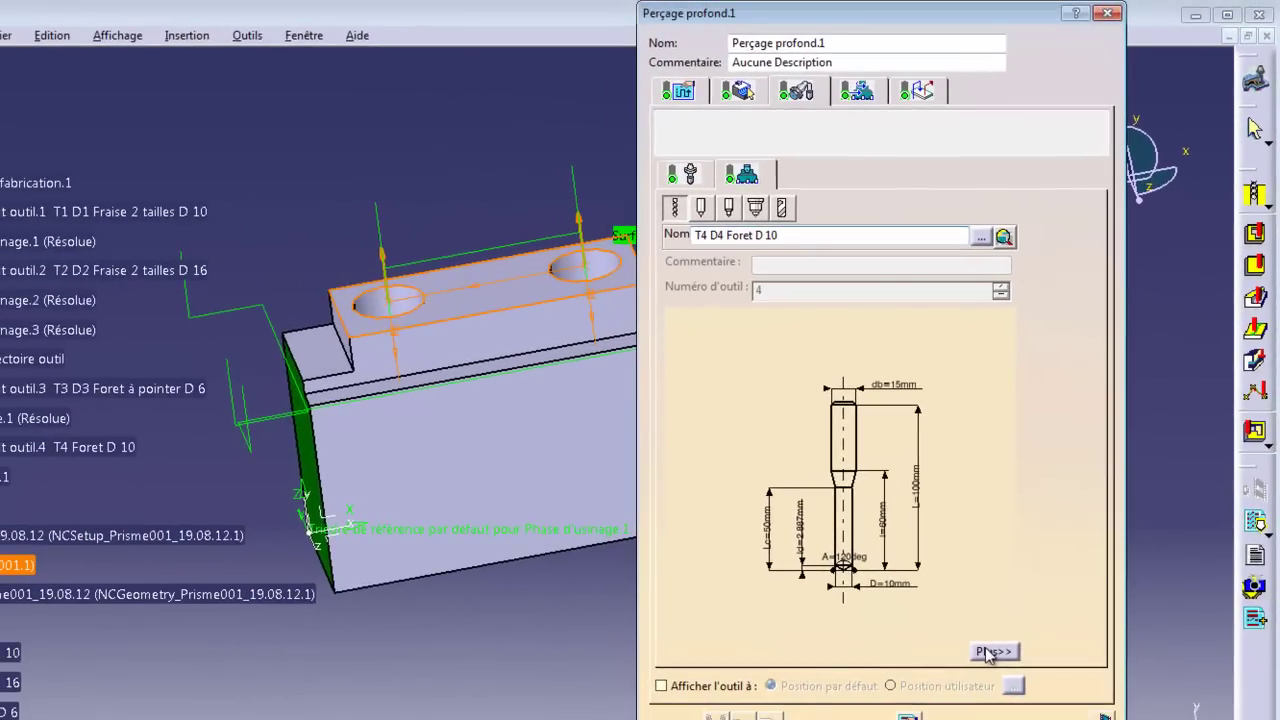
# Set the corrector ID and corrector number of the drill's P1 compensation to 4
pyautogui.click(988, 652)
pyautogui.click(1225, 50)
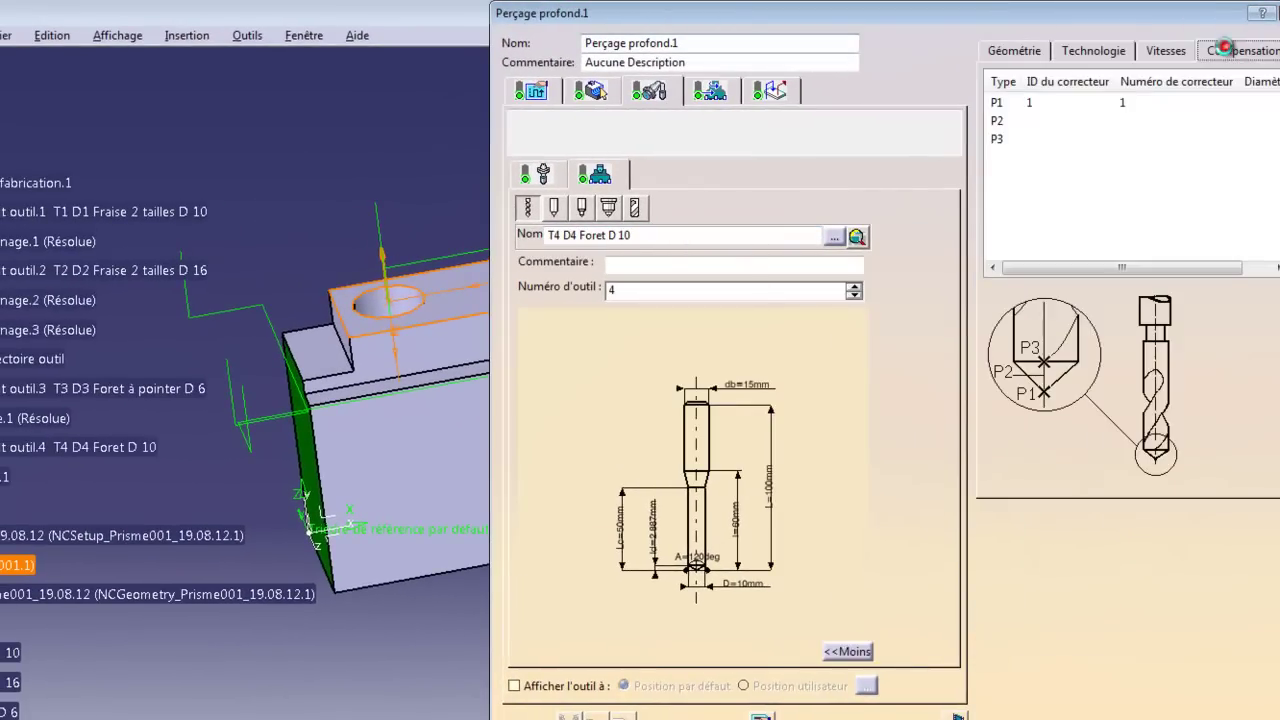
pyautogui.doubleClick(1096, 104)
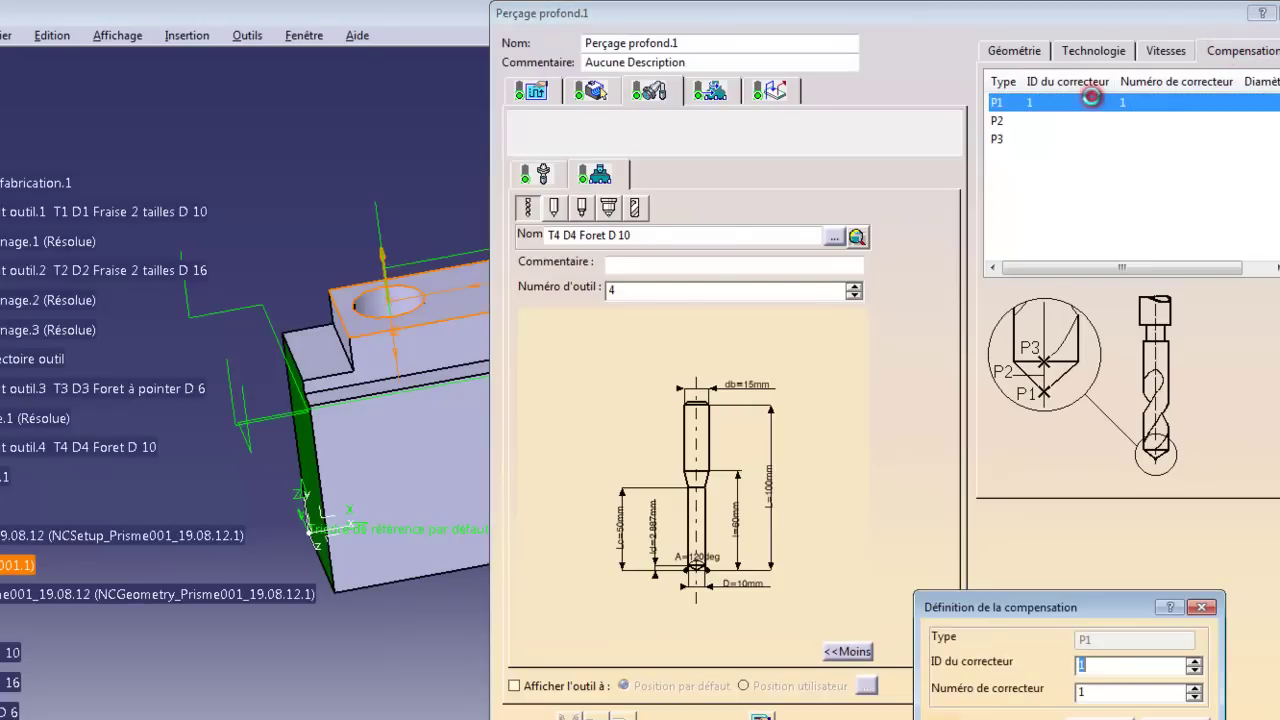
pyautogui.doubleClick(1113, 695)
pyautogui.write('4')
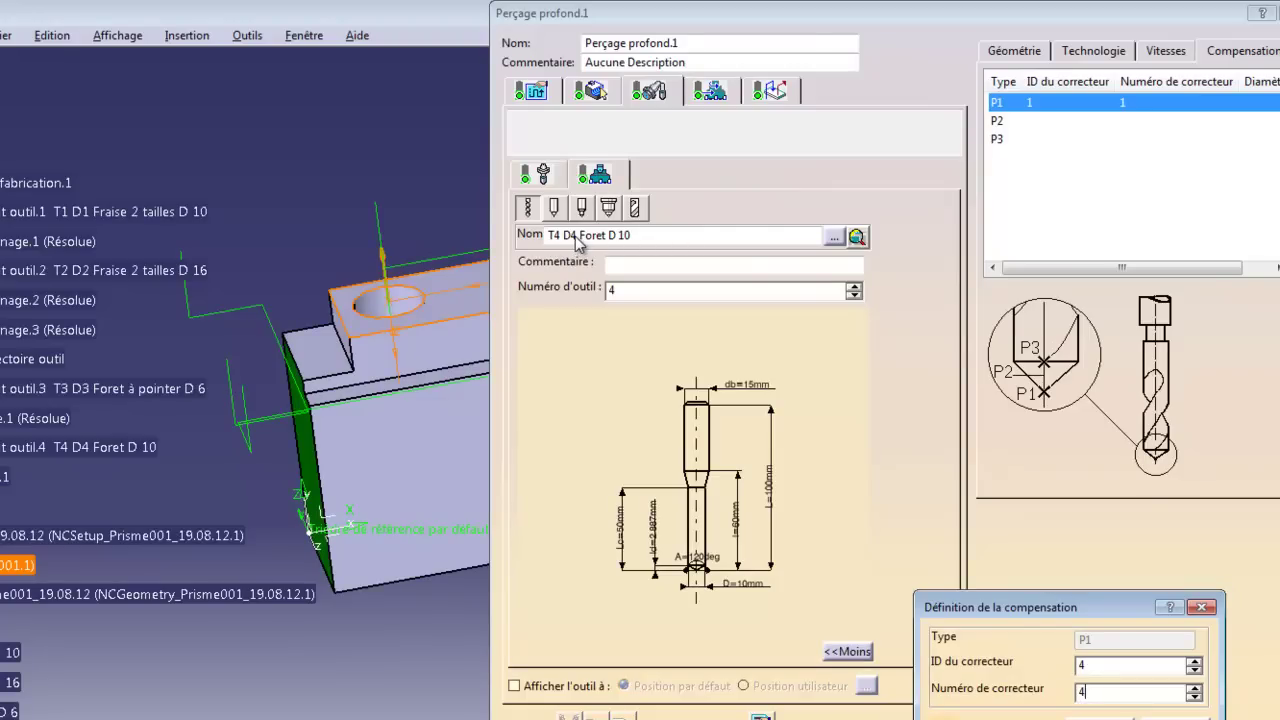
pyautogui.click(1100, 717)
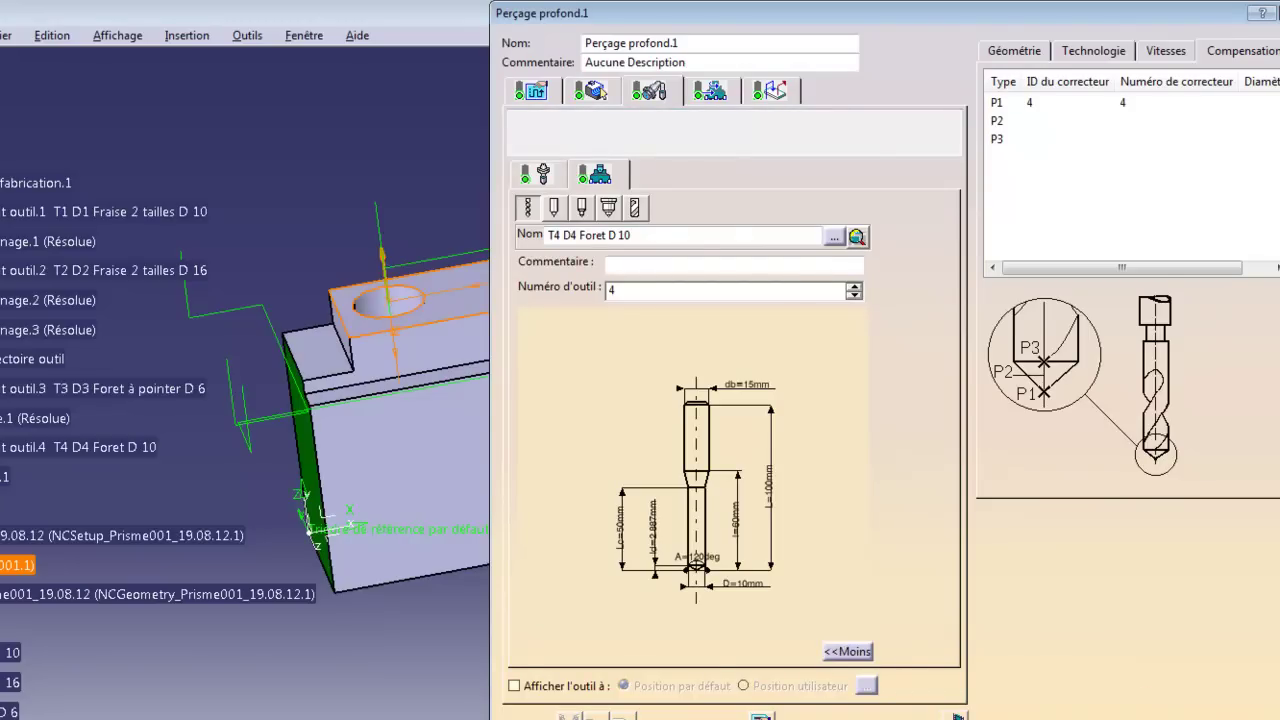
pyautogui.click(1100, 718)
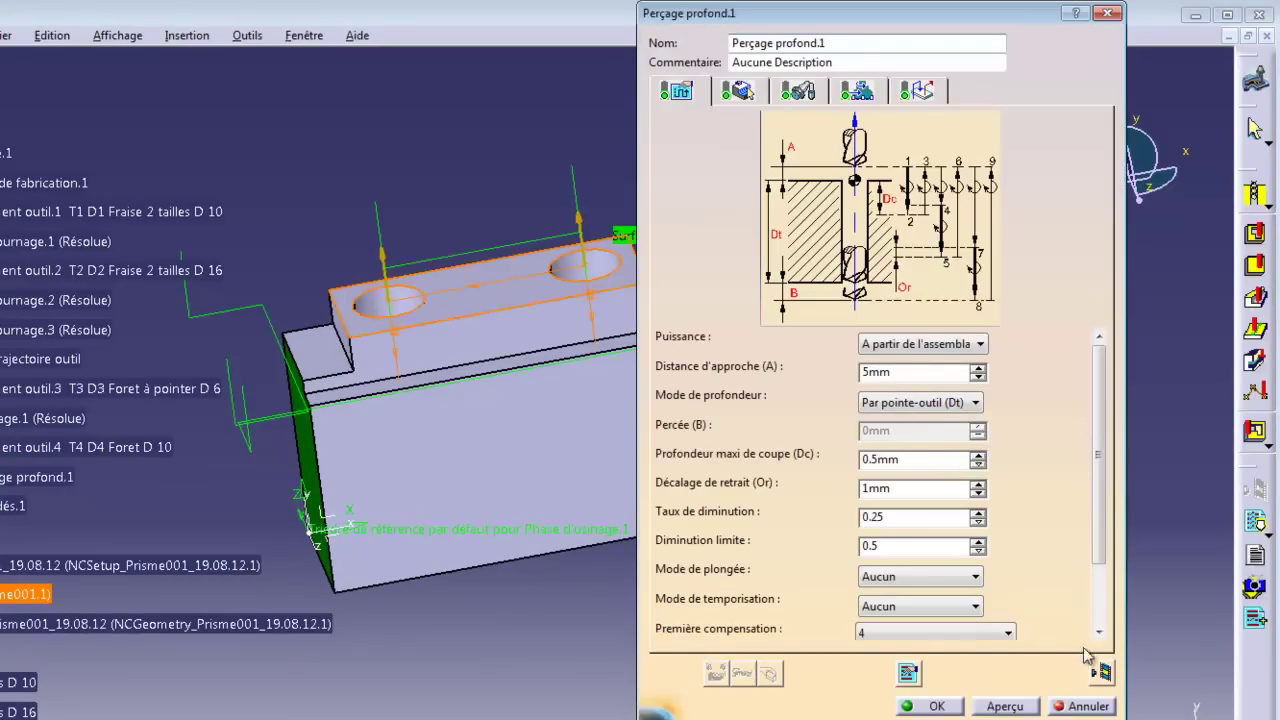
# Compute the Perçage profond.1 tool path and replay it point by point from its start
pyautogui.click(1098, 668)
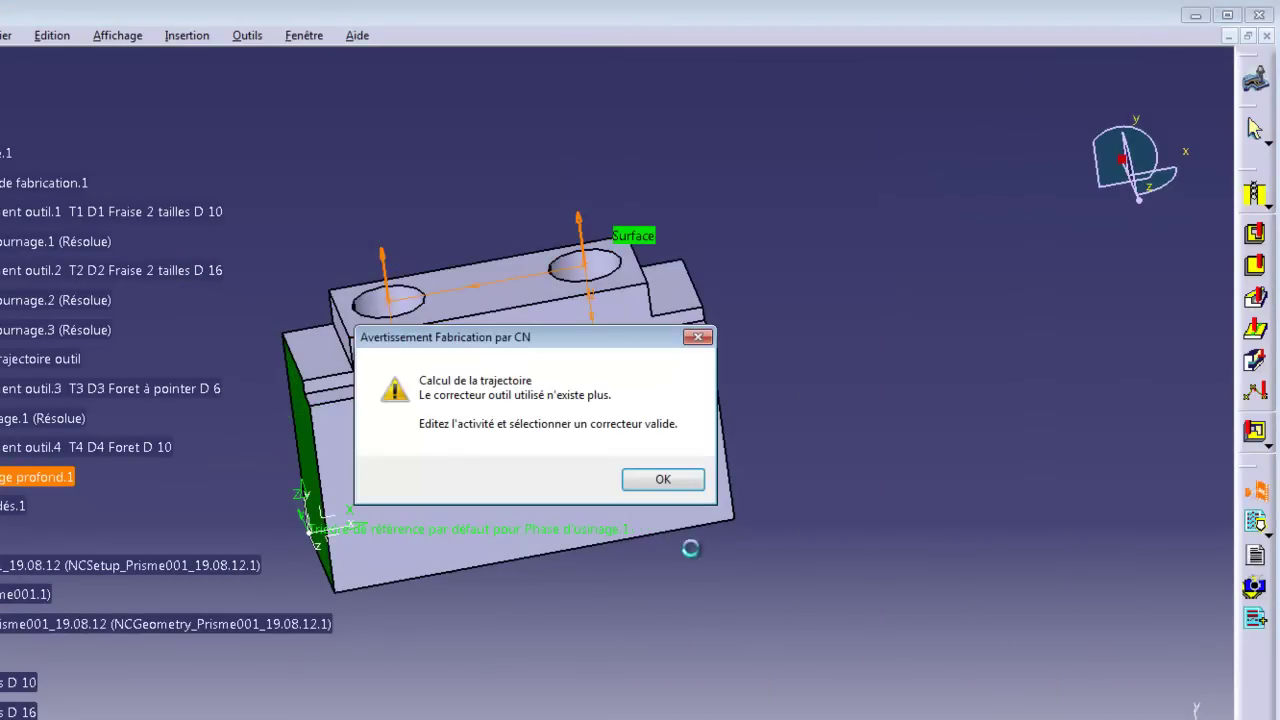
pyautogui.click(665, 474)
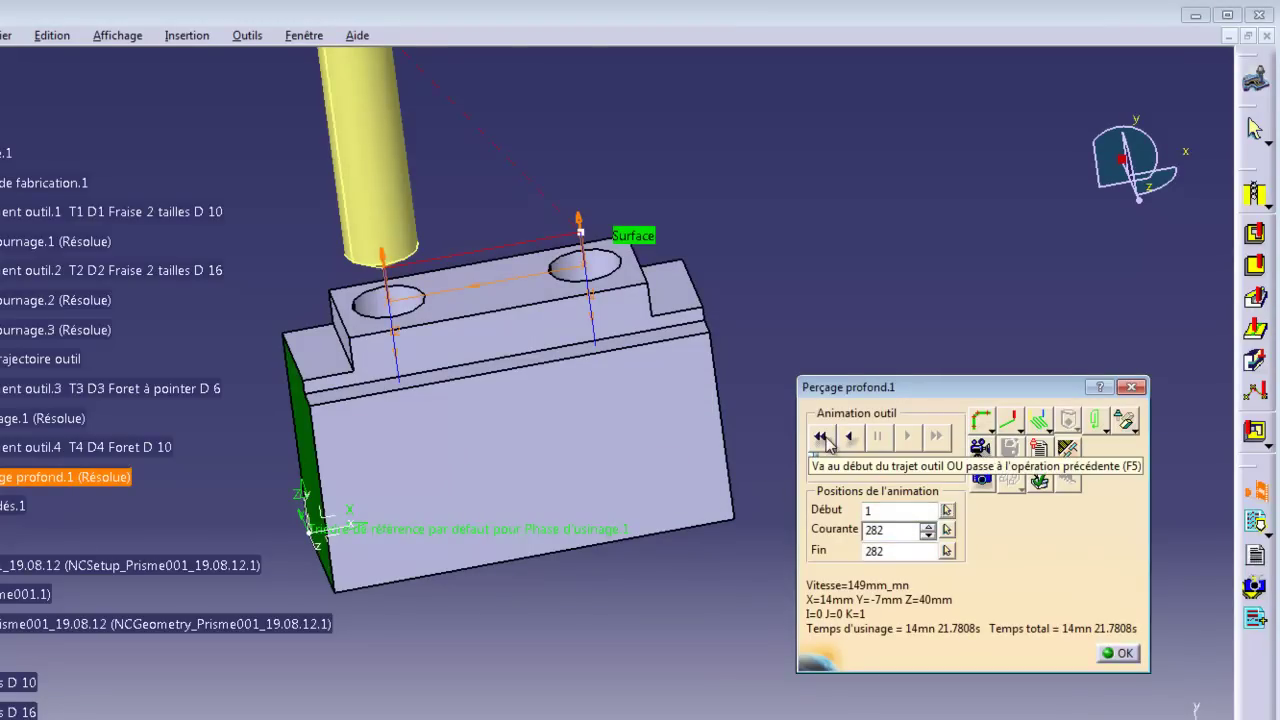
pyautogui.click(822, 437)
pyautogui.click(909, 440)
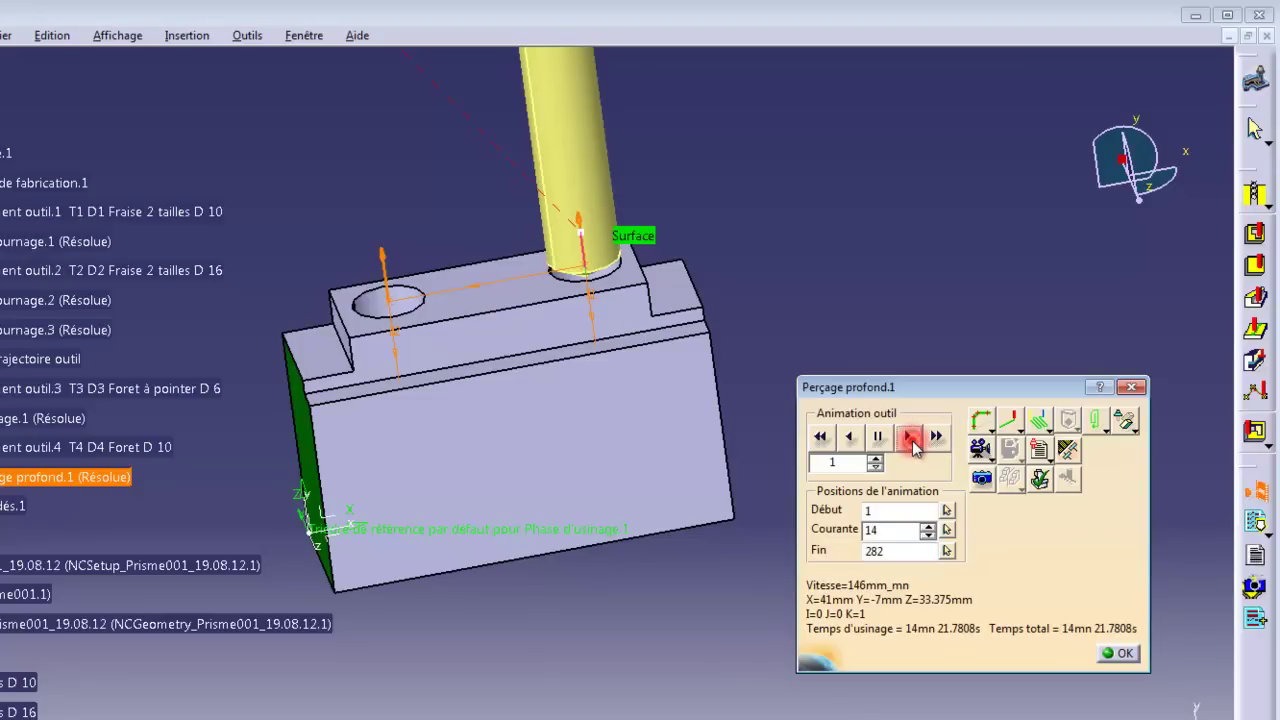
pyautogui.click(1118, 653)
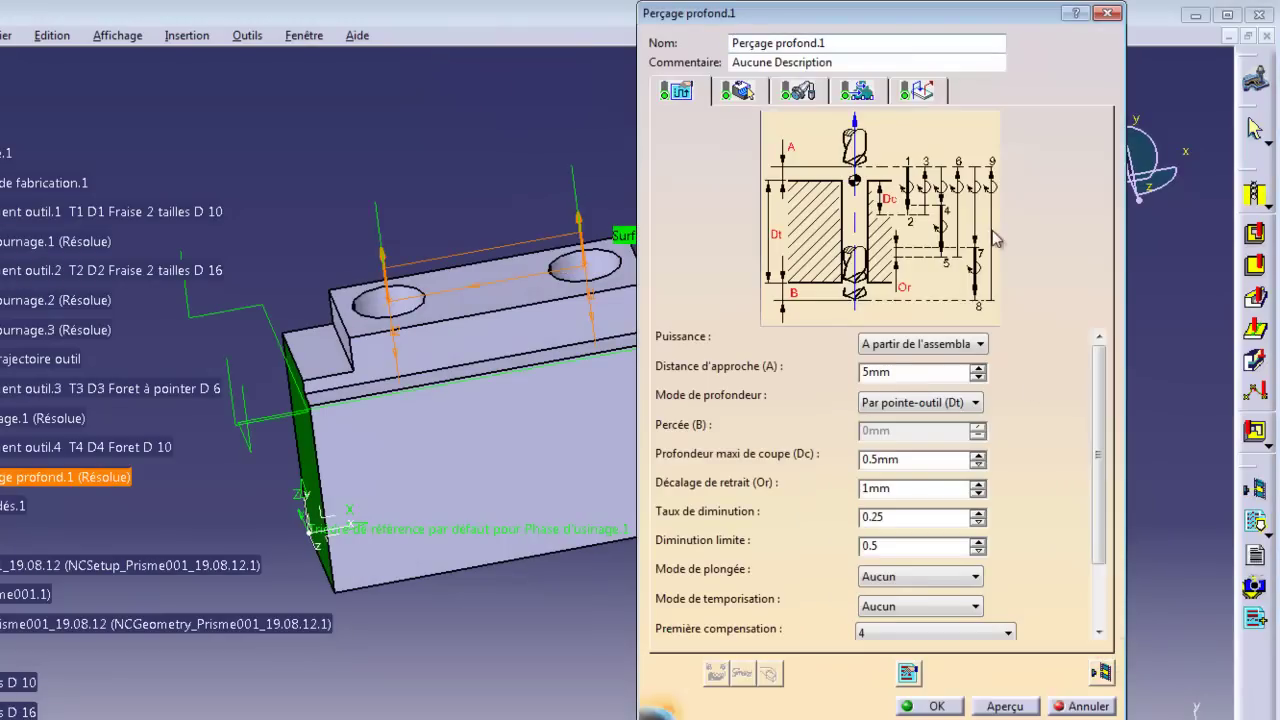
# Turn off automatic spindle speed calculation for Perçage profond.1, evaluate 1000*20/3.14/10 as the machining speed, and round it to 637 turn_mn
pyautogui.click(917, 92)
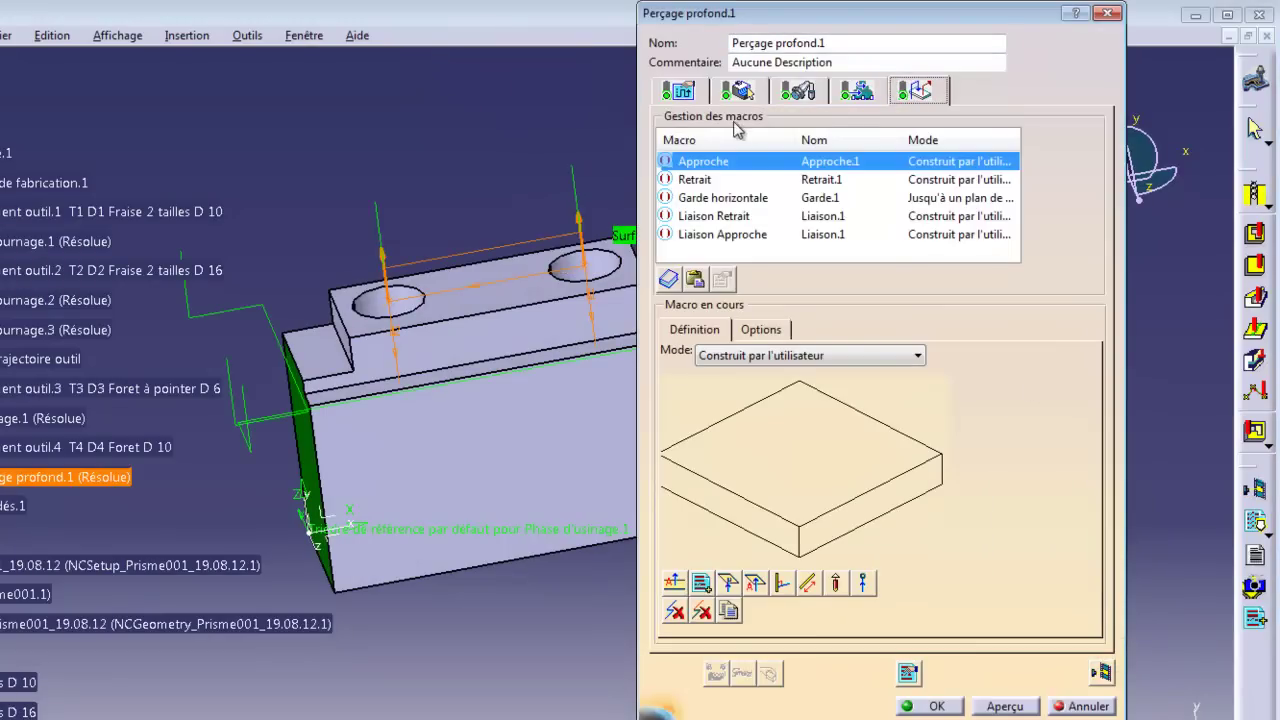
pyautogui.click(860, 96)
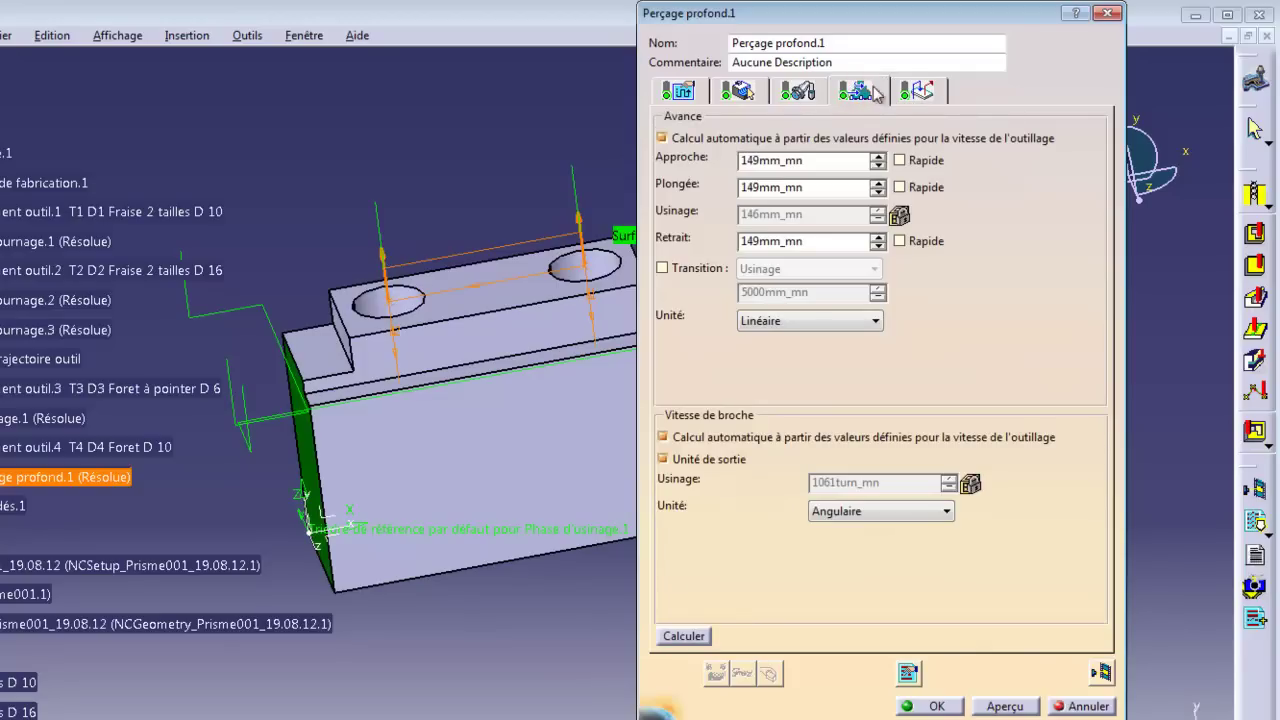
pyautogui.click(800, 95)
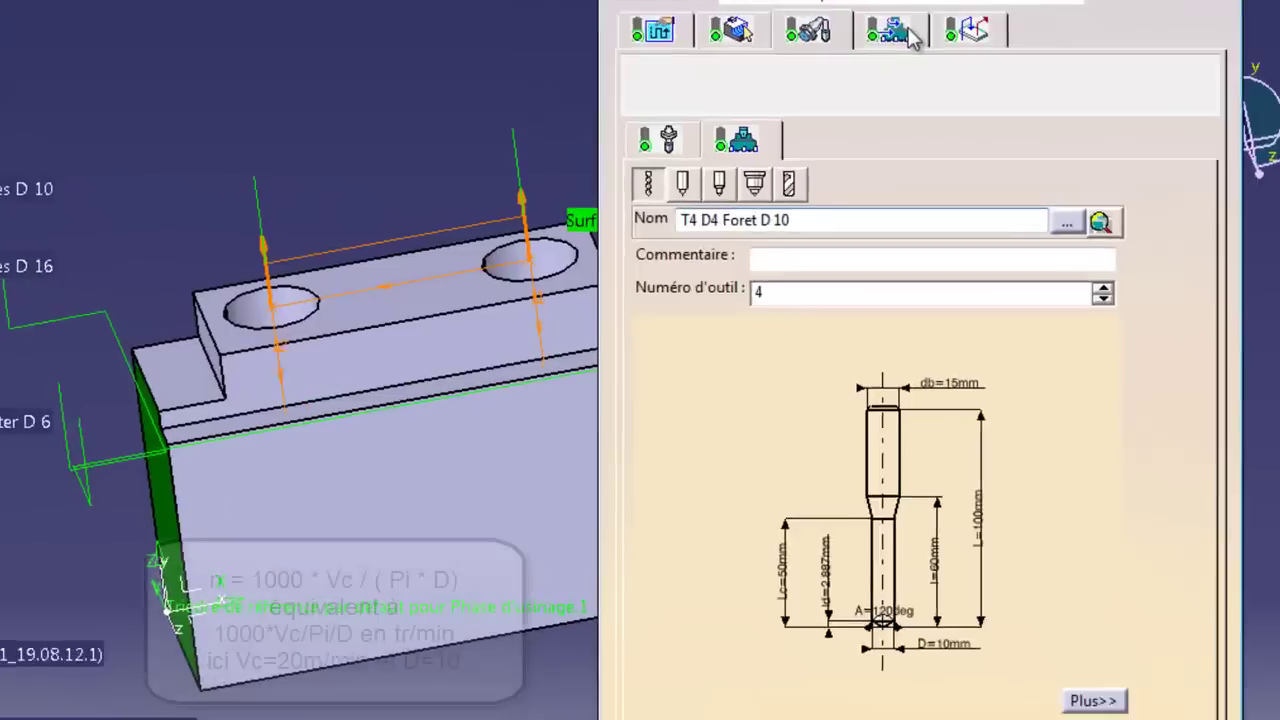
pyautogui.click(908, 32)
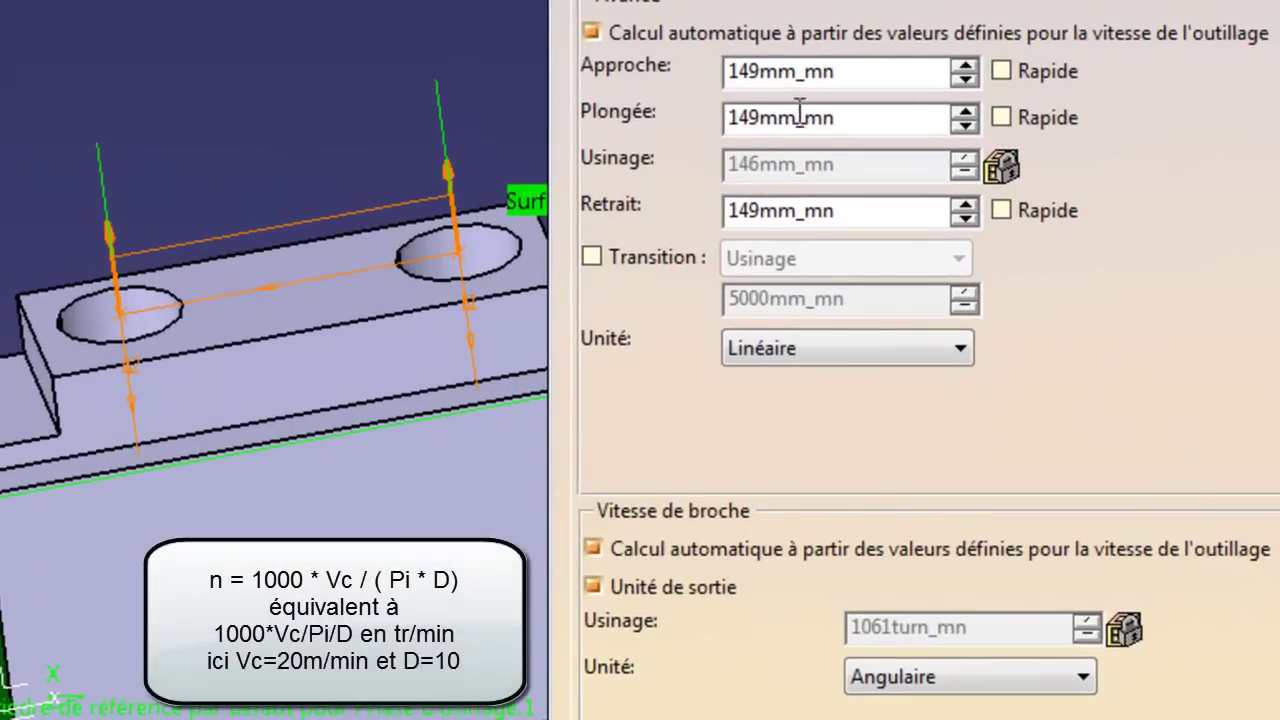
pyautogui.click(606, 550)
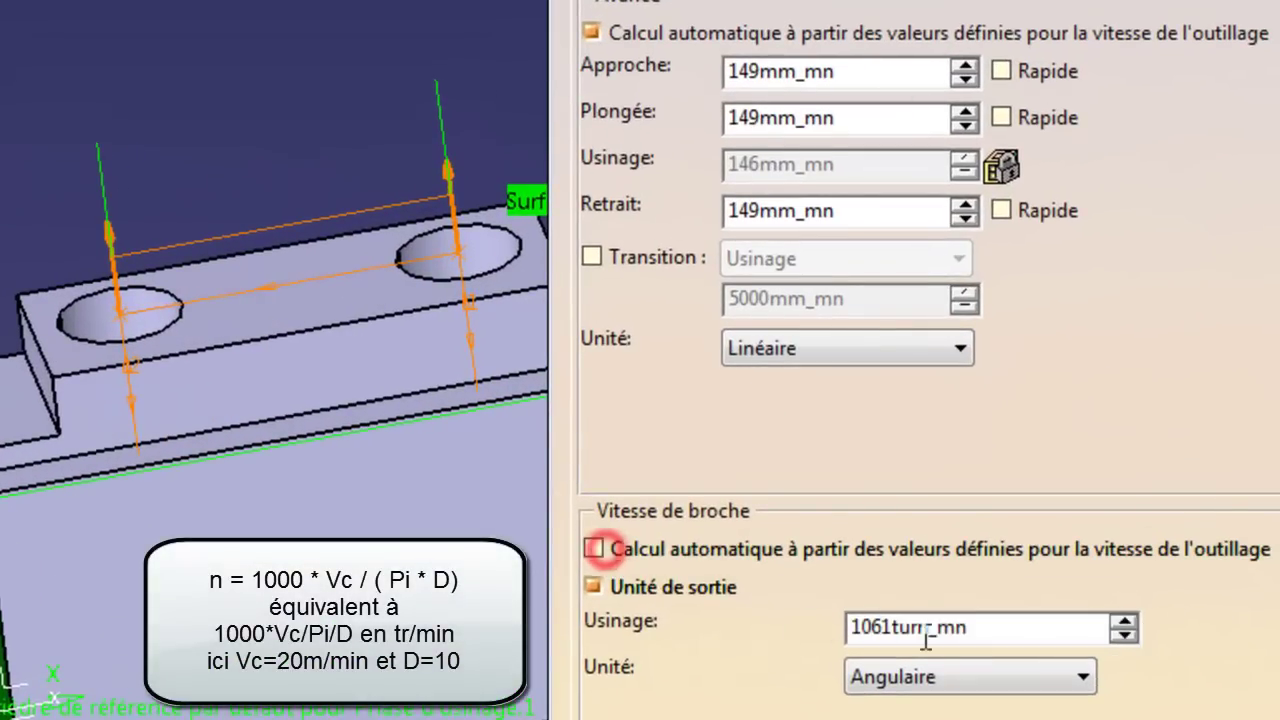
pyautogui.doubleClick(990, 628)
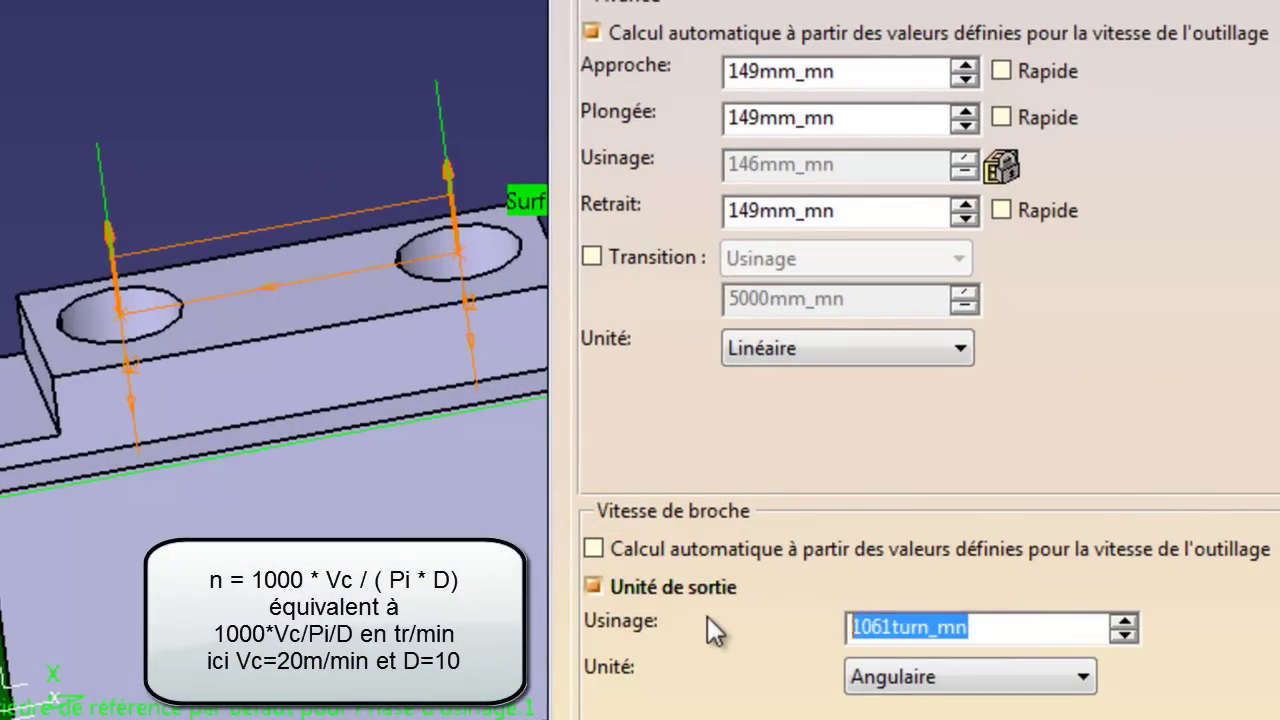
pyautogui.write('1000*20/3.14/10')
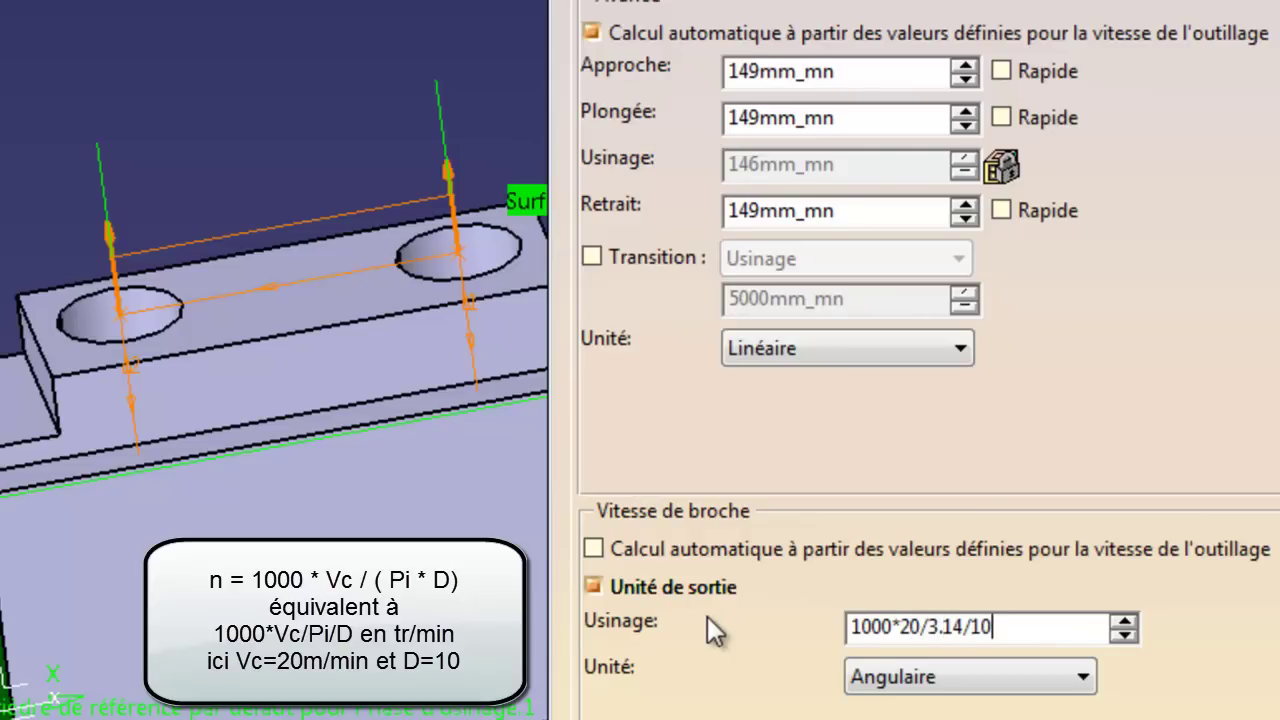
pyautogui.press('Return')
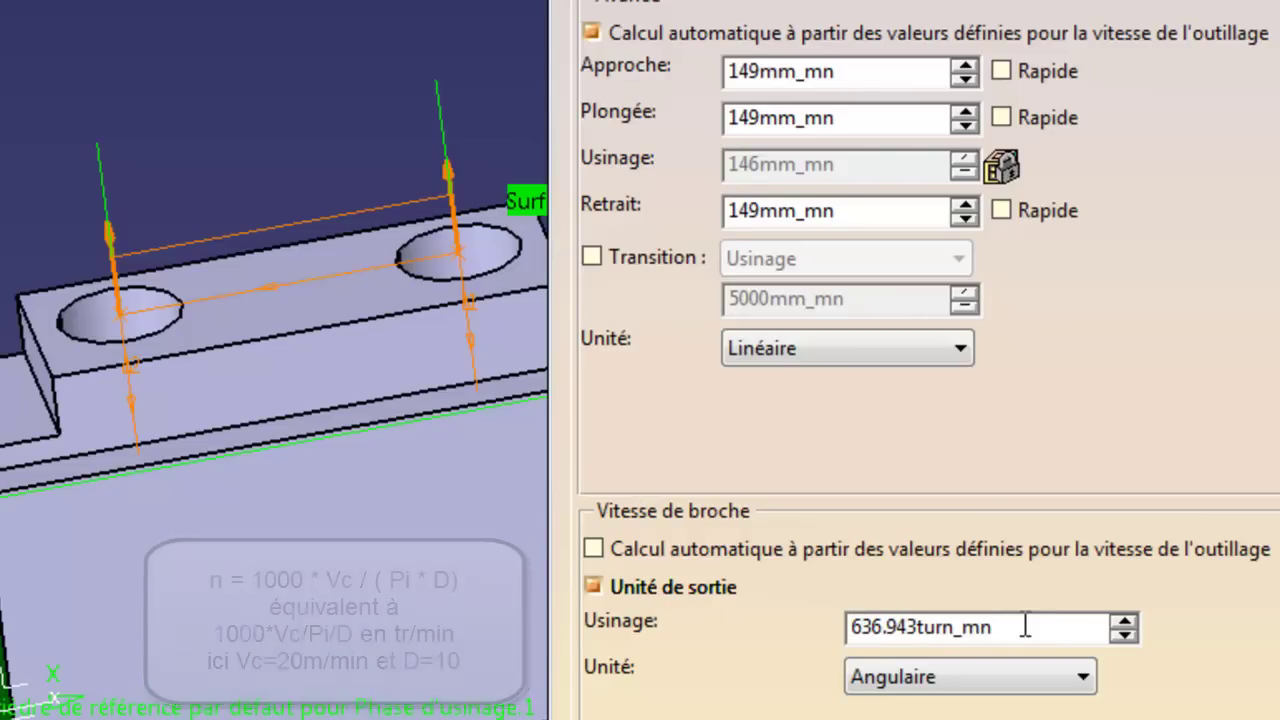
pyautogui.doubleClick(940, 626)
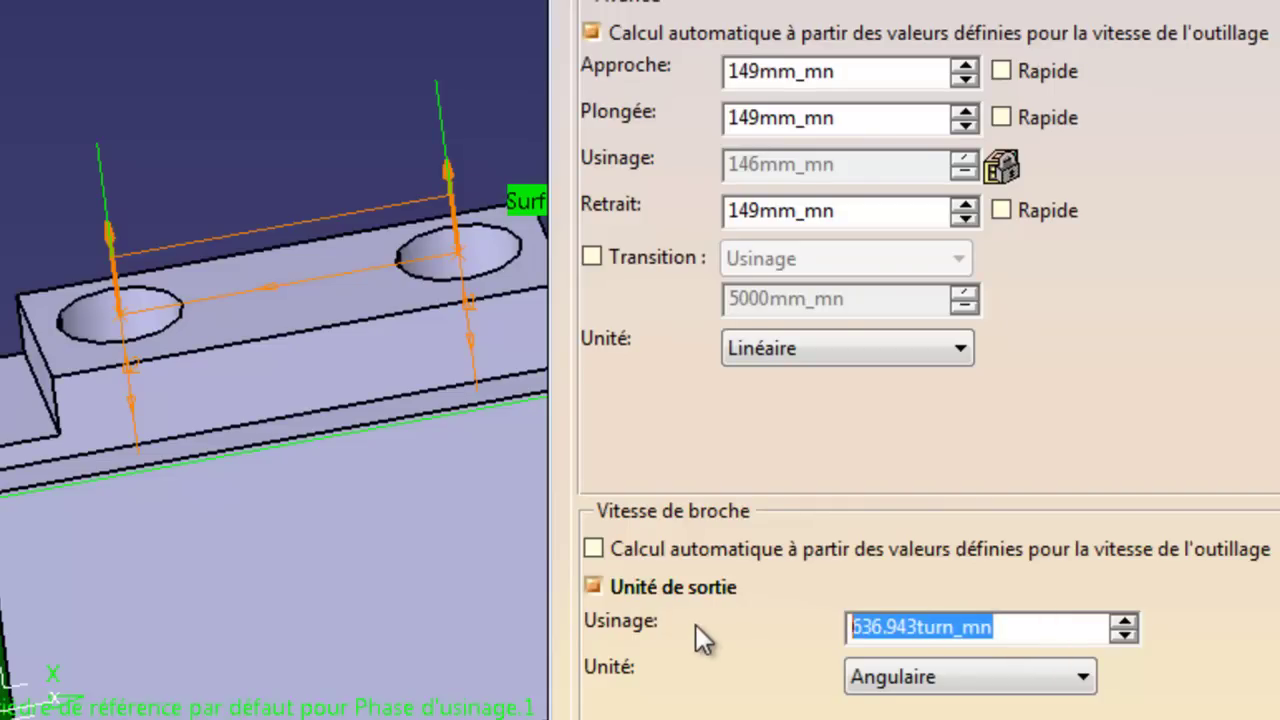
pyautogui.write('637')
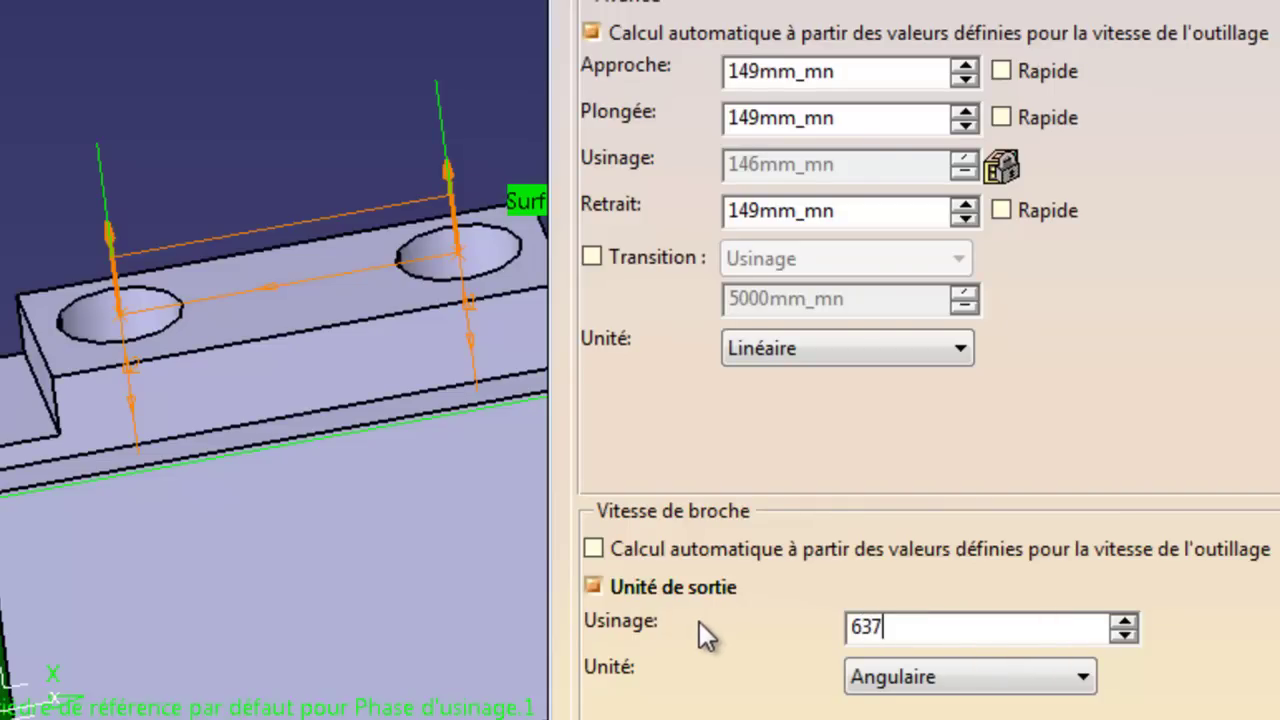
# Turn off automatic feedrate calculation for Perçage profond.1, evaluate 0.07*2*637 as the machining feed, and round it to 89 mm_mn
pyautogui.click(840, 71)
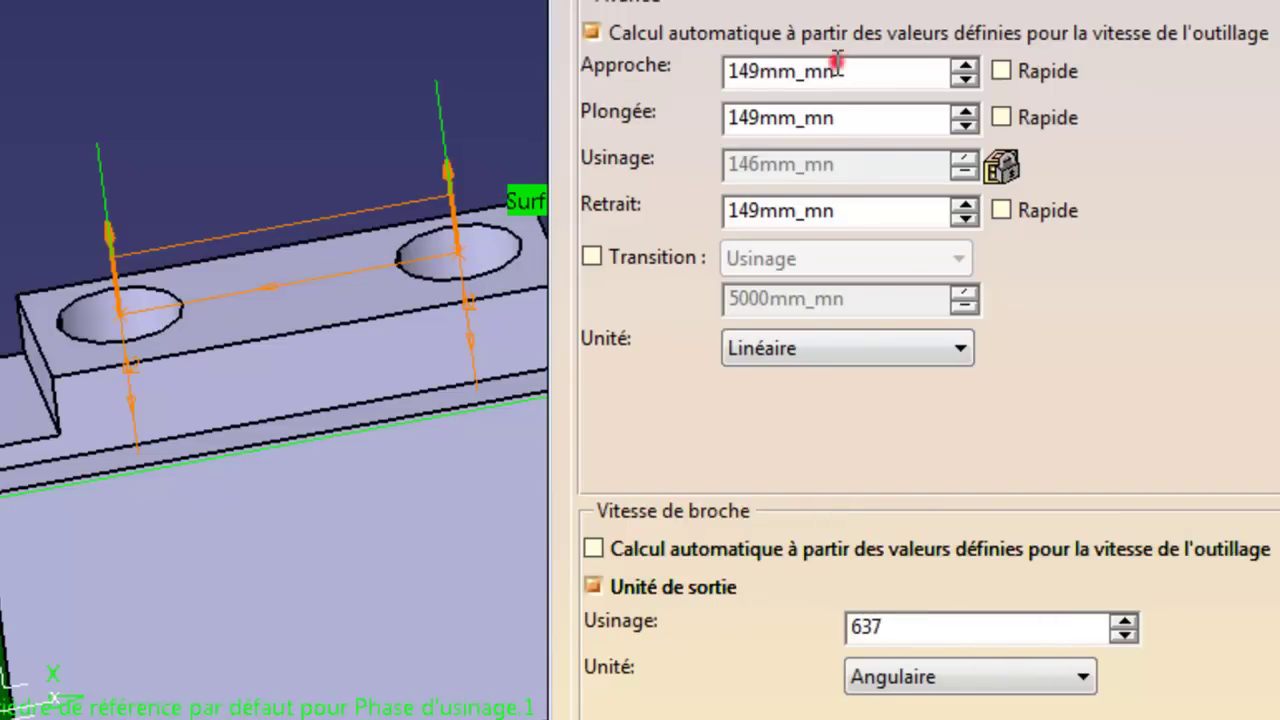
pyautogui.click(592, 33)
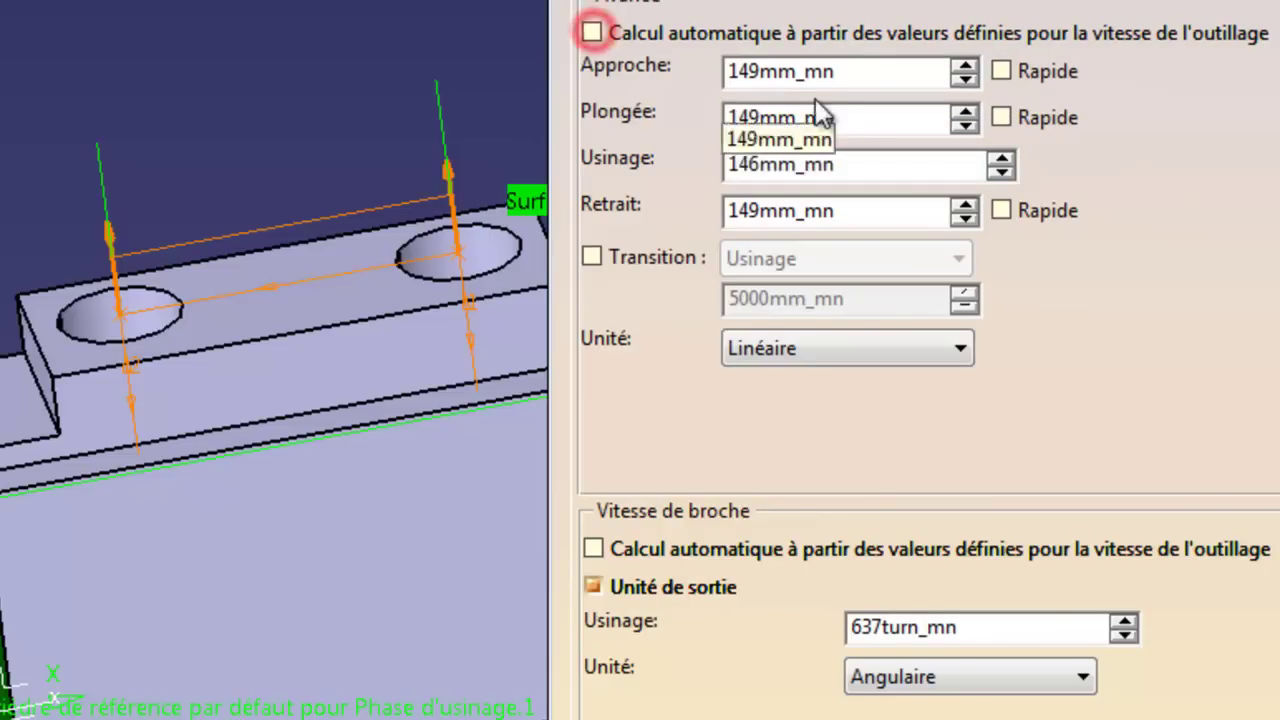
pyautogui.doubleClick(862, 163)
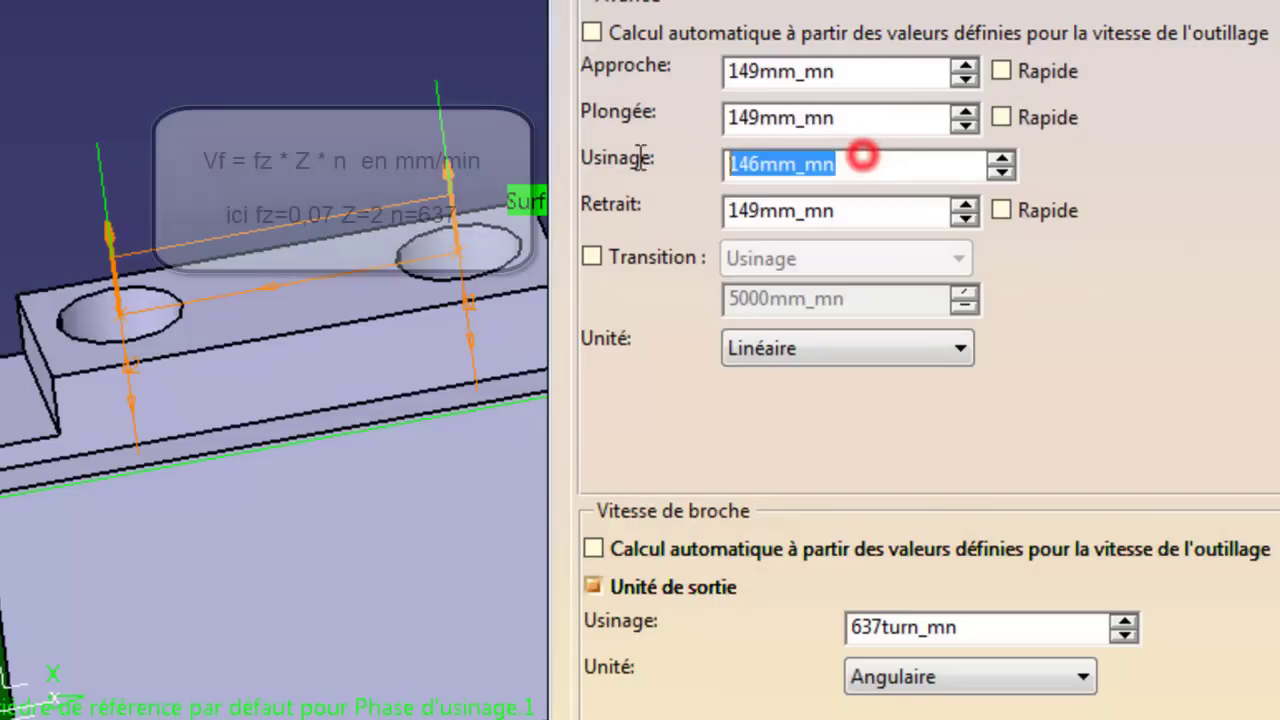
pyautogui.write('0.')
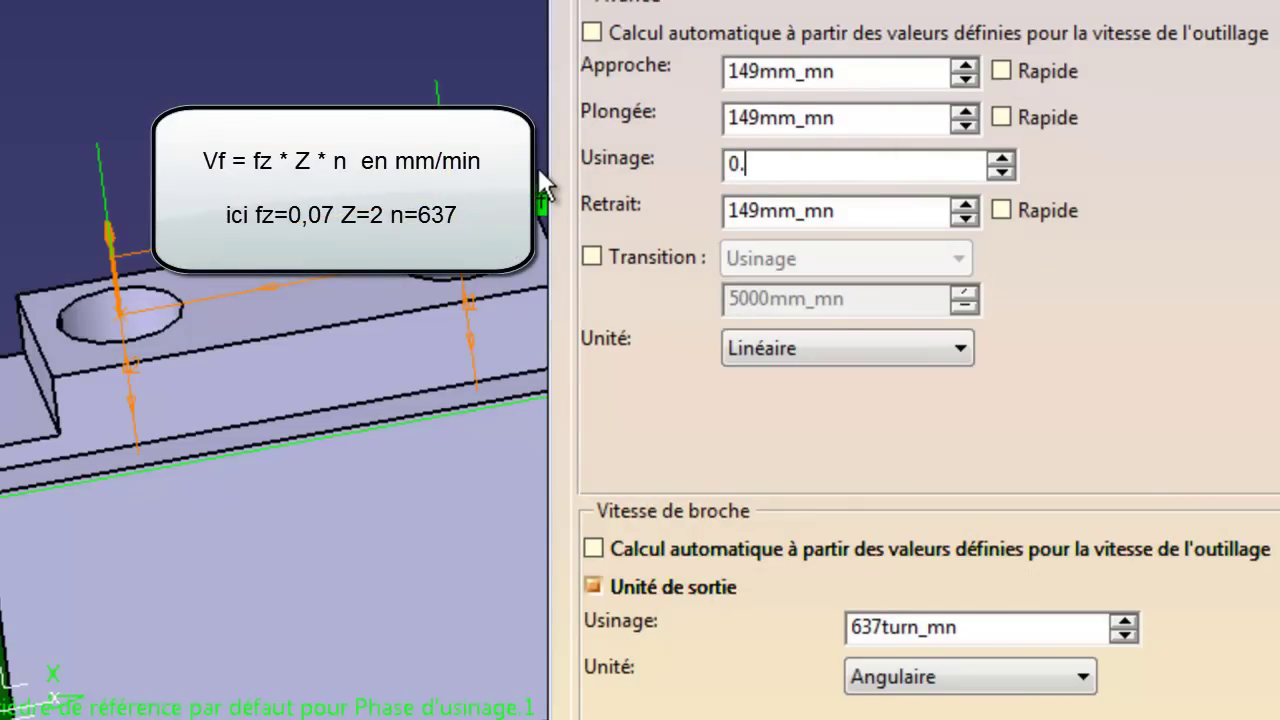
pyautogui.write('07*2*')
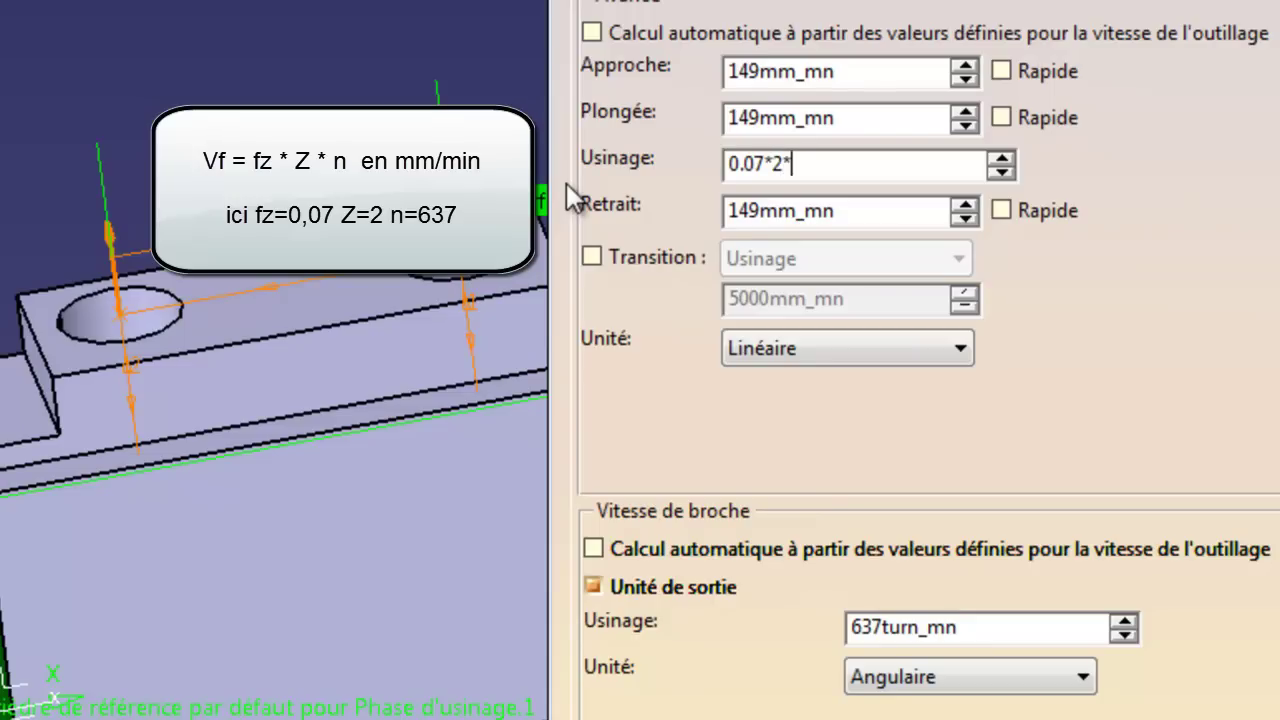
pyautogui.write('637')
pyautogui.press('Return')
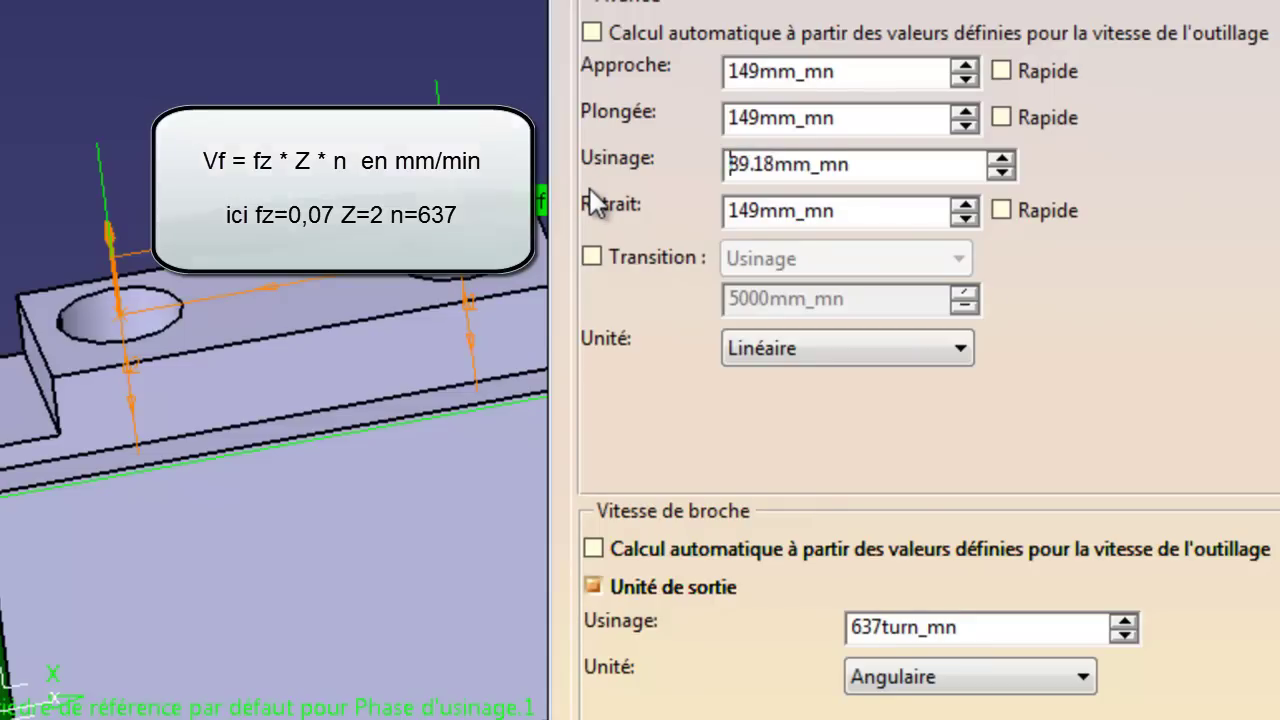
pyautogui.moveTo(858, 164); pyautogui.dragTo(662, 172)
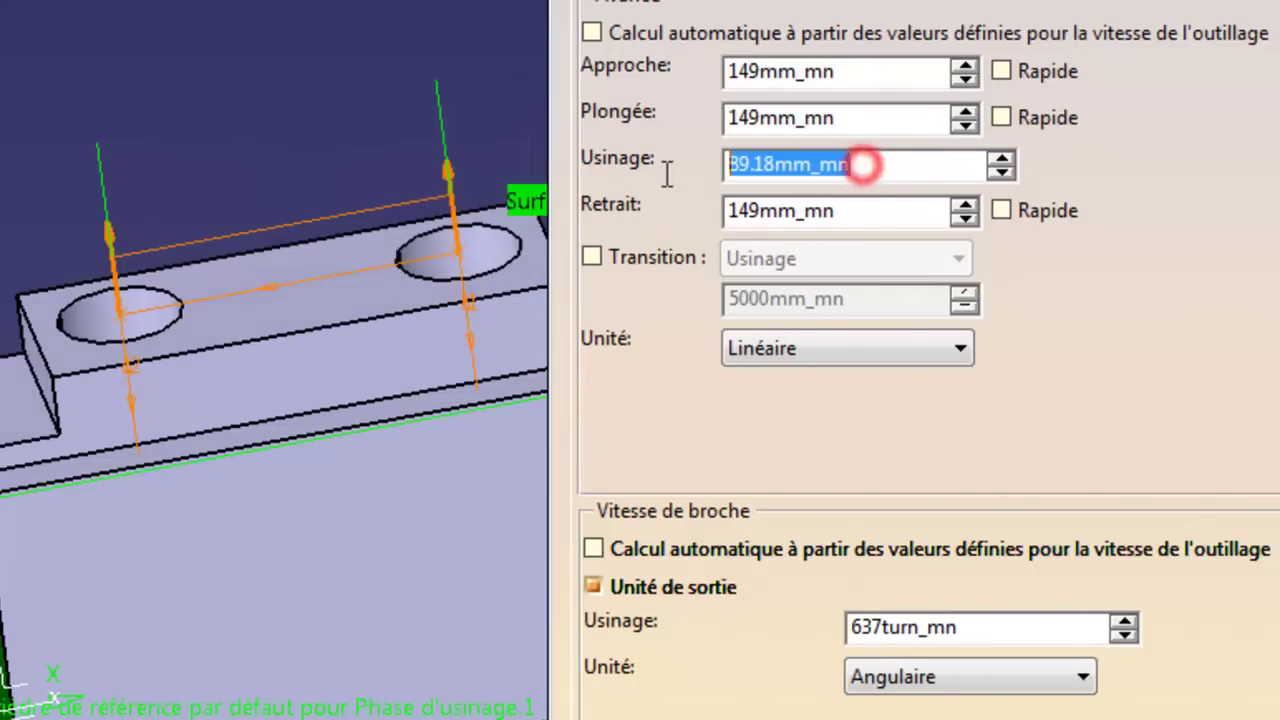
pyautogui.write('89')
# Set the approach, plunge and retract feedrates of Perçage profond.1 to 89 mm_mn
pyautogui.moveTo(842, 74); pyautogui.dragTo(722, 74)
pyautogui.write('89')
pyautogui.moveTo(880, 122); pyautogui.dragTo(668, 136)
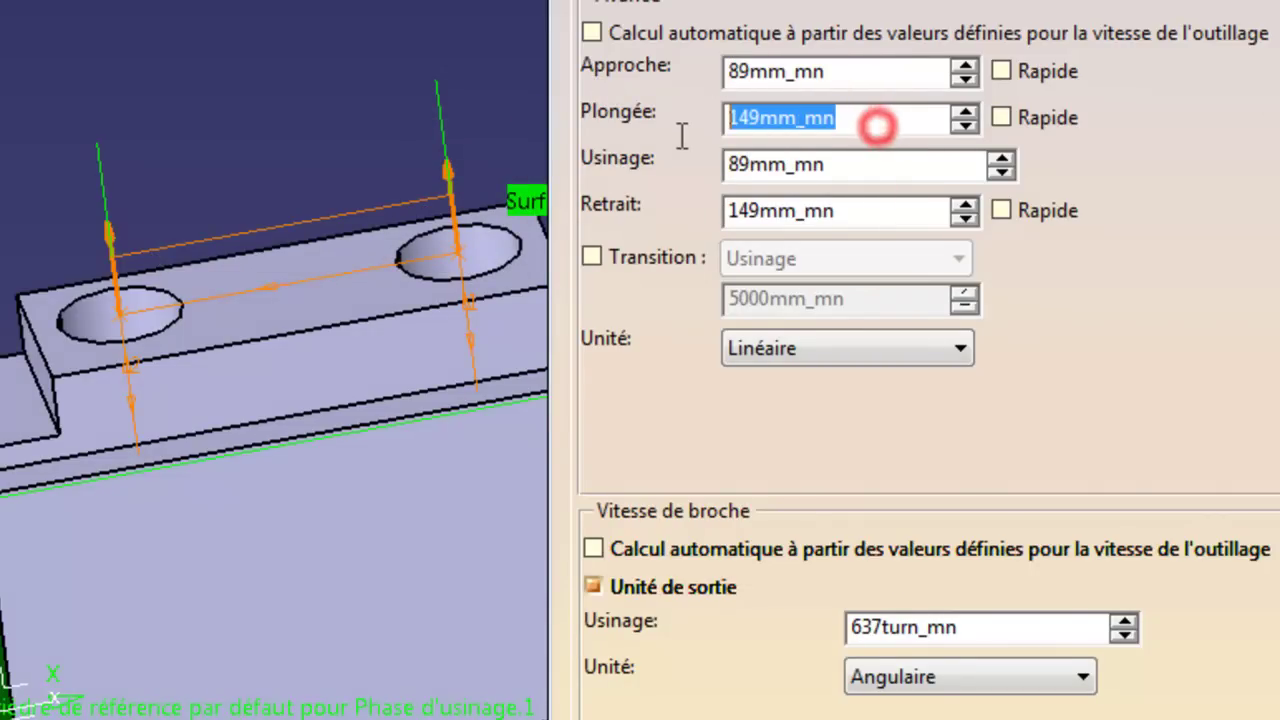
pyautogui.write('89')
pyautogui.moveTo(874, 215); pyautogui.dragTo(674, 197)
pyautogui.write('89')
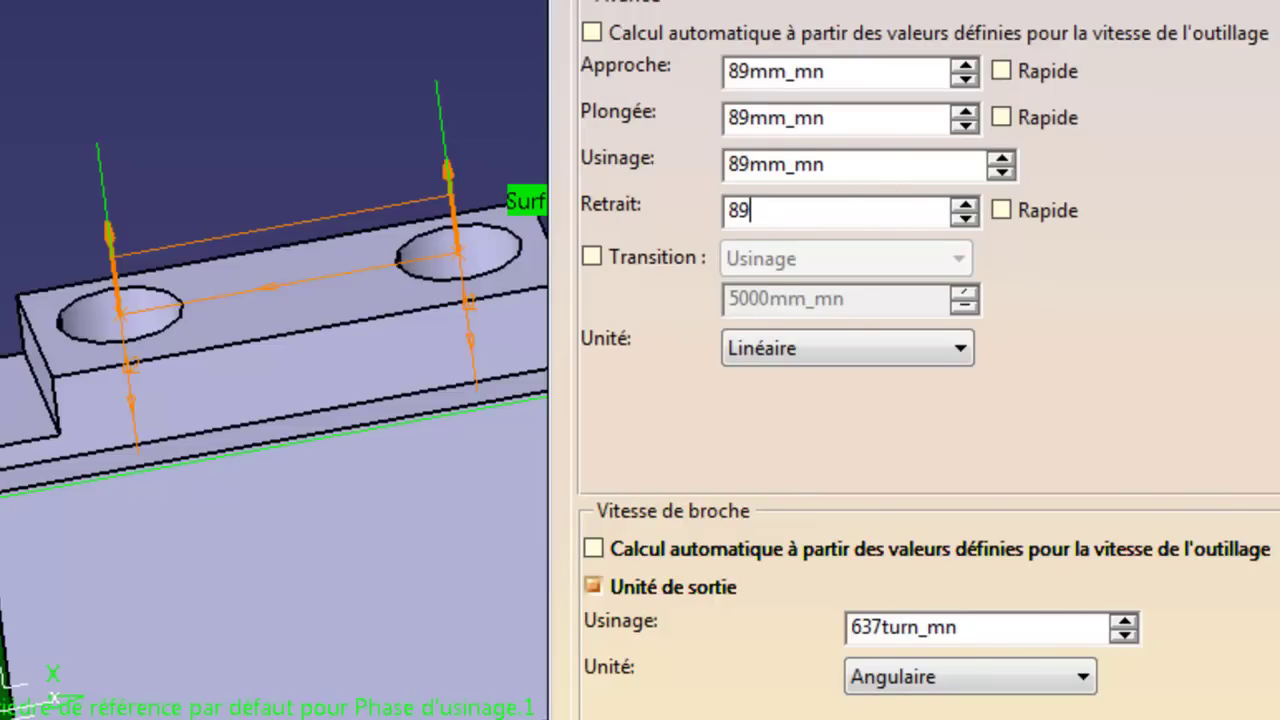
pyautogui.click(846, 166)
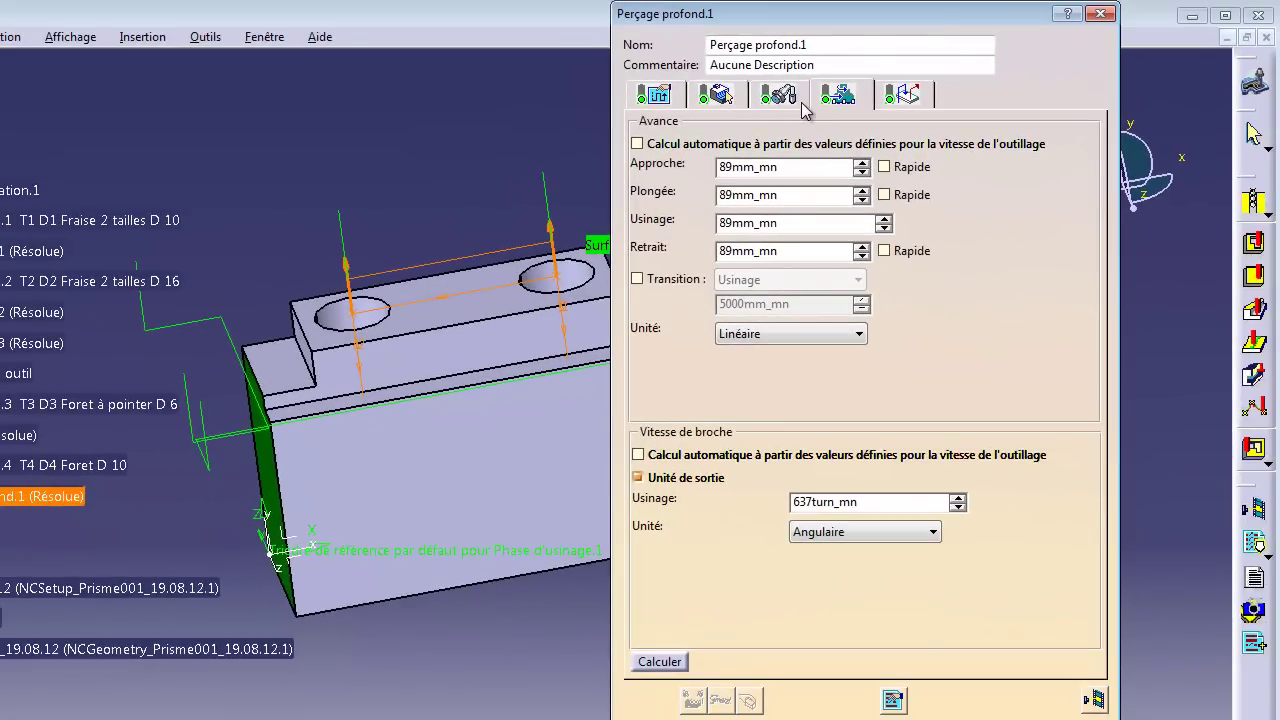
# Activate the Approche and Retrait macros of the Perçage profond.1 operation
pyautogui.click(905, 95)
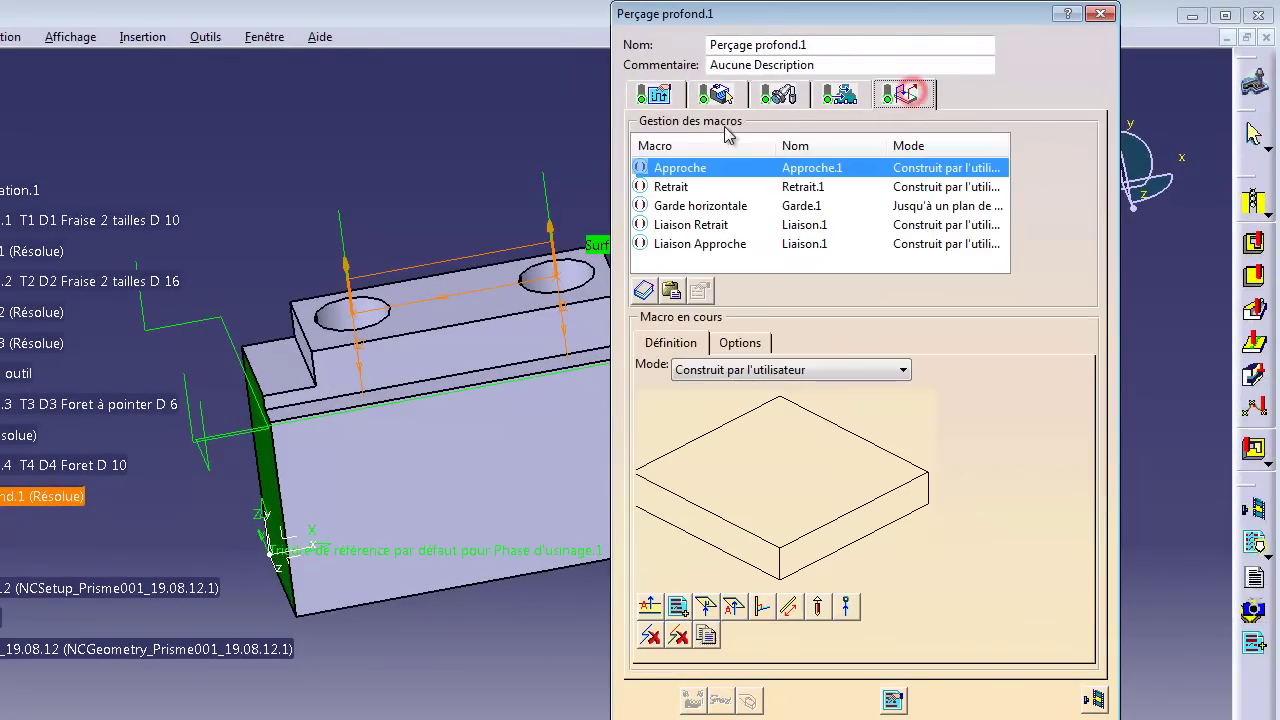
pyautogui.rightClick(672, 175)
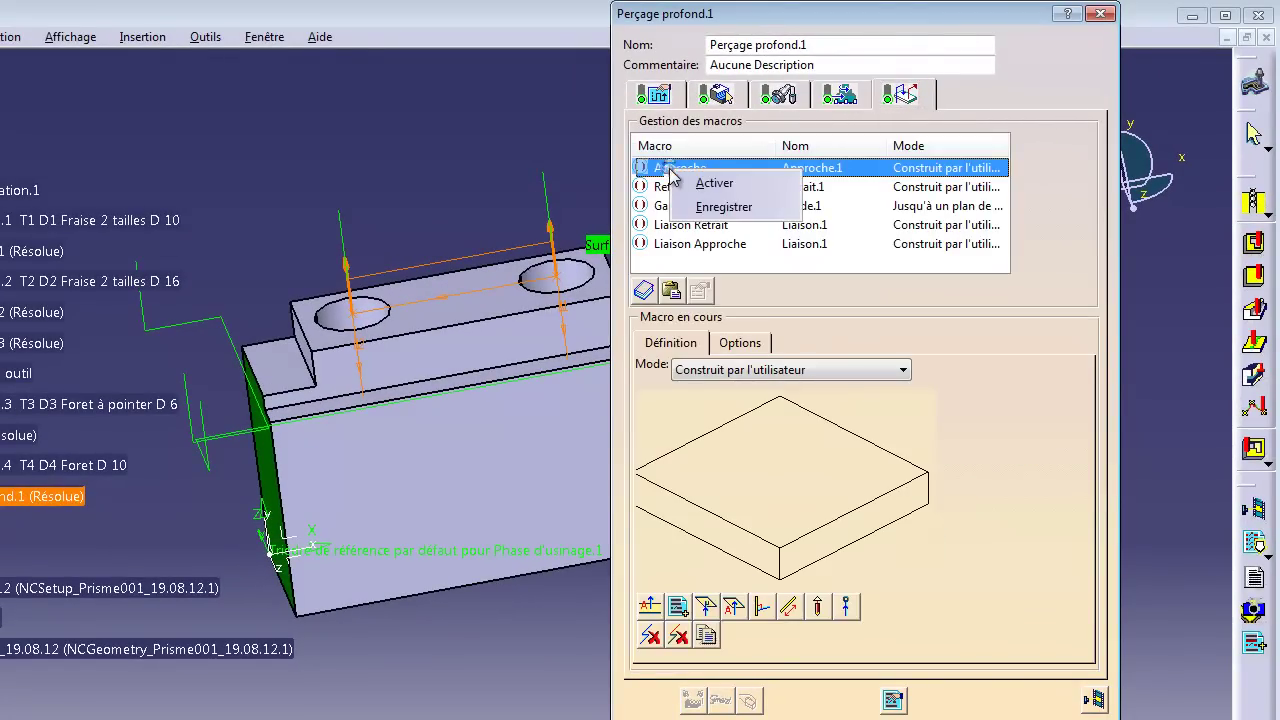
pyautogui.click(697, 181)
pyautogui.rightClick(688, 186)
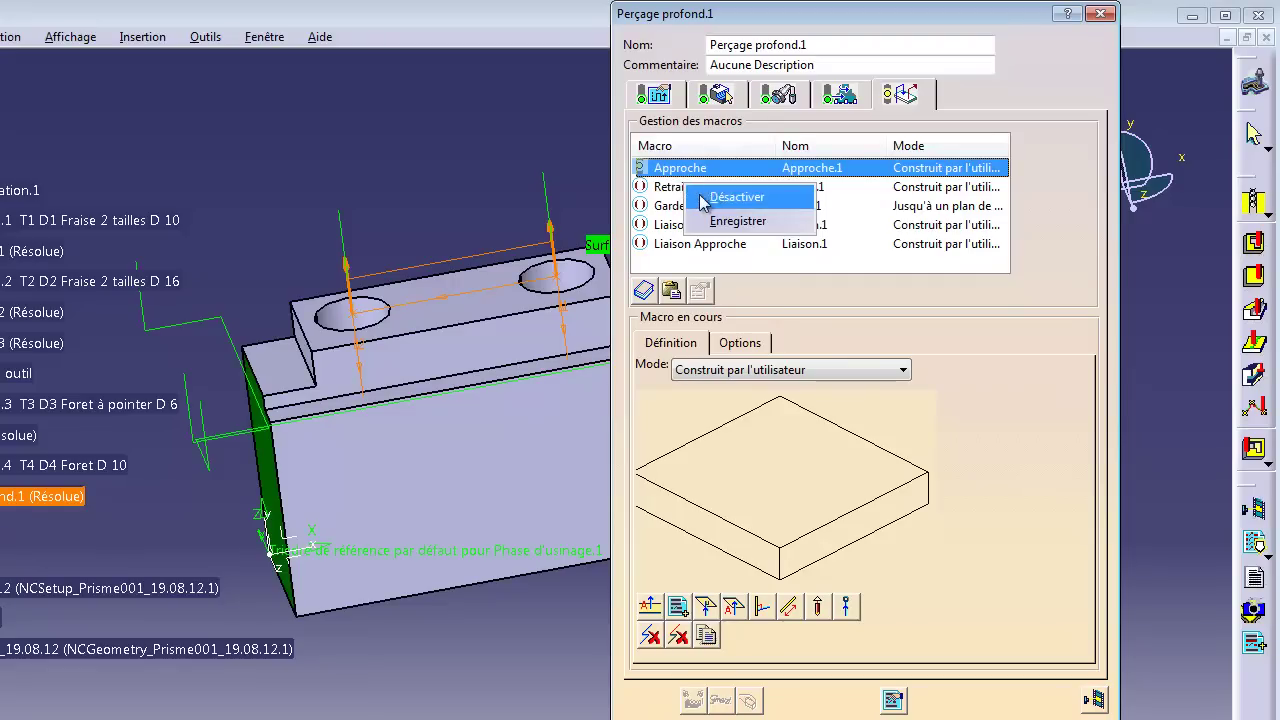
pyautogui.click(658, 187)
pyautogui.rightClick(676, 190)
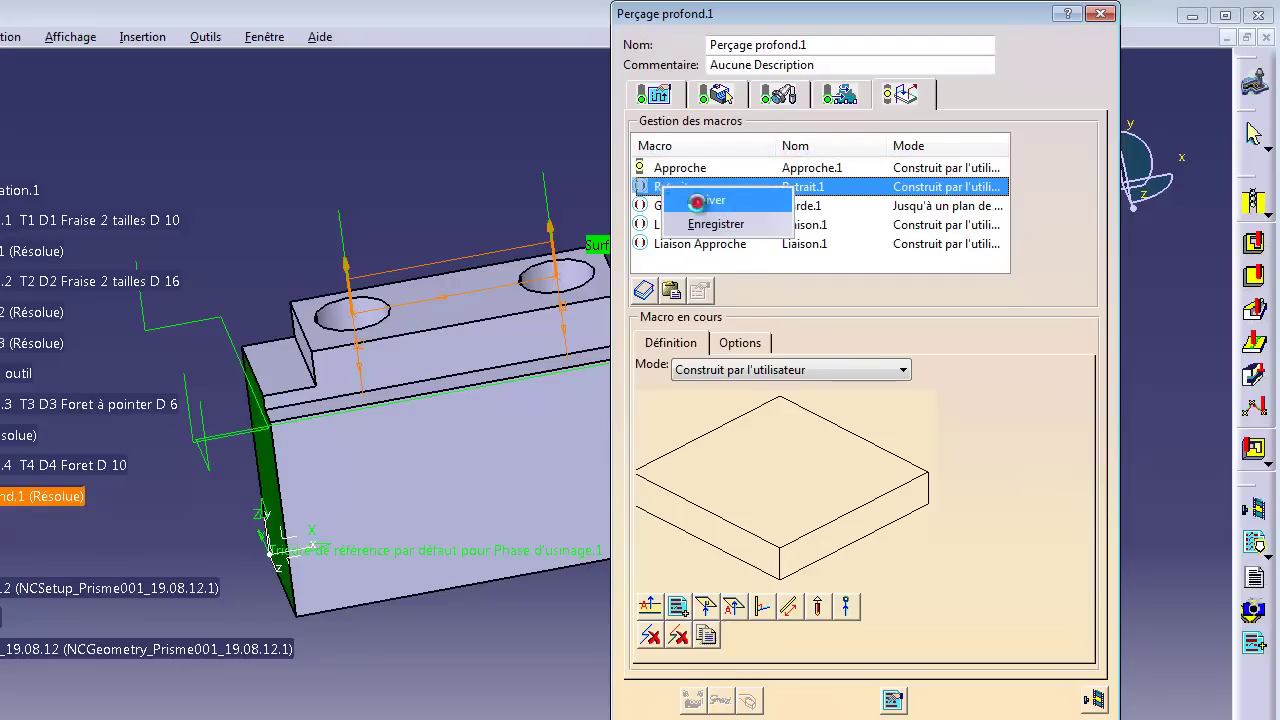
pyautogui.click(700, 200)
# Add a 10 mm axial motion to both the Approche and Retrait macros
pyautogui.click(675, 168)
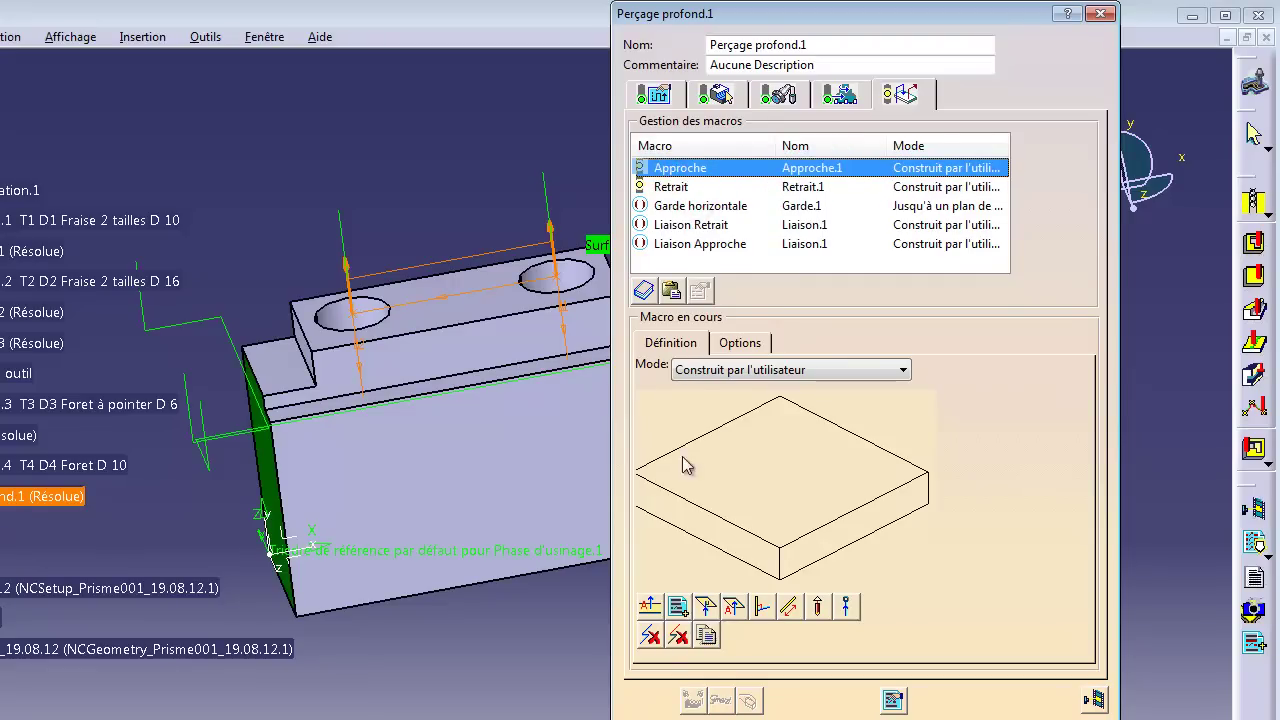
pyautogui.click(648, 607)
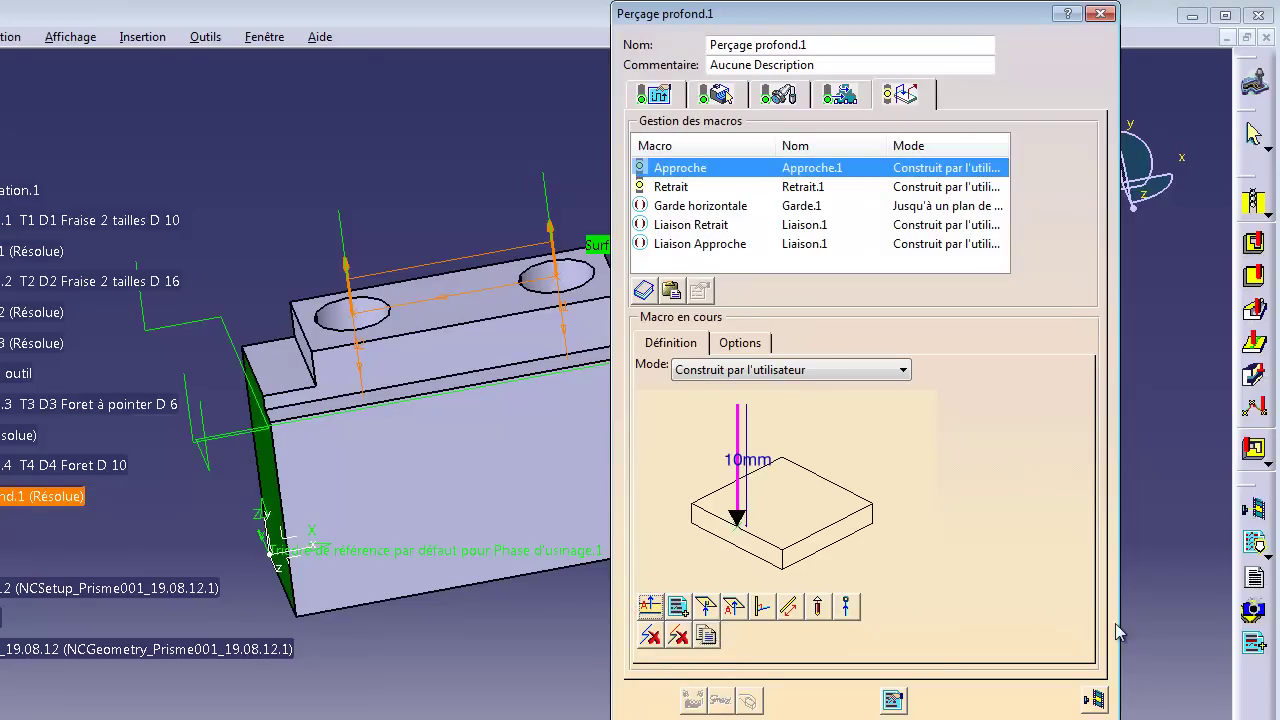
pyautogui.click(707, 189)
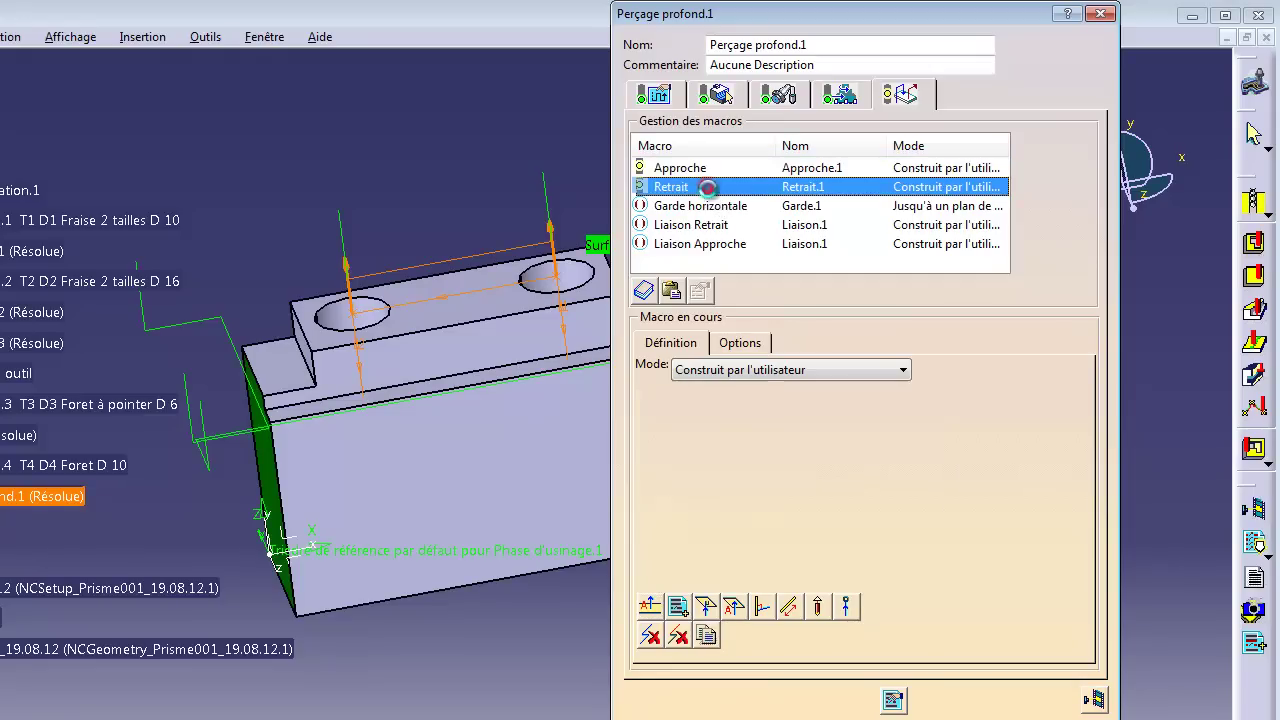
pyautogui.click(650, 606)
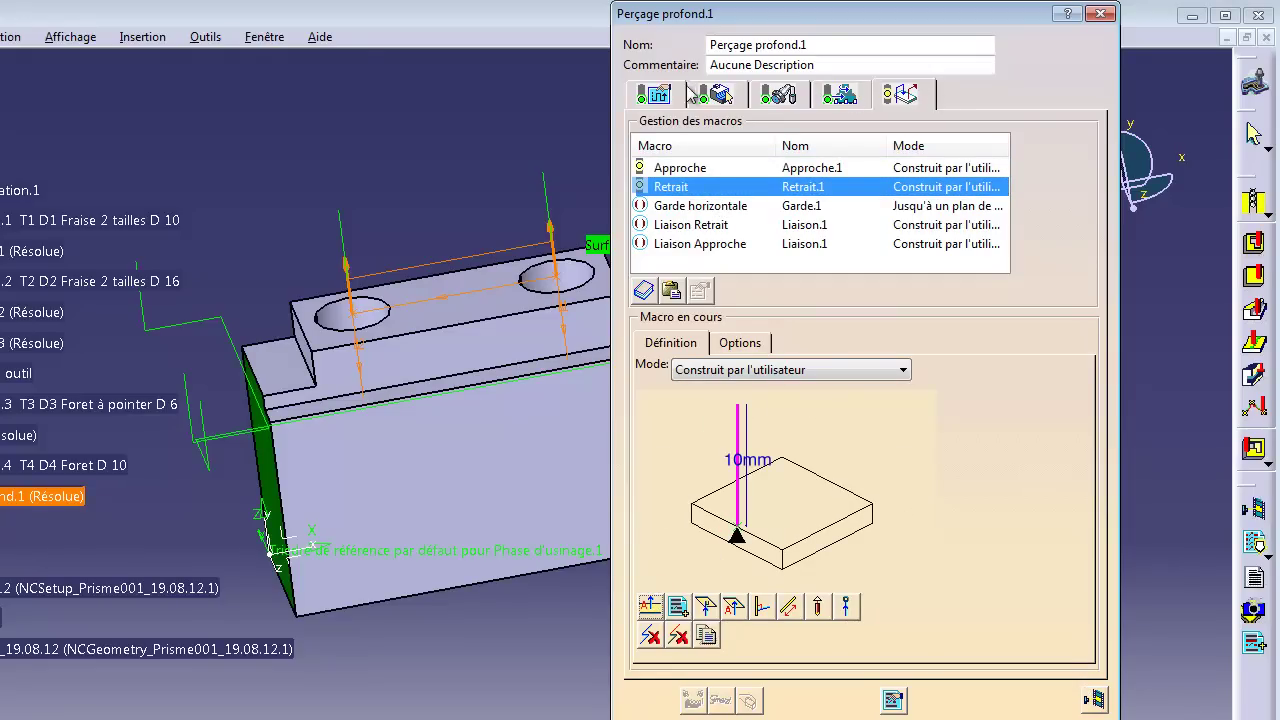
# Set the maximum depth of cut (Dc) of Perçage profond.1 to 10 mm
pyautogui.click(646, 100)
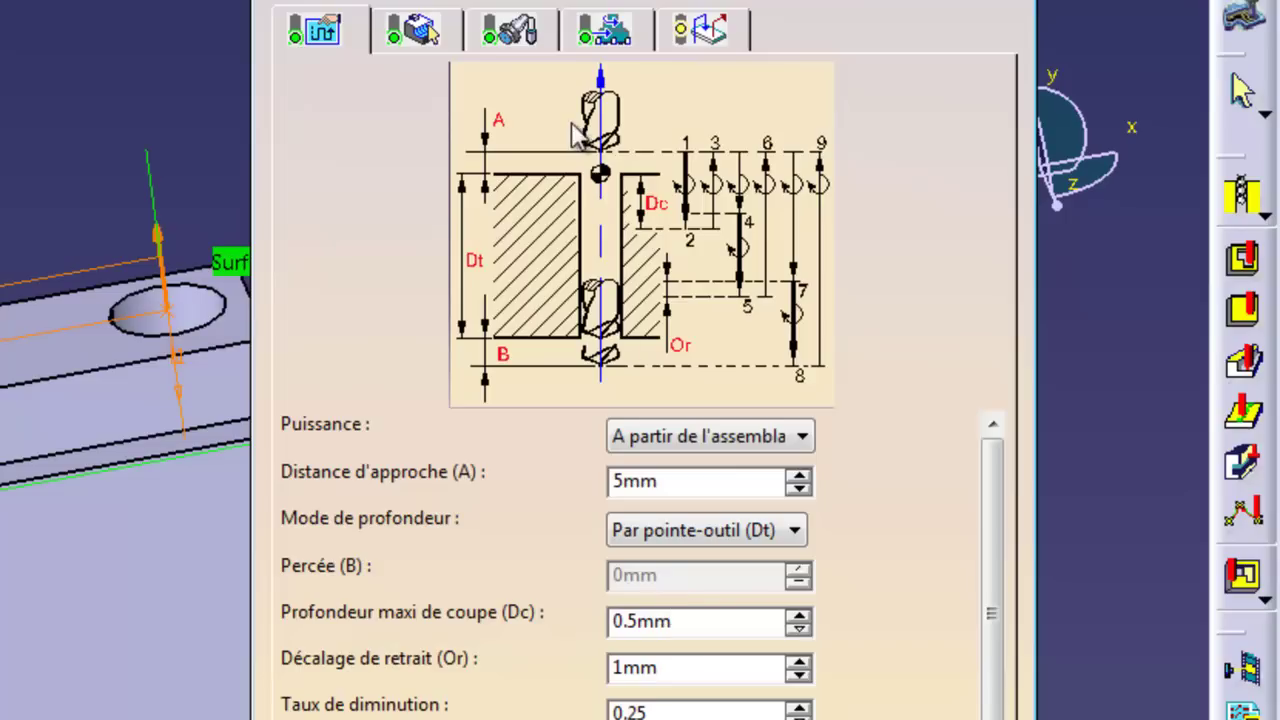
pyautogui.doubleClick(680, 621)
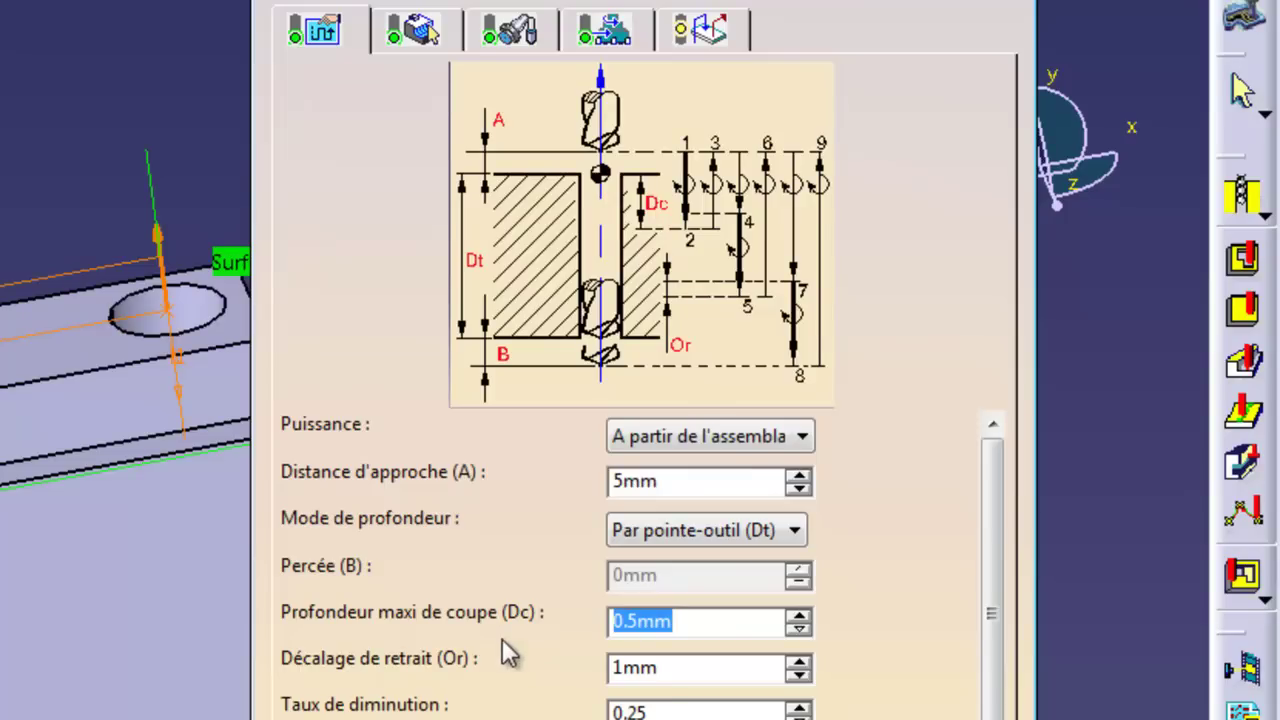
pyautogui.write('10')
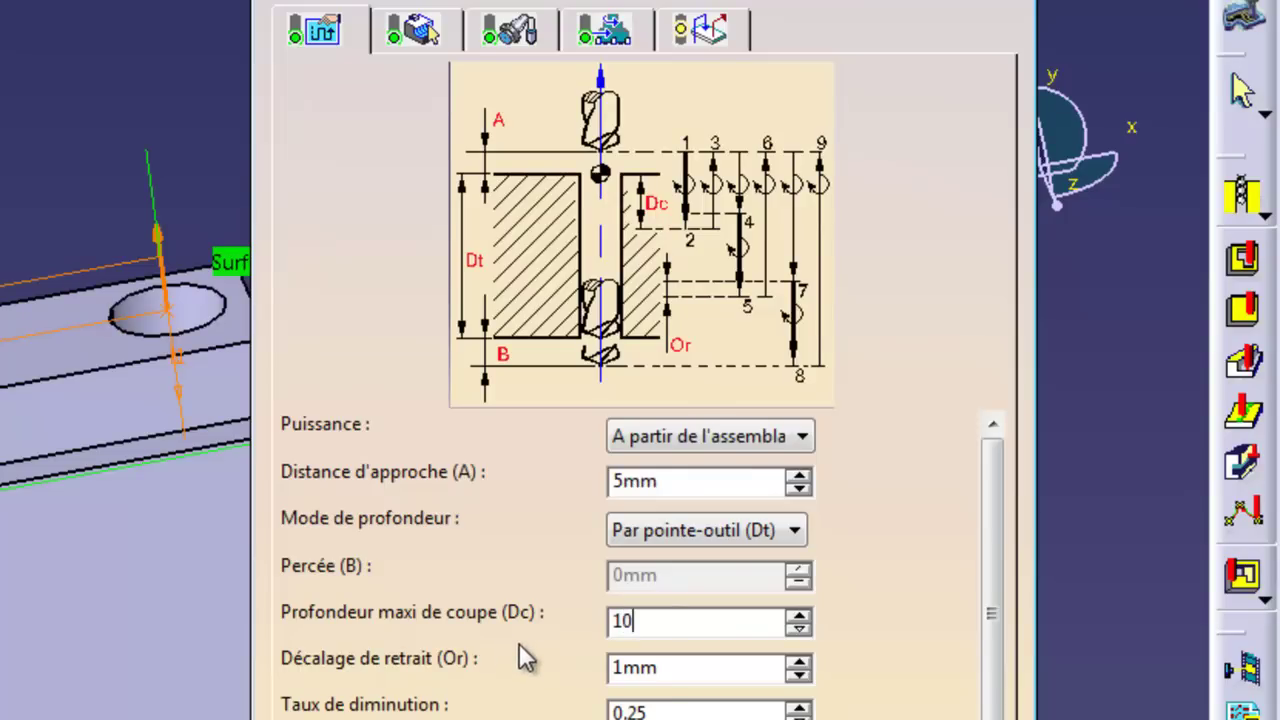
pyautogui.press('Return')
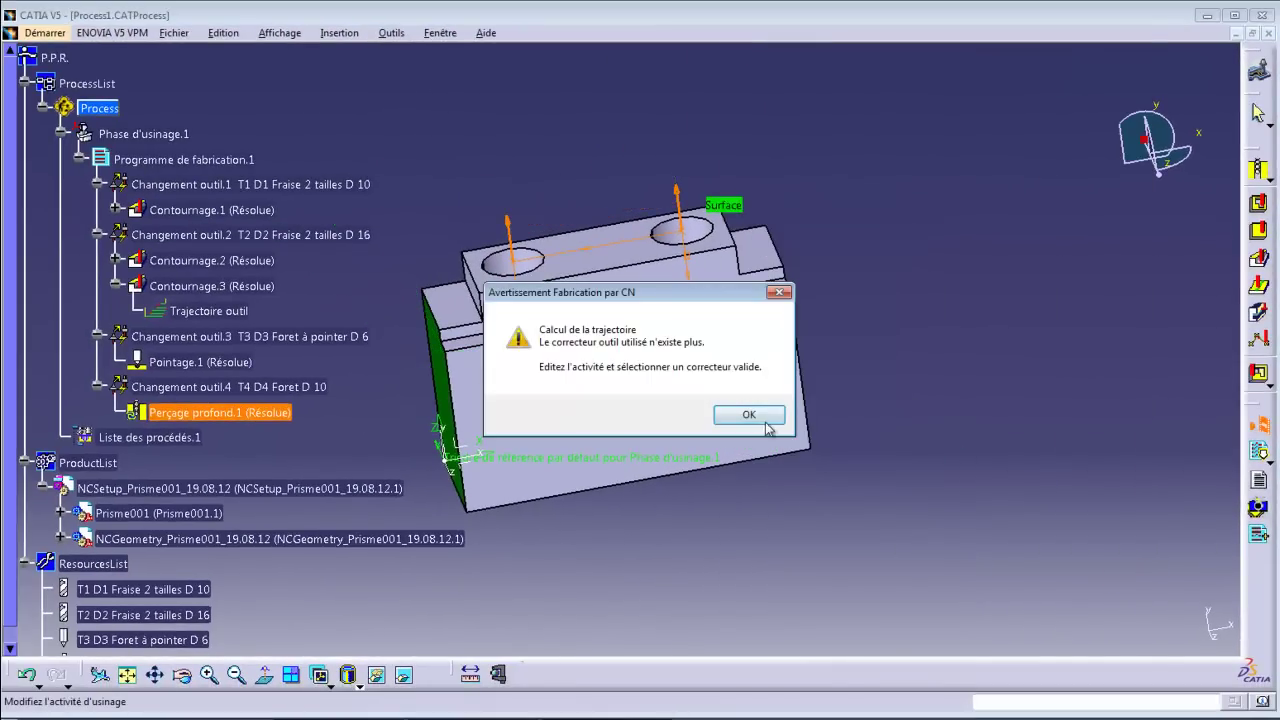
# Compute and replay the Perçage profond.1 tool path from its start, and validate the operation
pyautogui.click(749, 415)
pyautogui.click(884, 377)
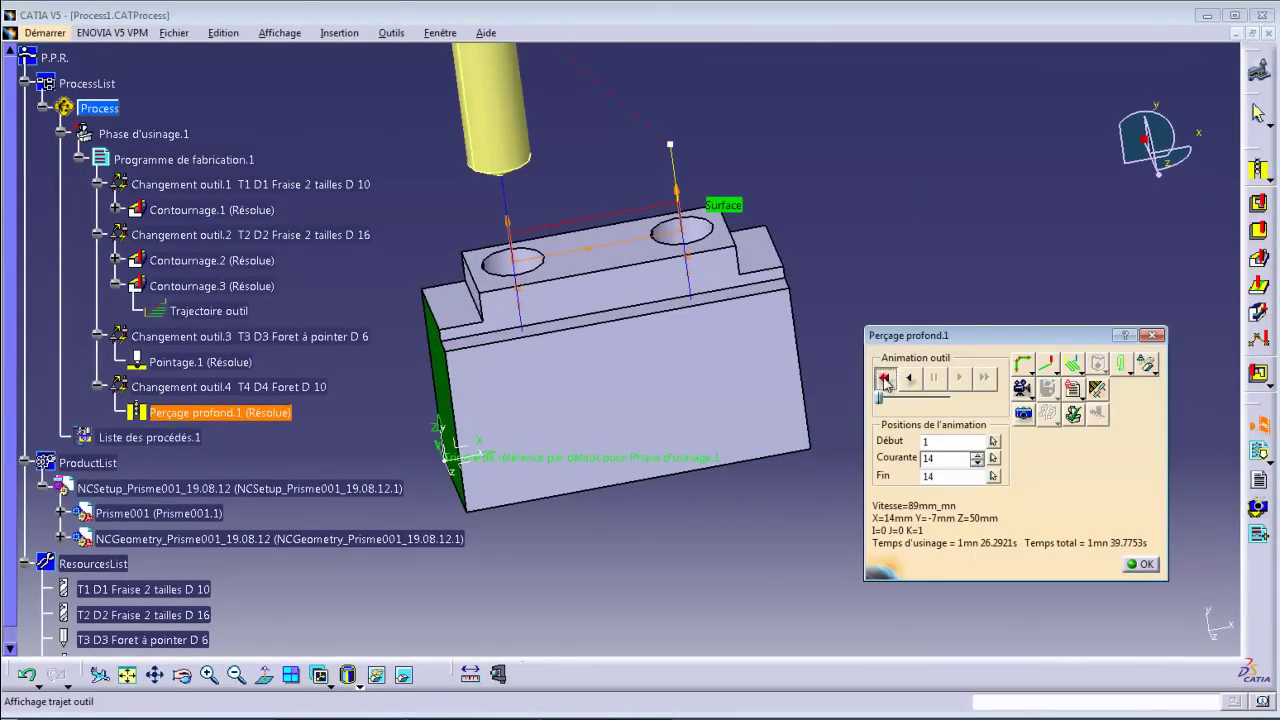
pyautogui.click(960, 378)
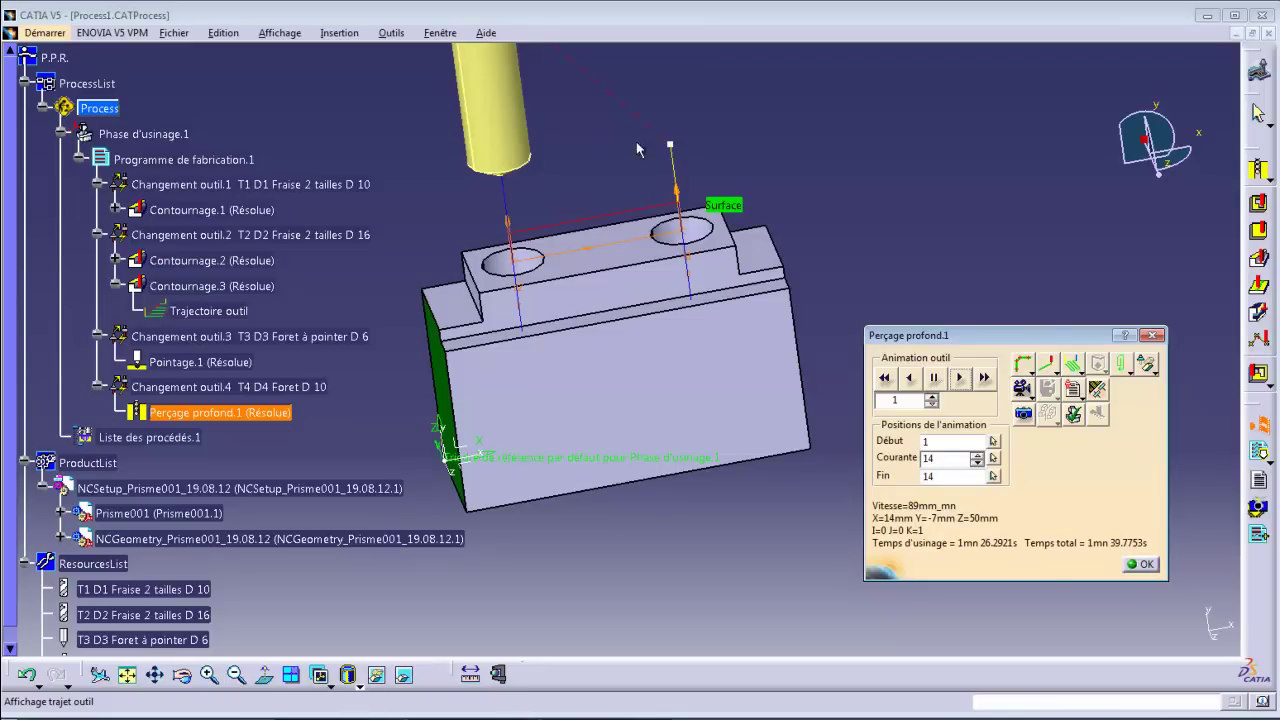
pyautogui.click(1145, 565)
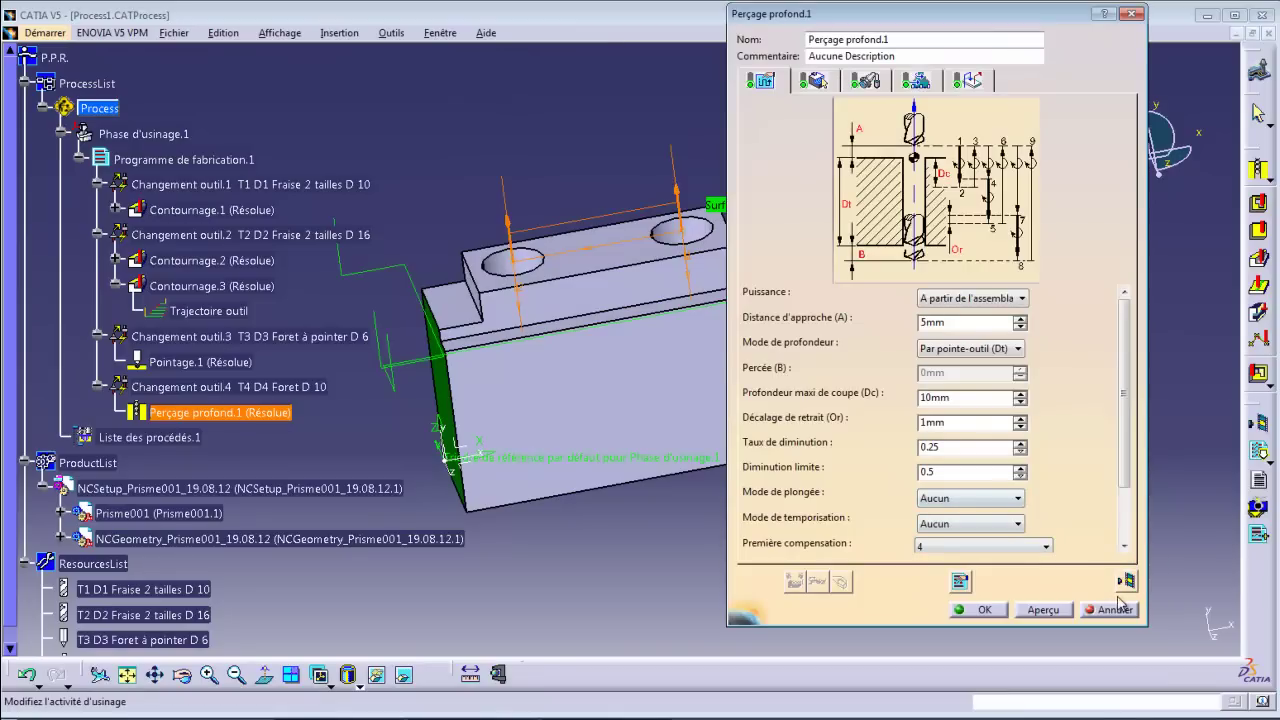
pyautogui.click(984, 610)
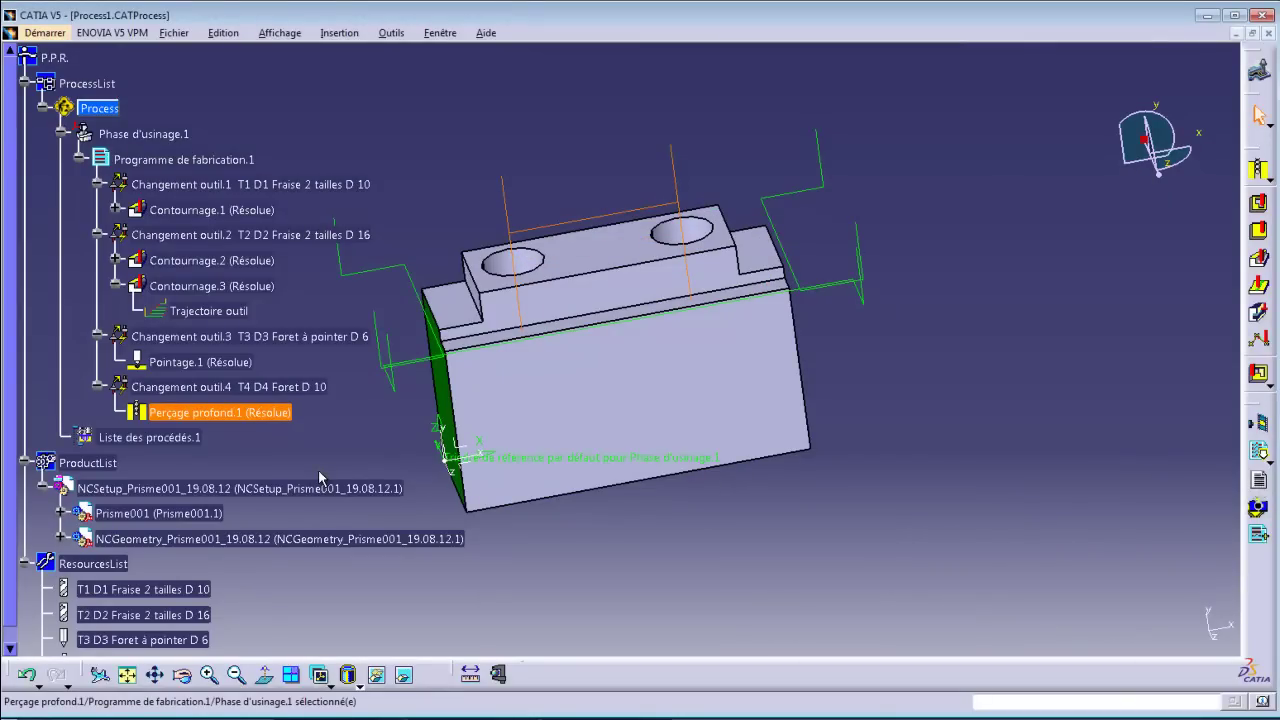
# Reopen Perçage profond.1, run its material removal video in continuous mode from the raw block, and close the operation
pyautogui.doubleClick(256, 410)
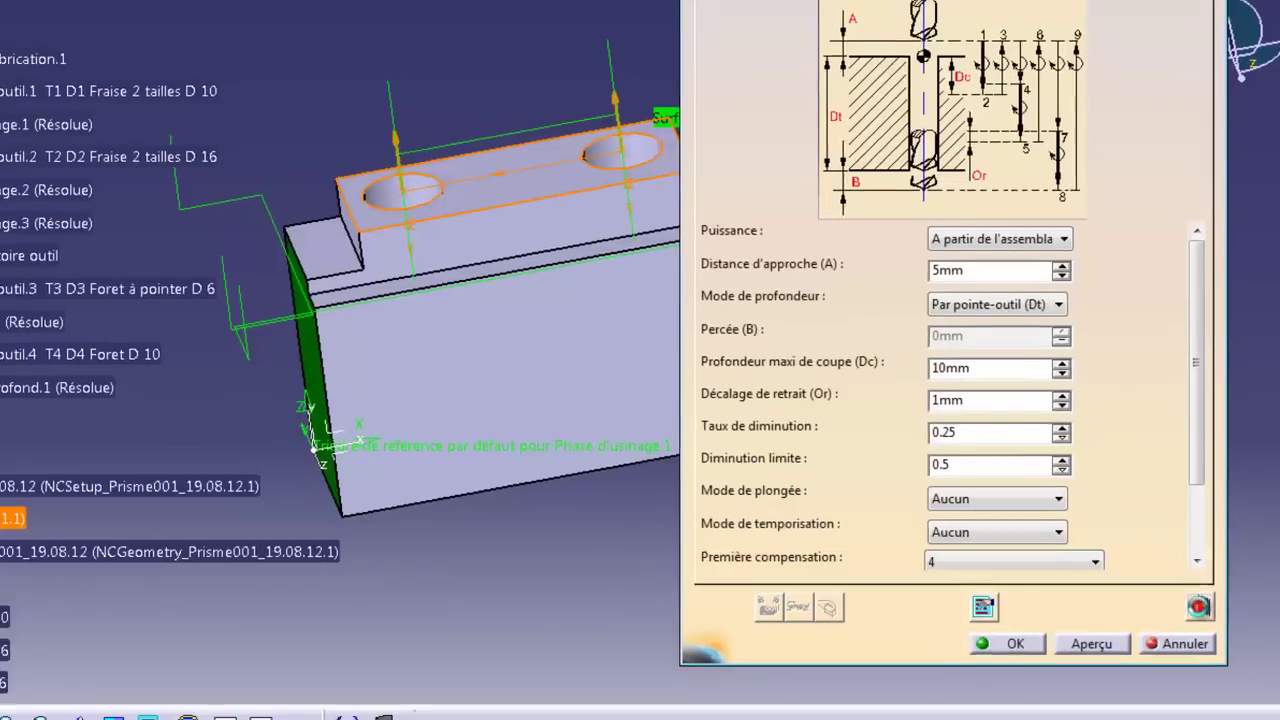
pyautogui.click(1126, 581)
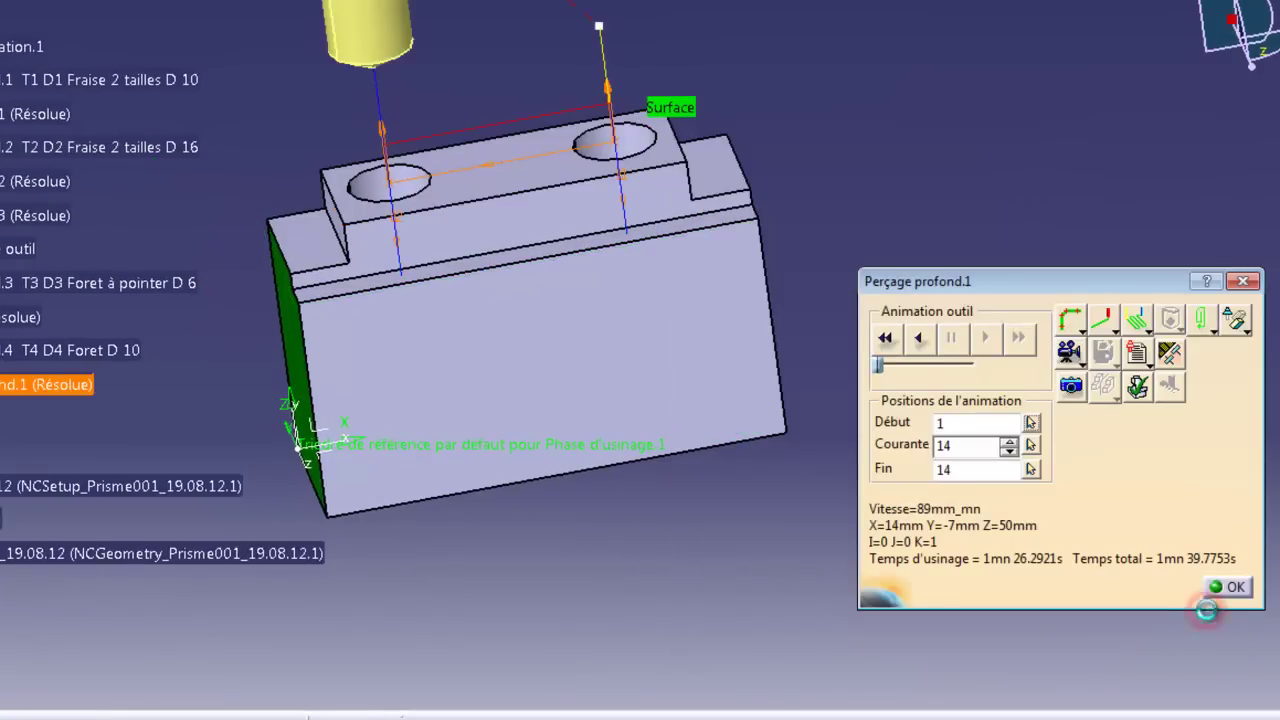
pyautogui.click(1070, 353)
pyautogui.click(694, 371)
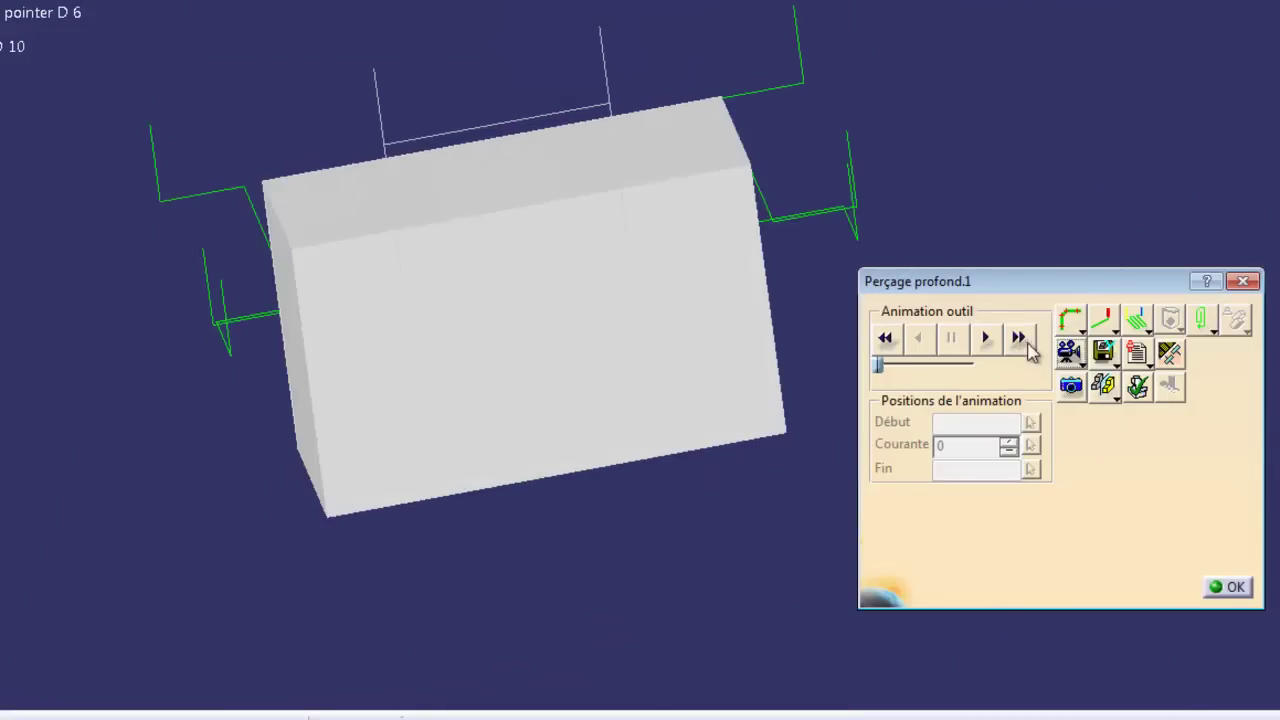
pyautogui.click(1078, 326)
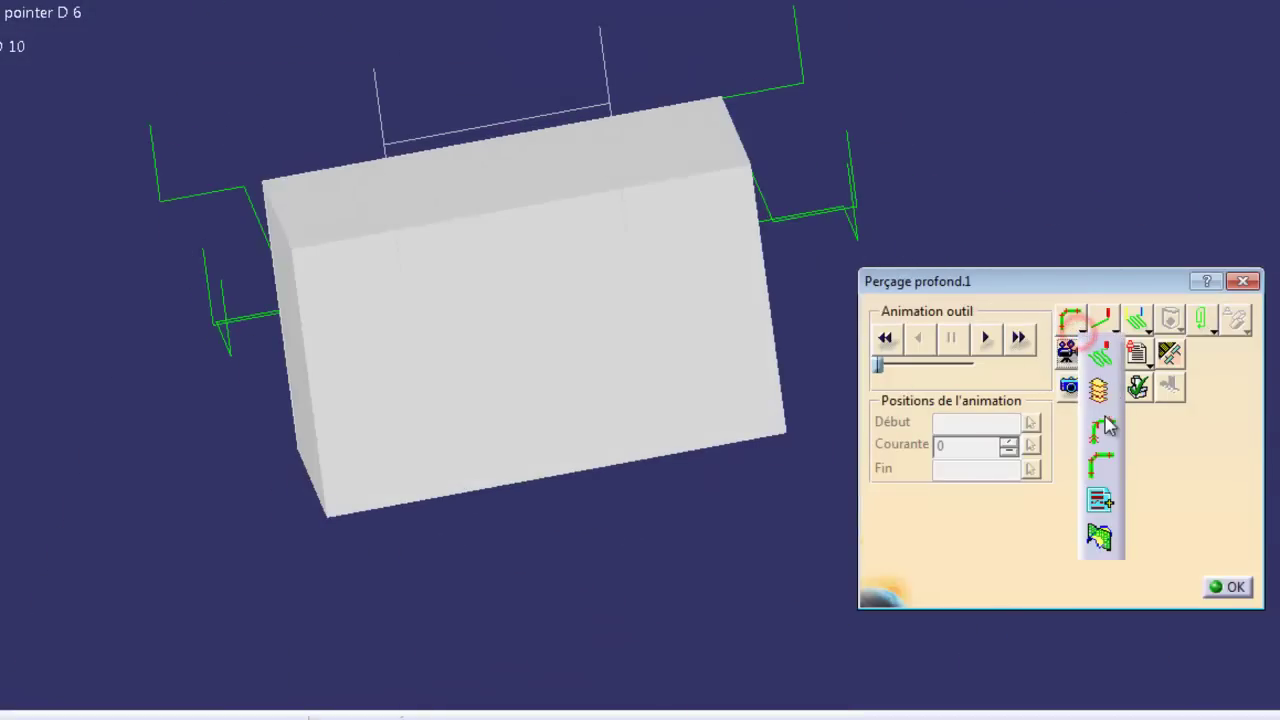
pyautogui.click(1100, 354)
pyautogui.click(986, 339)
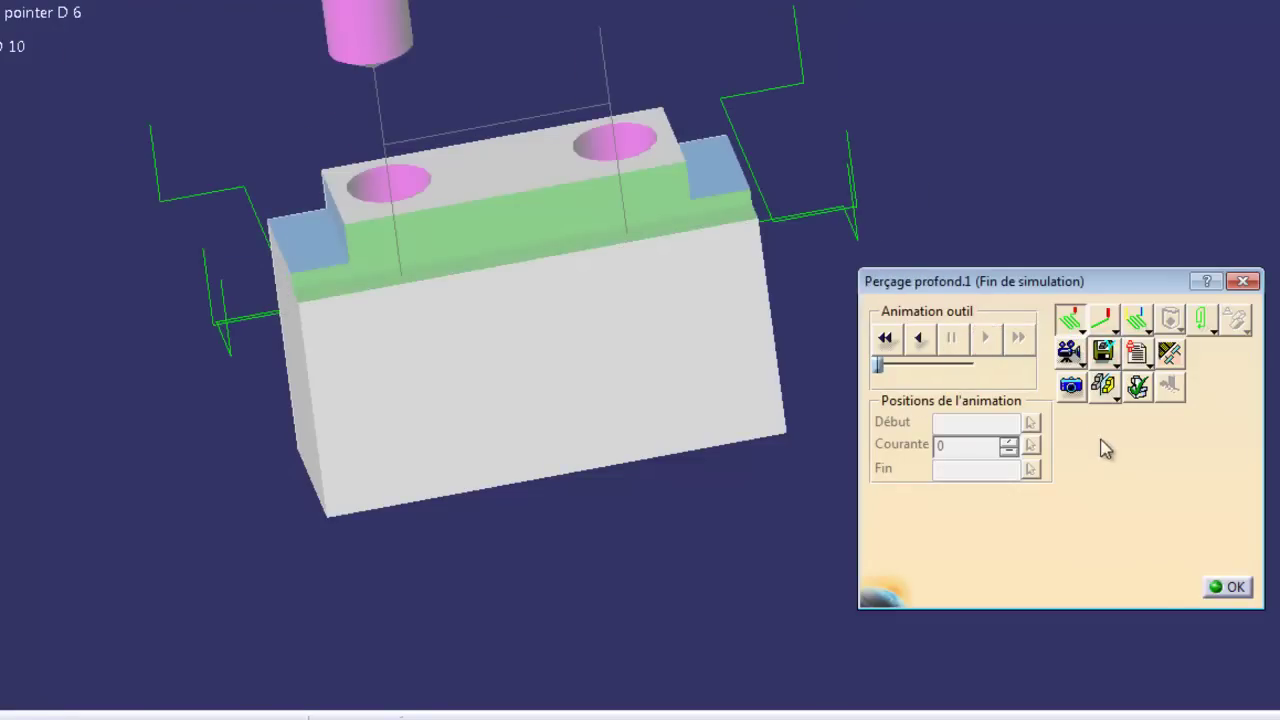
pyautogui.click(1230, 588)
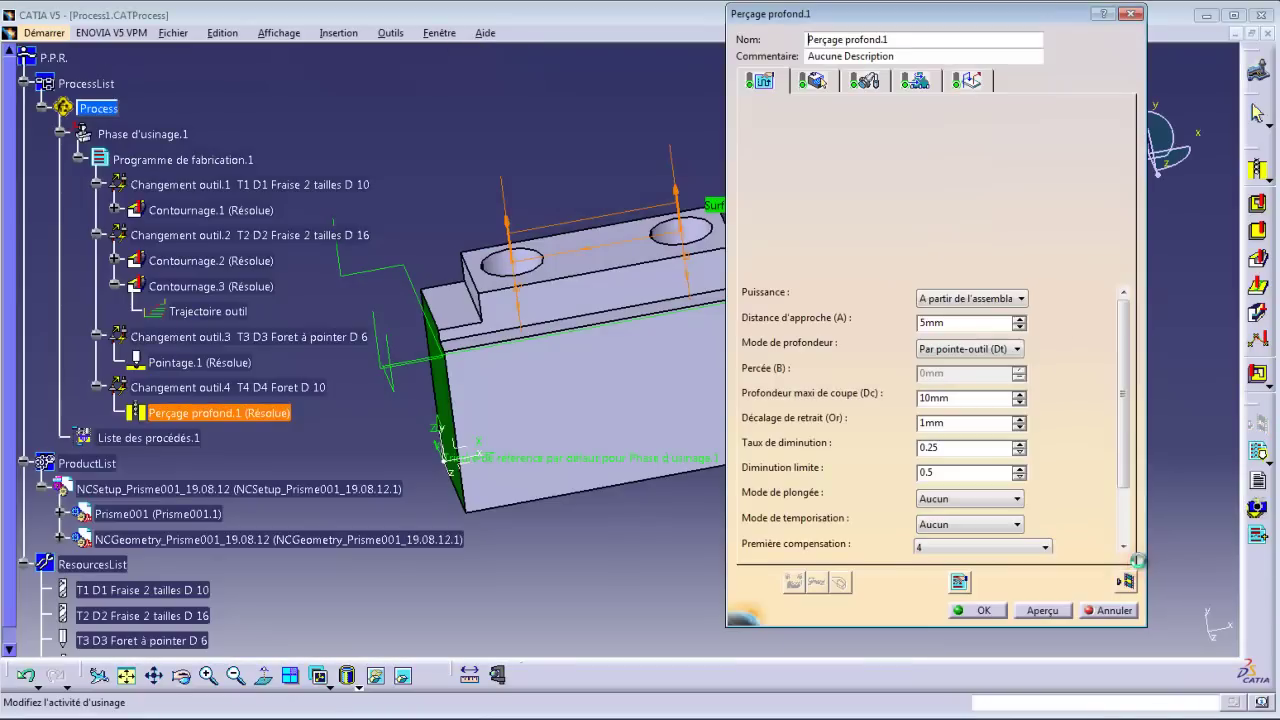
pyautogui.click(979, 611)
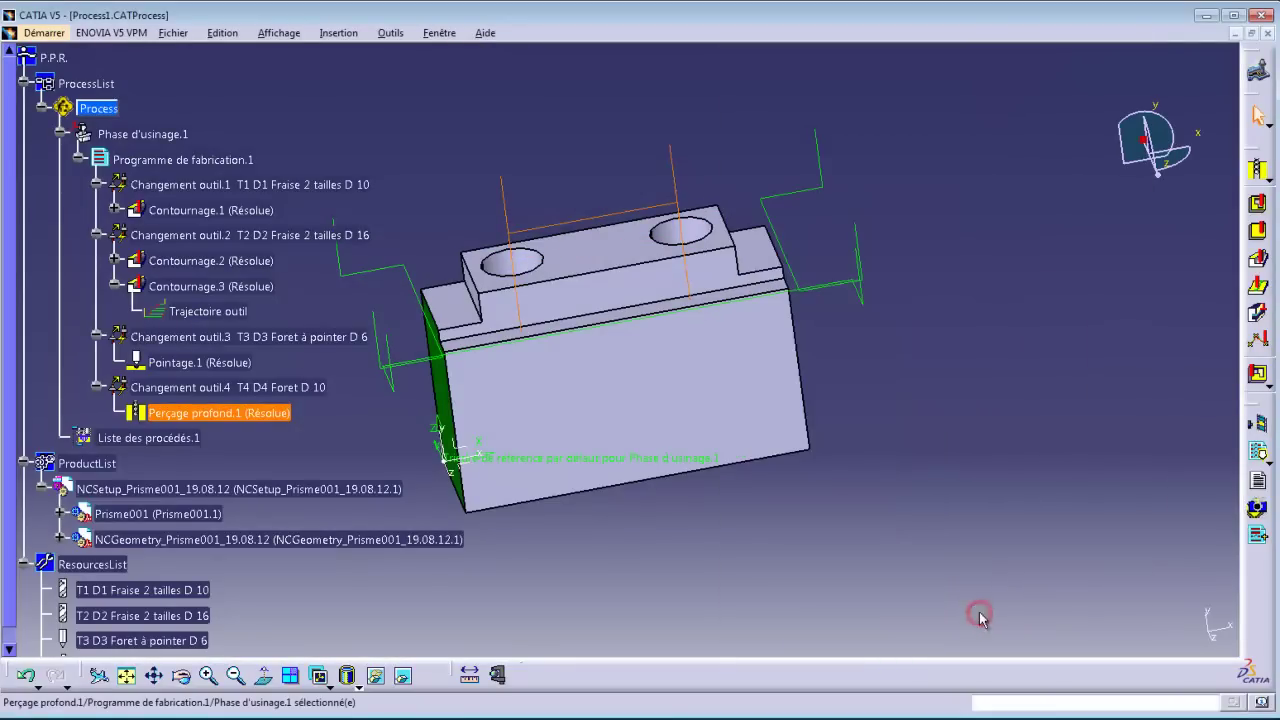
# Run the material removal video of the whole Programme de fabrication.1 from an automatically created block stock, and close the program definition
pyautogui.doubleClick(183, 158)
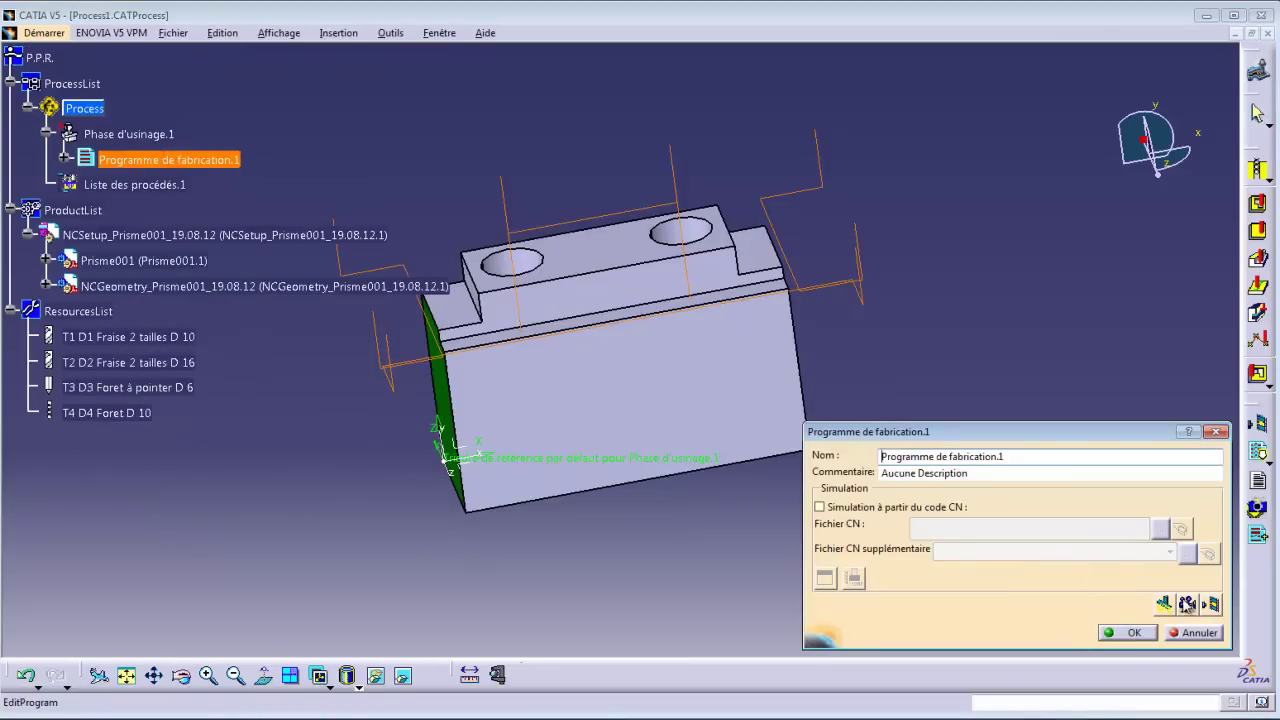
pyautogui.click(1188, 605)
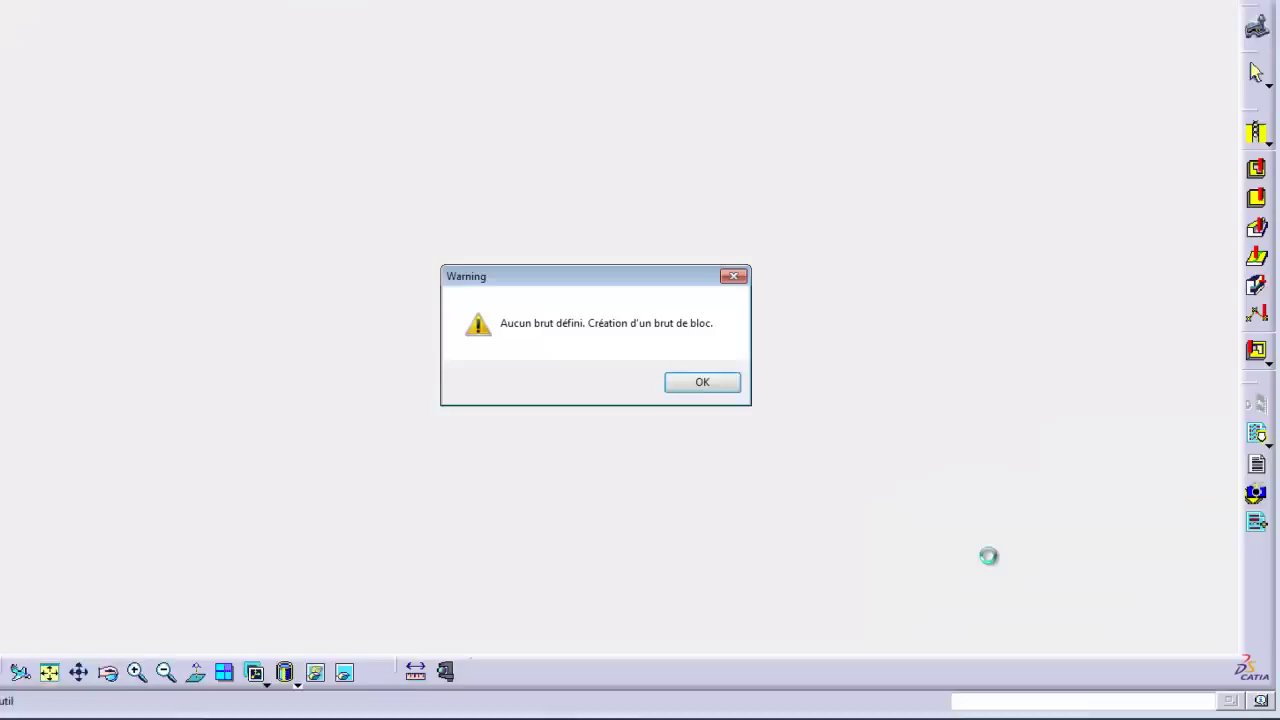
pyautogui.click(618, 337)
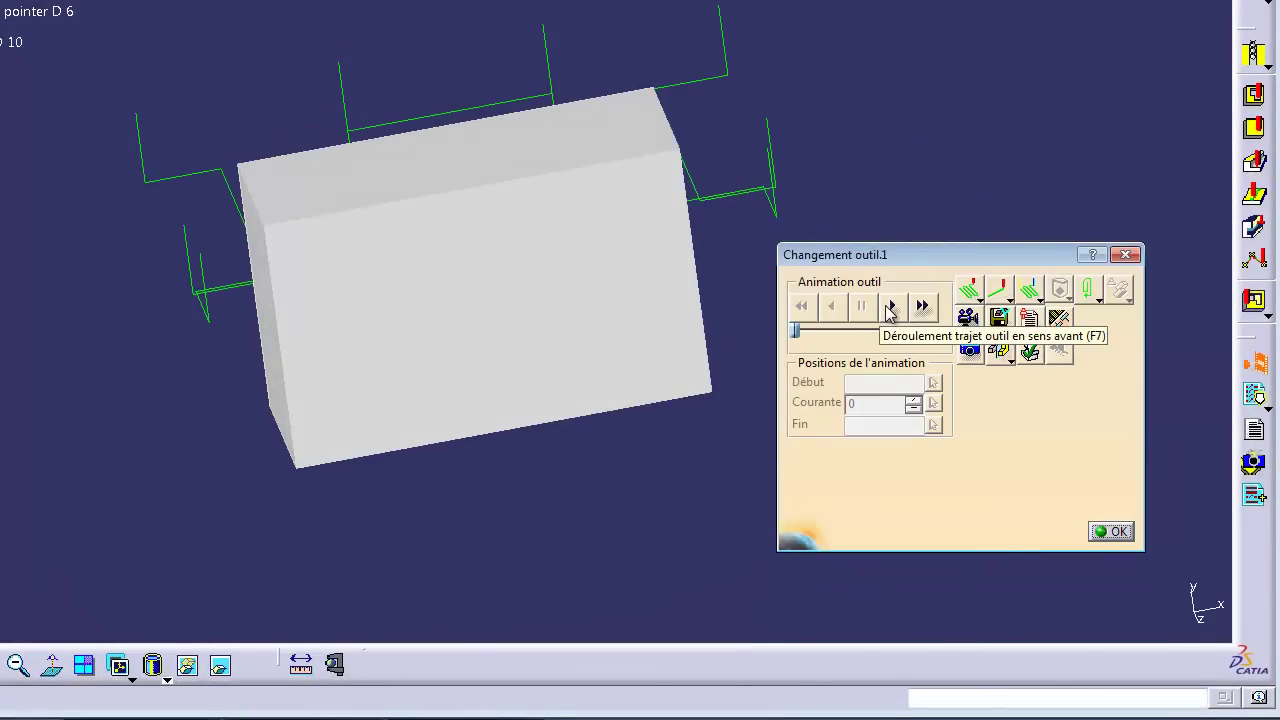
pyautogui.click(891, 306)
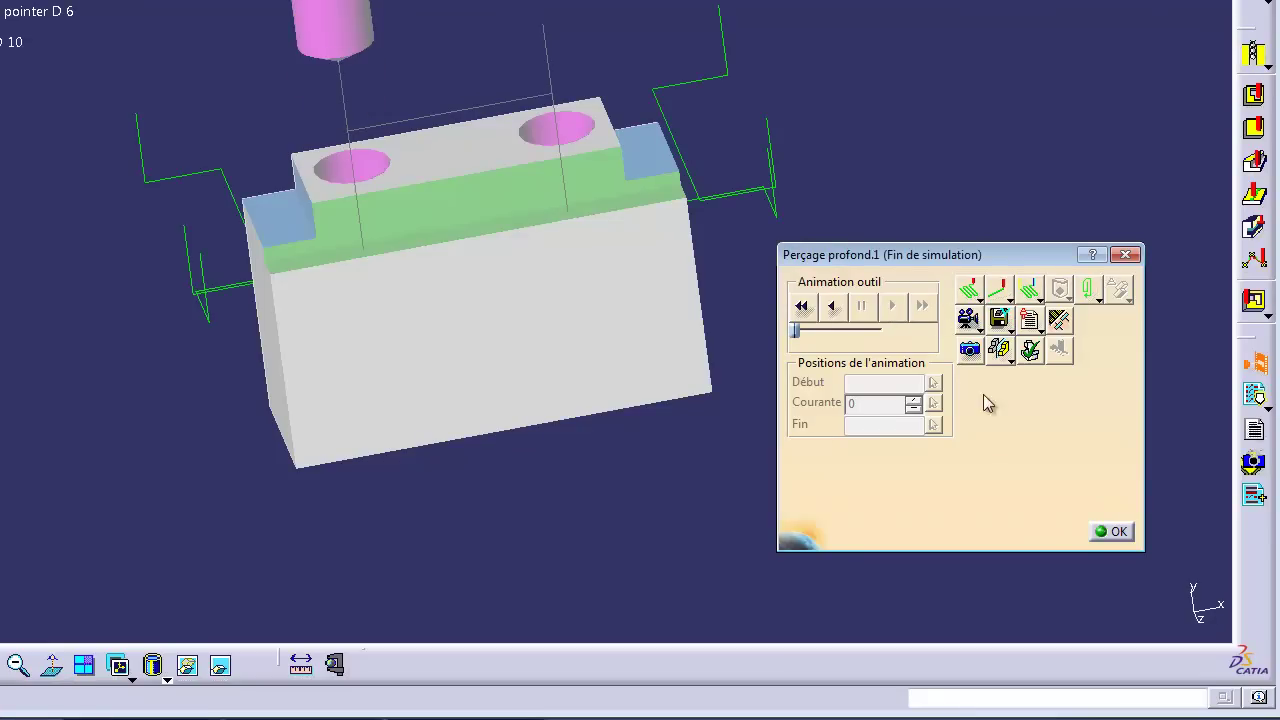
pyautogui.click(1112, 531)
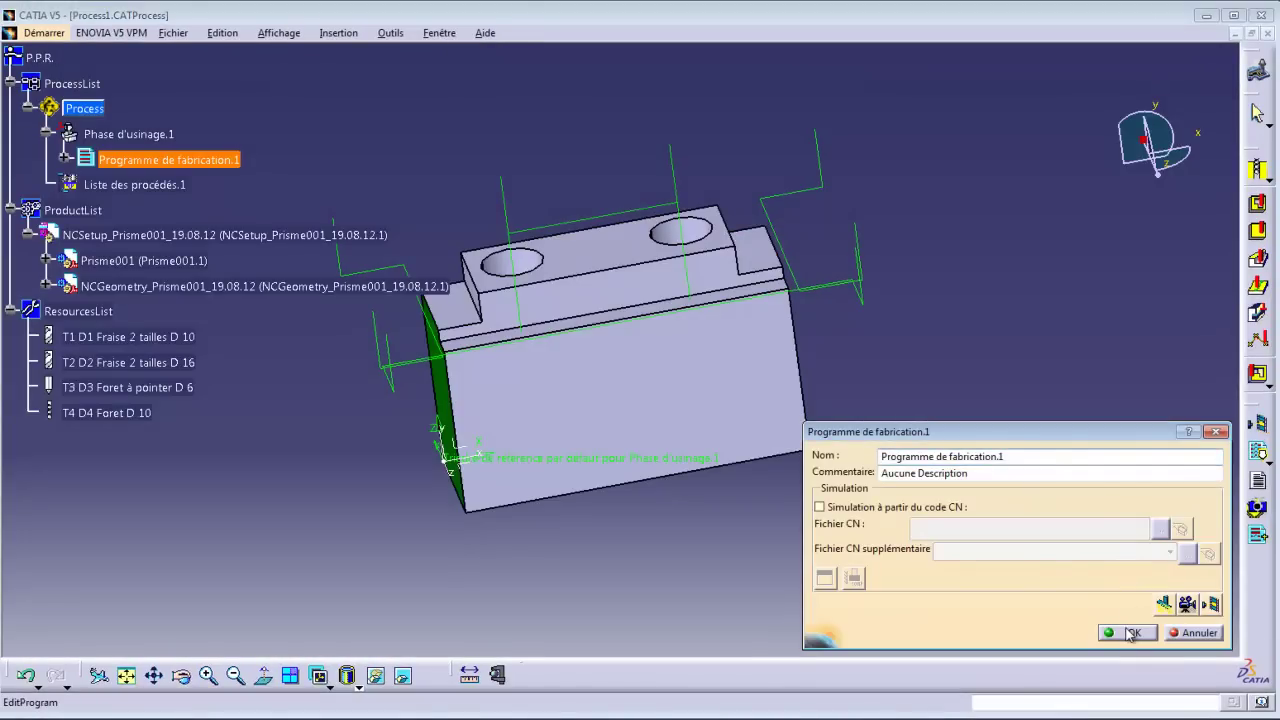
pyautogui.click(1130, 633)
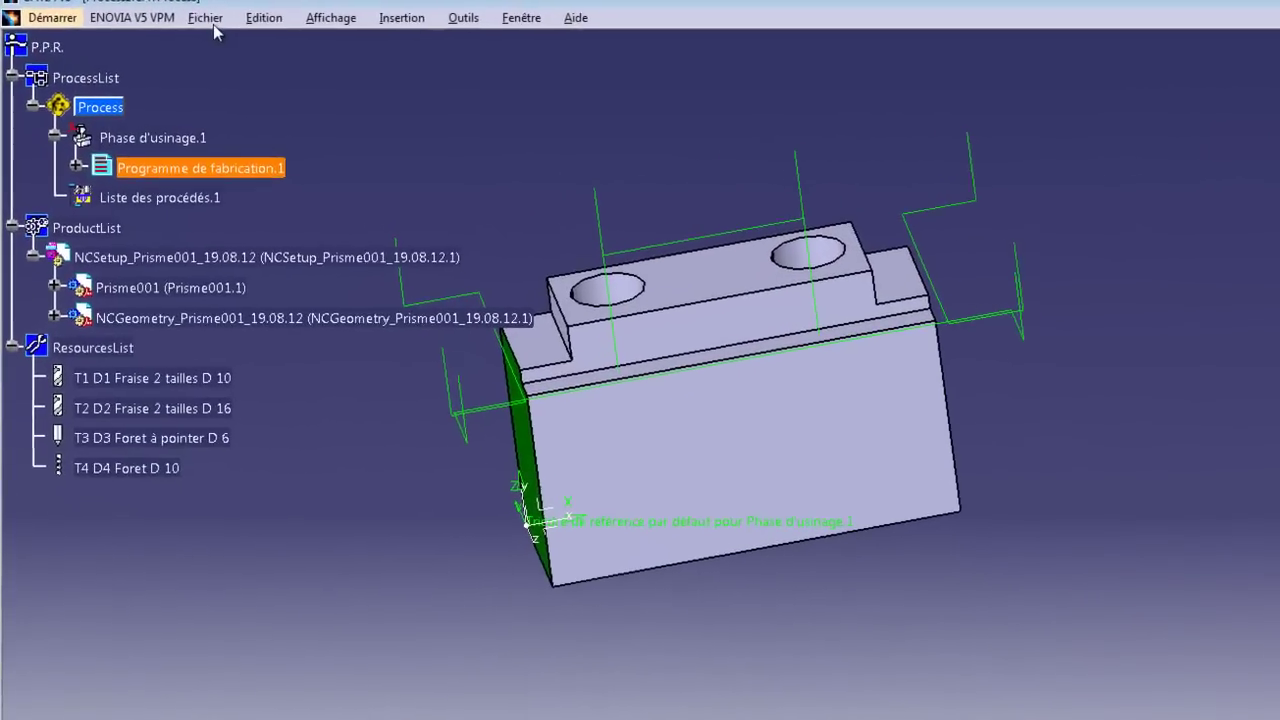
# Save the modified Process1.CATProcess through save management, and expand Programme de fabrication.1 to list its tool changes and operations
pyautogui.click(173, 33)
pyautogui.click(321, 241)
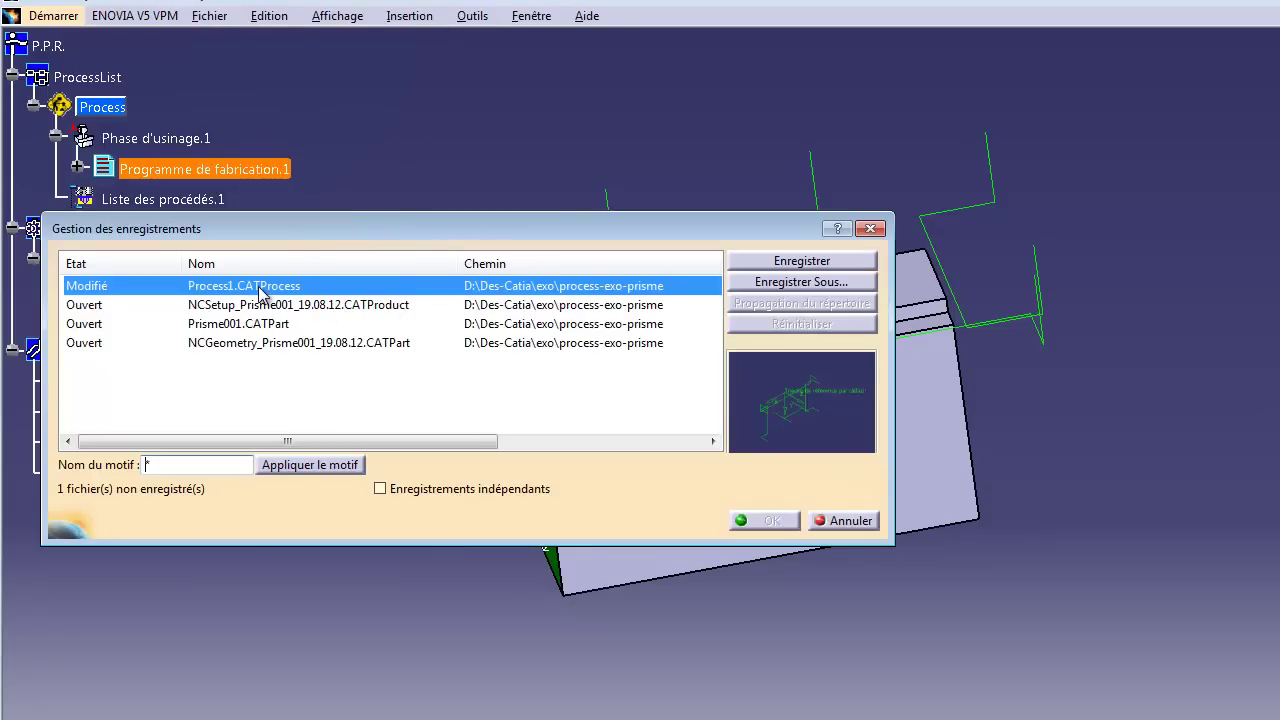
pyautogui.click(843, 257)
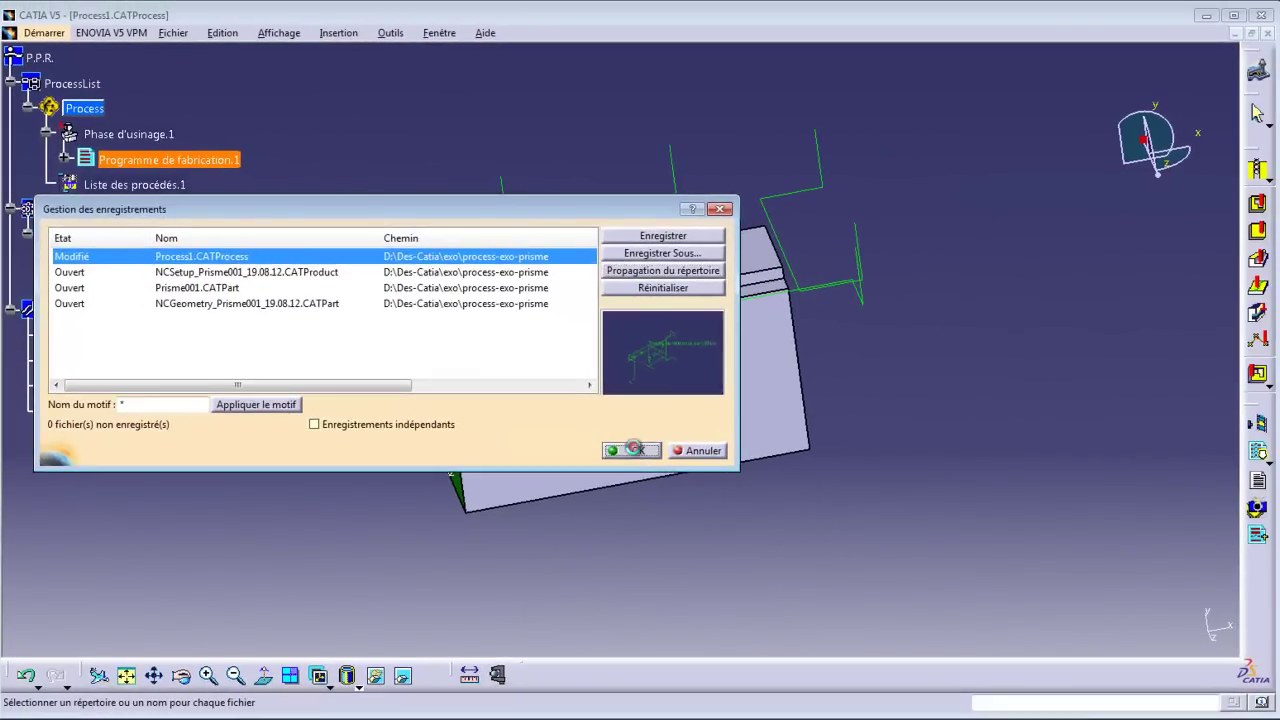
pyautogui.click(745, 506)
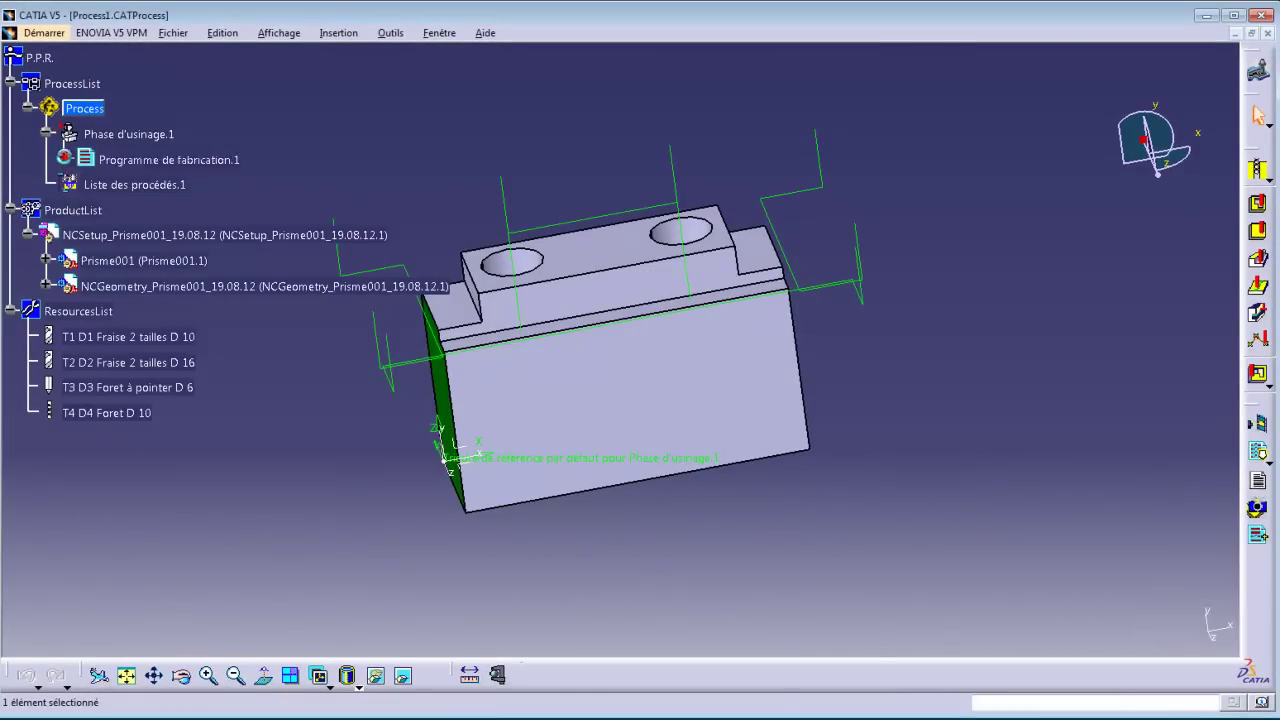
pyautogui.click(66, 160)
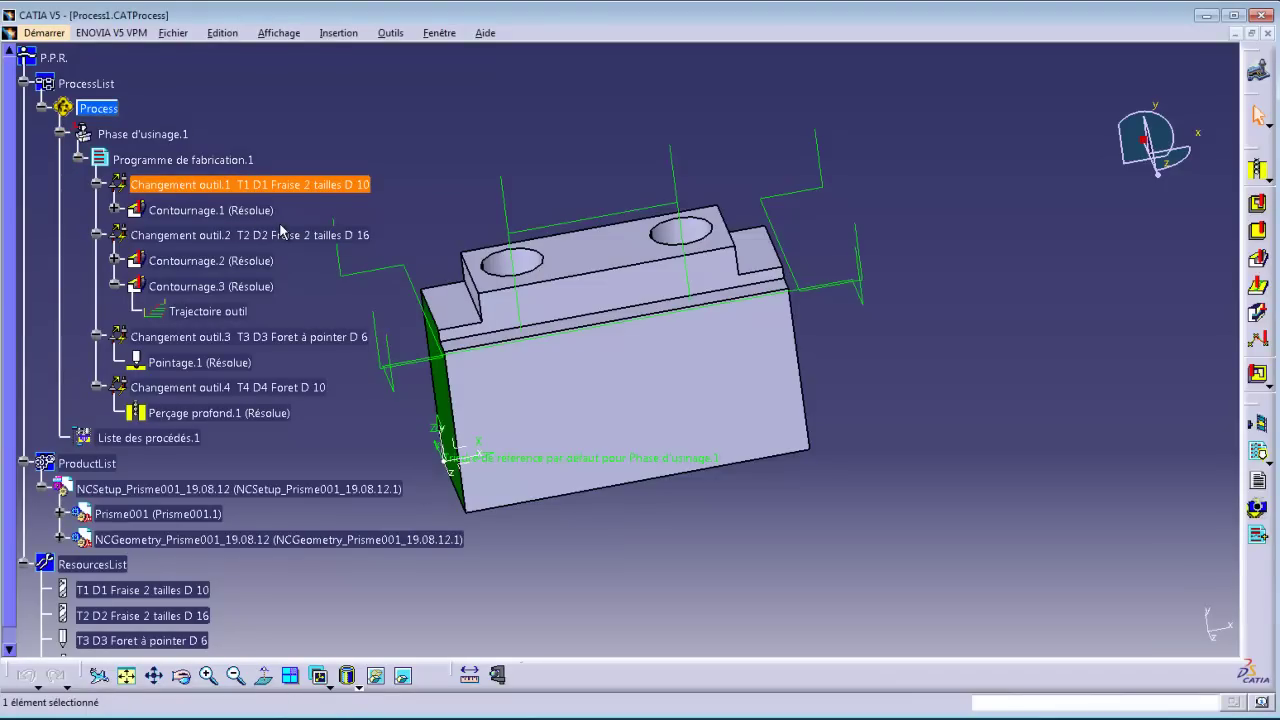